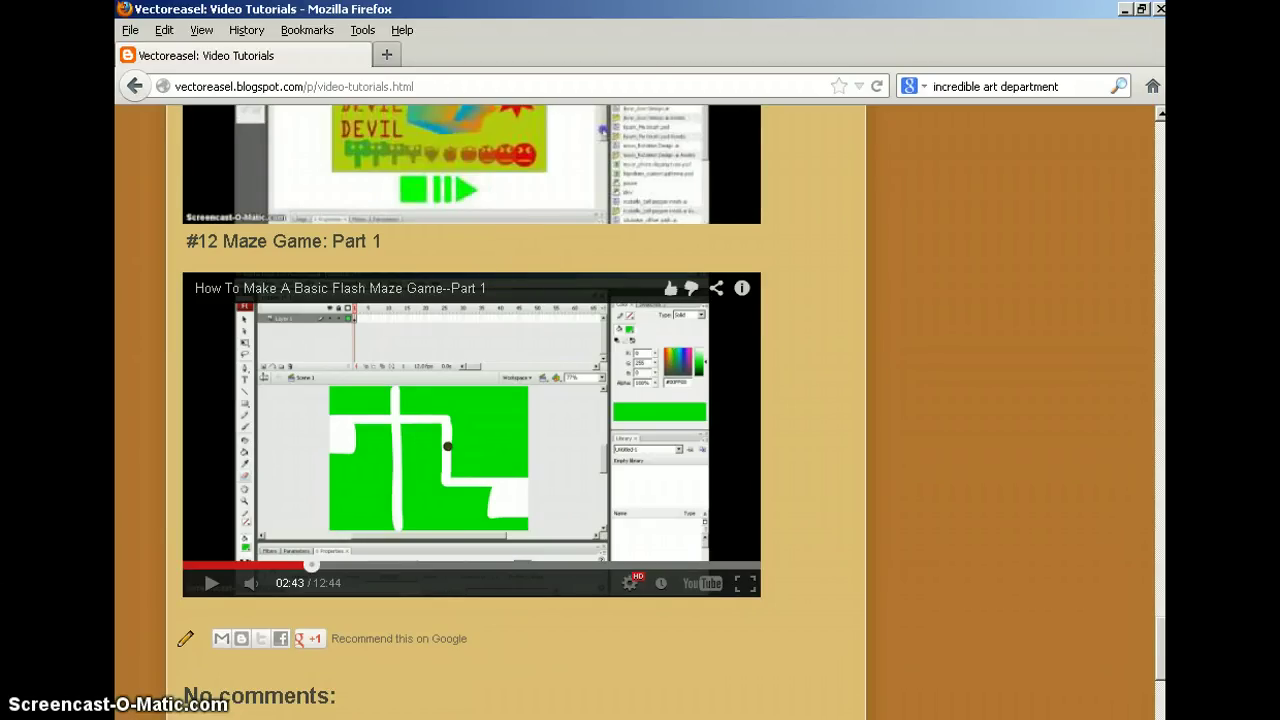
Switch from Firefox to the Flash CS3 window holding Maze Game tutorial.fla
{"action": "key", "text": "alt+Tab"}
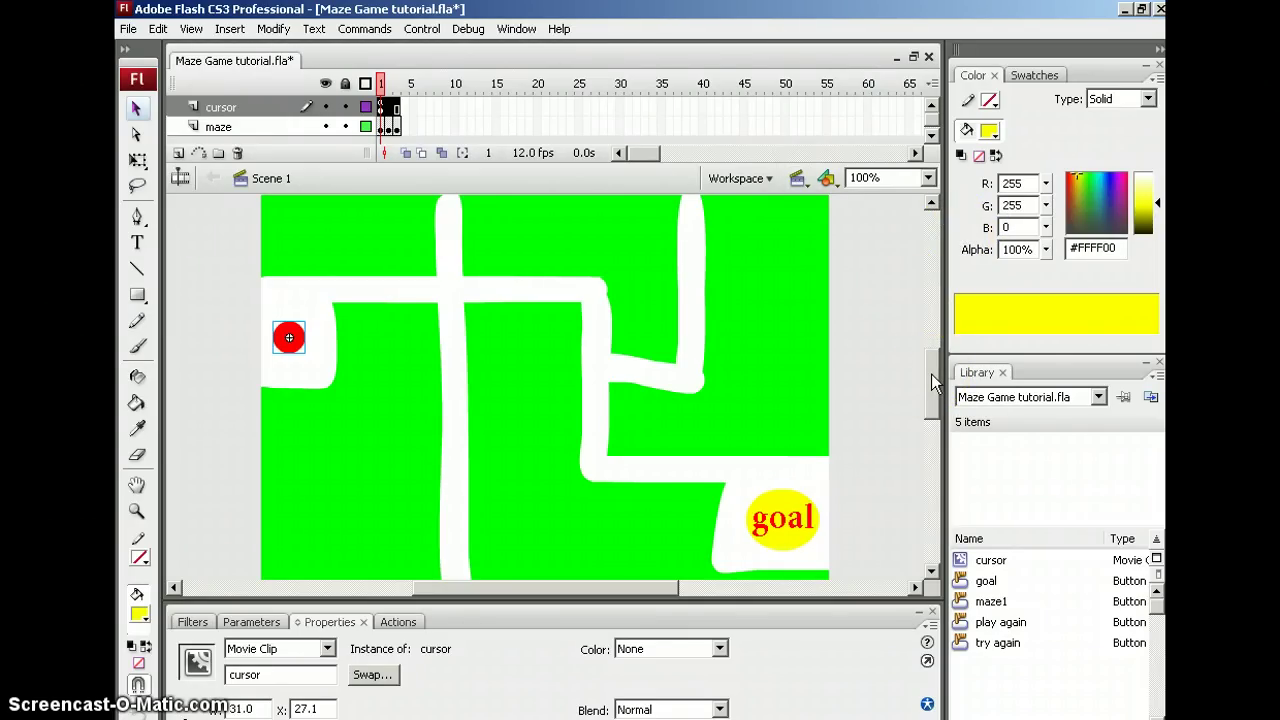
Shrink the timeline area and insert a new blank Scene 2 from the Insert menu
{"action": "left_click_drag", "start_coordinate": [931, 380], "coordinate": [931, 371]}
{"action": "left_click_drag", "start_coordinate": [503, 175], "coordinate": [503, 175]}
{"action": "left_click_drag", "start_coordinate": [928, 348], "coordinate": [935, 358]}
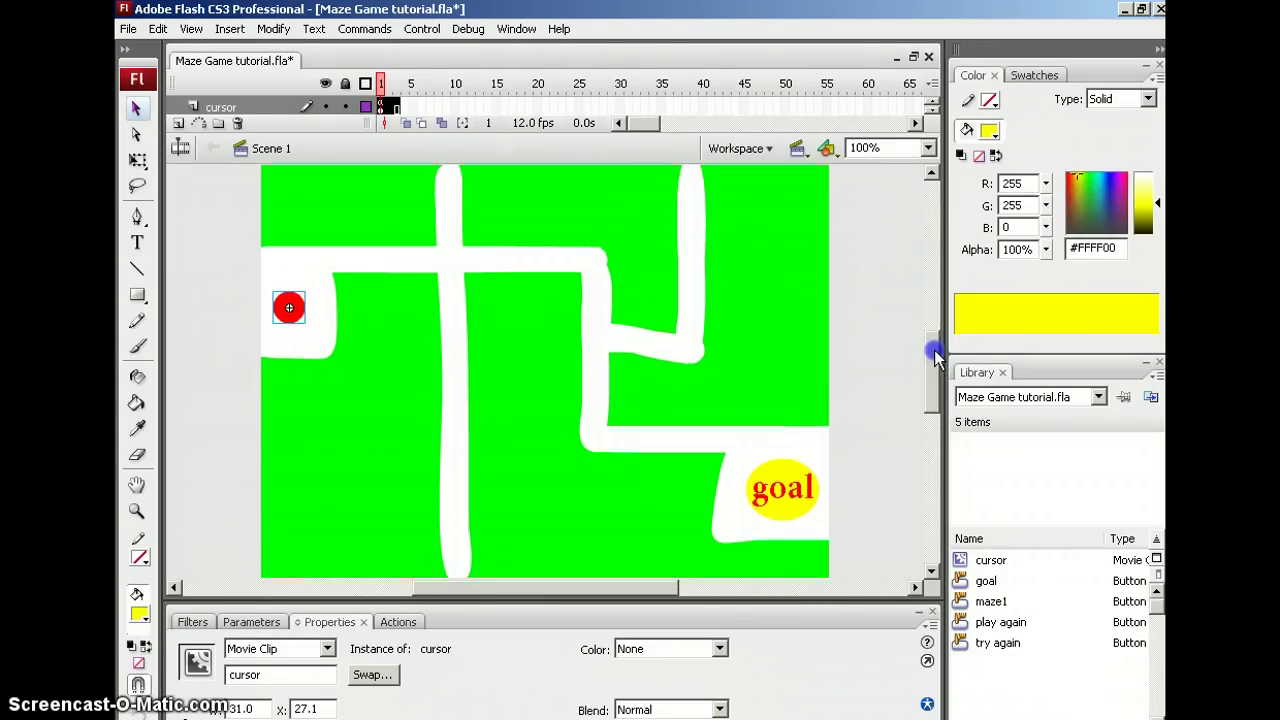
{"action": "left_click", "coordinate": [230, 30]}
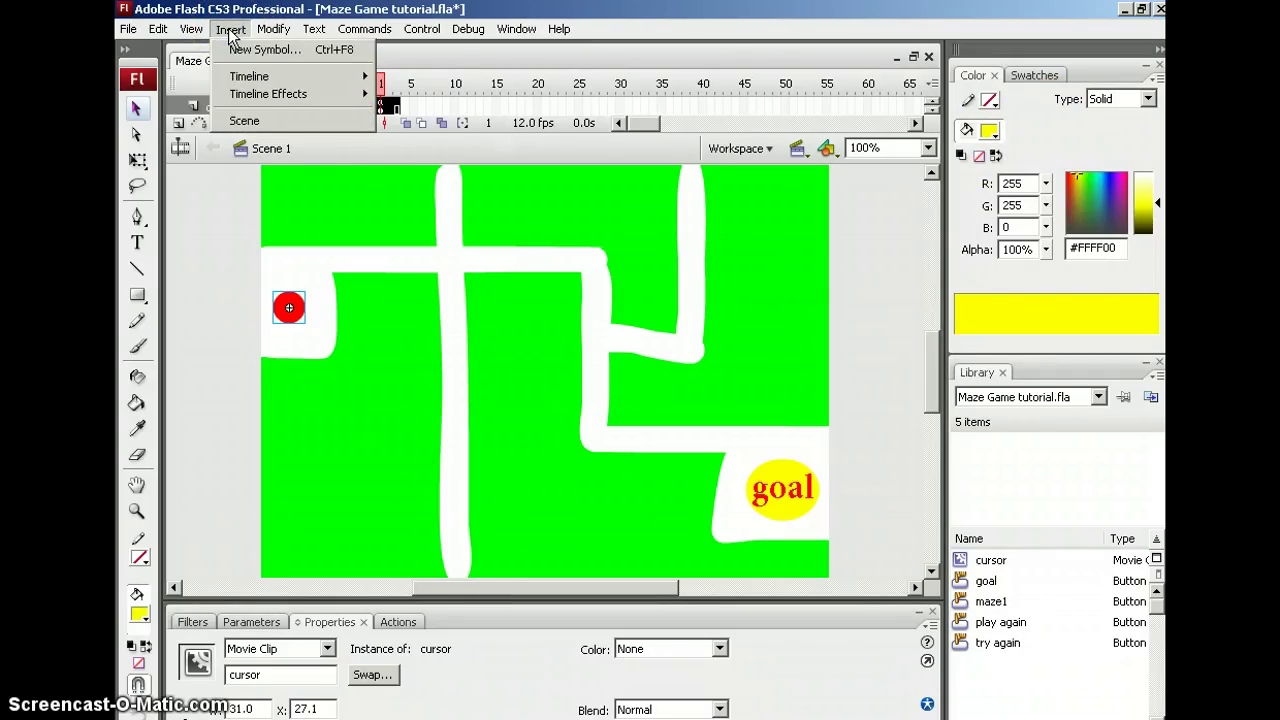
{"action": "left_click", "coordinate": [230, 30]}
{"action": "left_click", "coordinate": [128, 29]}
{"action": "left_click", "coordinate": [230, 30]}
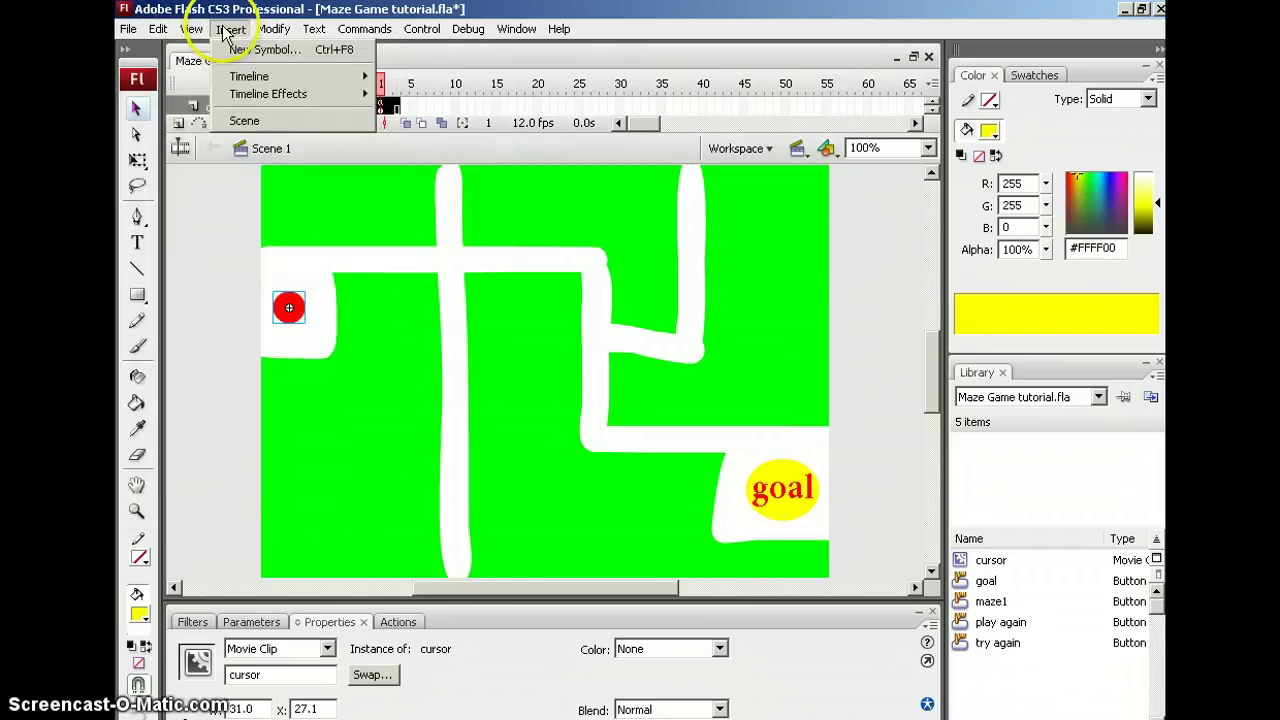
{"action": "left_click", "coordinate": [246, 121]}
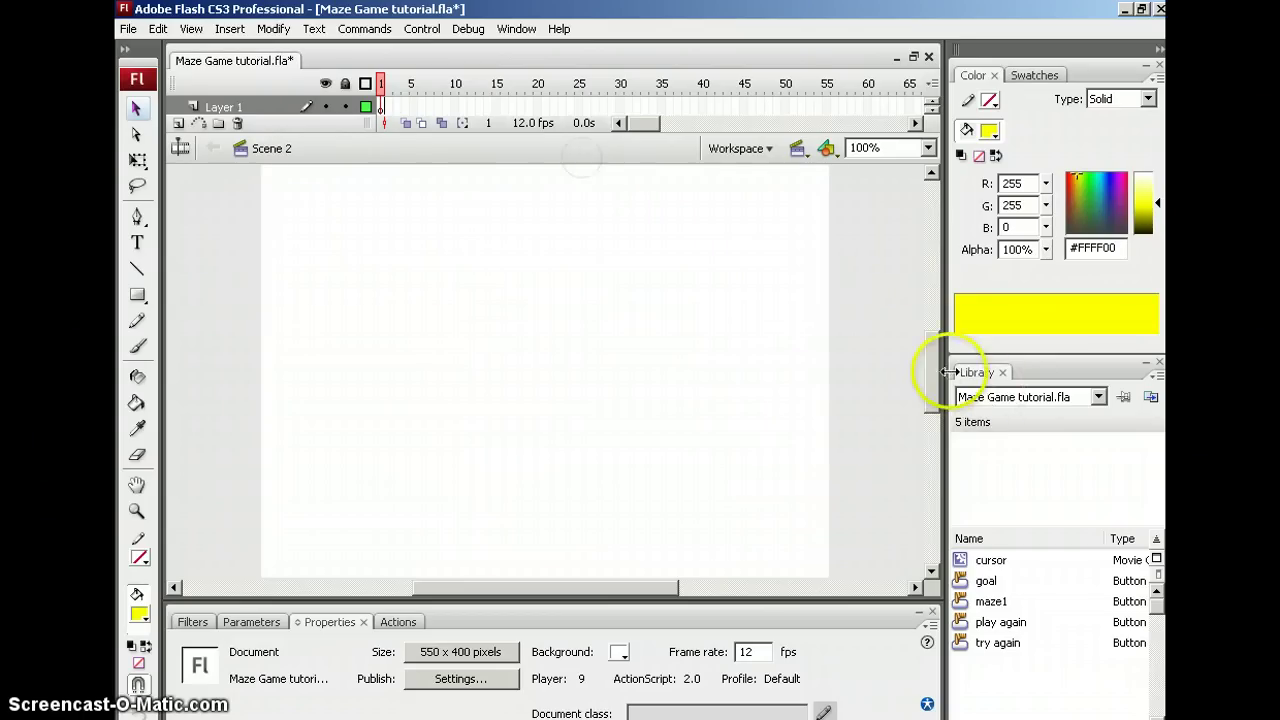
{"action": "scroll", "coordinate": [933, 360], "scroll_direction": "up", "scroll_amount": 3}
{"action": "mouse_move", "coordinate": [931, 356]}
{"action": "left_mouse_down"}
{"action": "mouse_move", "coordinate": [931, 385]}
{"action": "mouse_move", "coordinate": [931, 366]}
{"action": "left_mouse_up"}
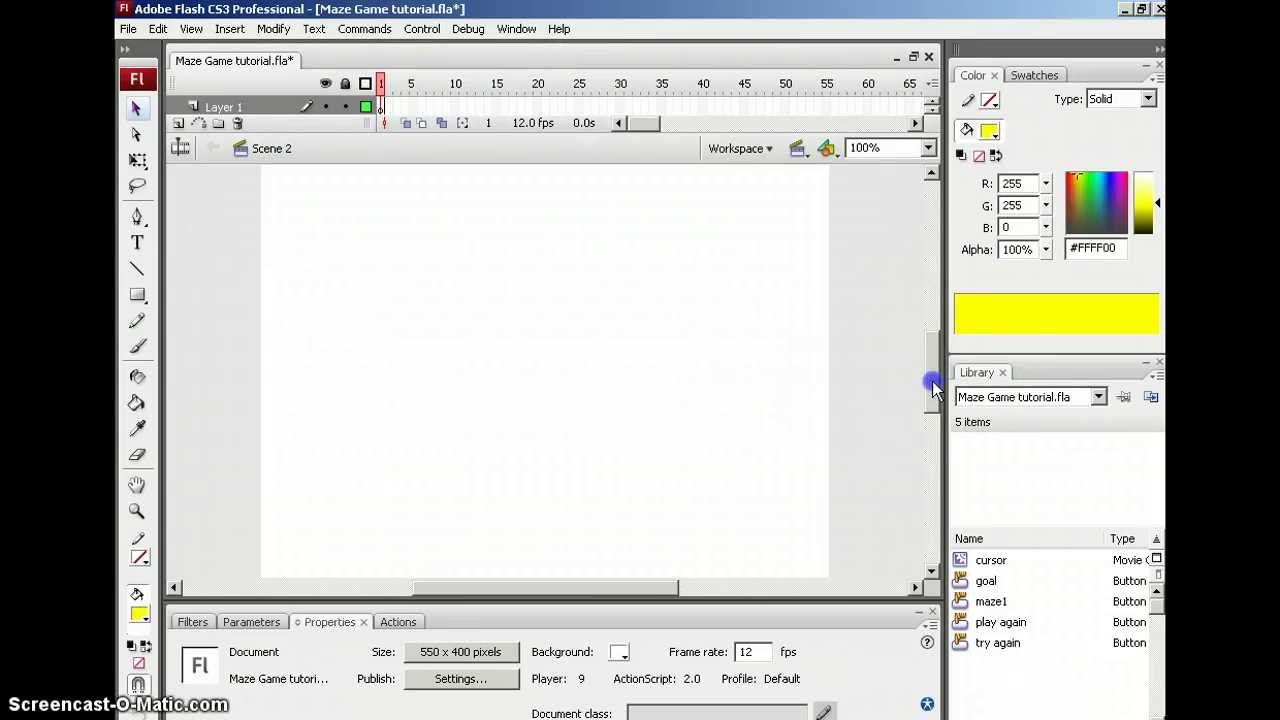
{"action": "left_click", "coordinate": [799, 147]}
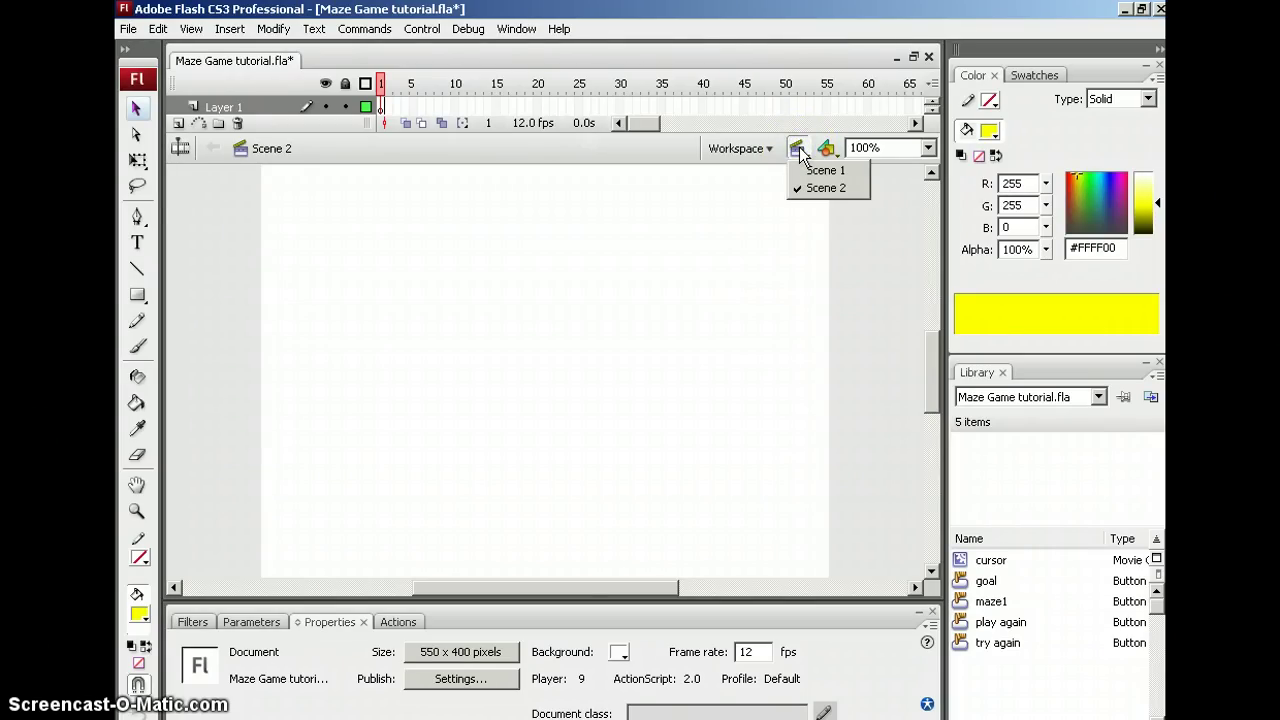
{"action": "left_click_drag", "start_coordinate": [800, 150], "coordinate": [815, 189]}
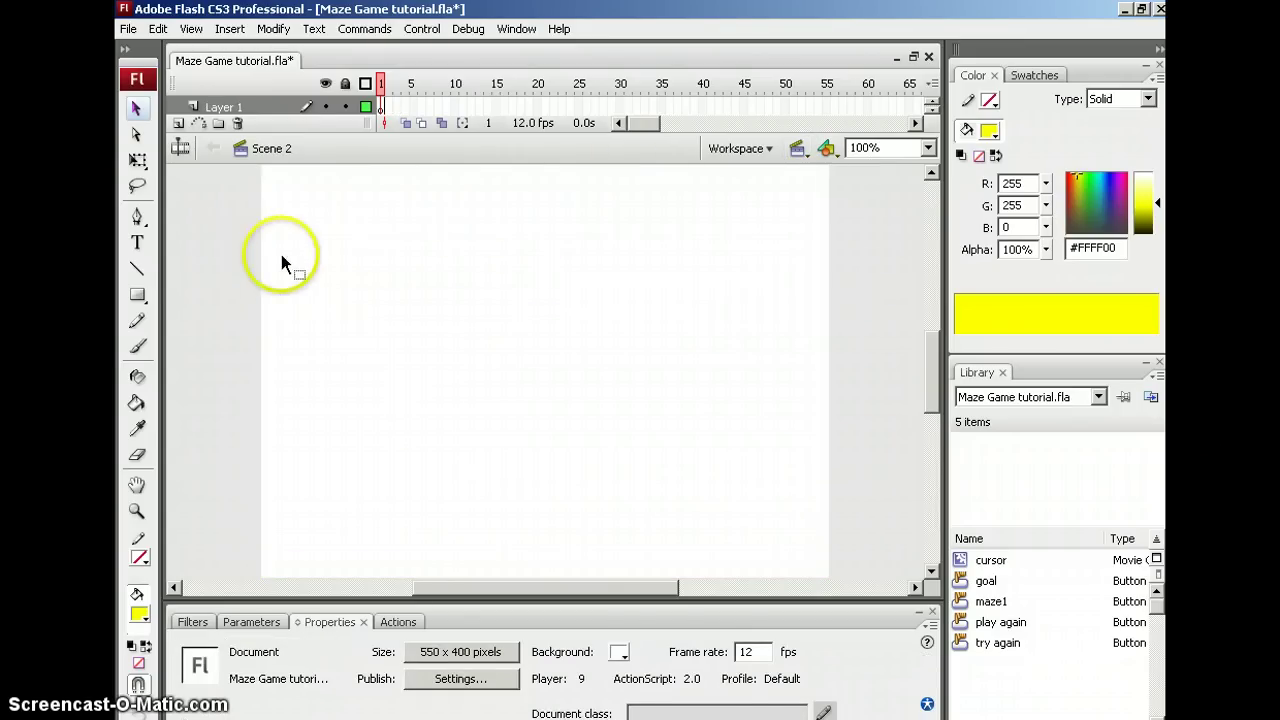
Draw a yellow rectangle on the Scene 2 stage with the Rectangle Tool and select it
{"action": "left_click", "coordinate": [139, 295]}
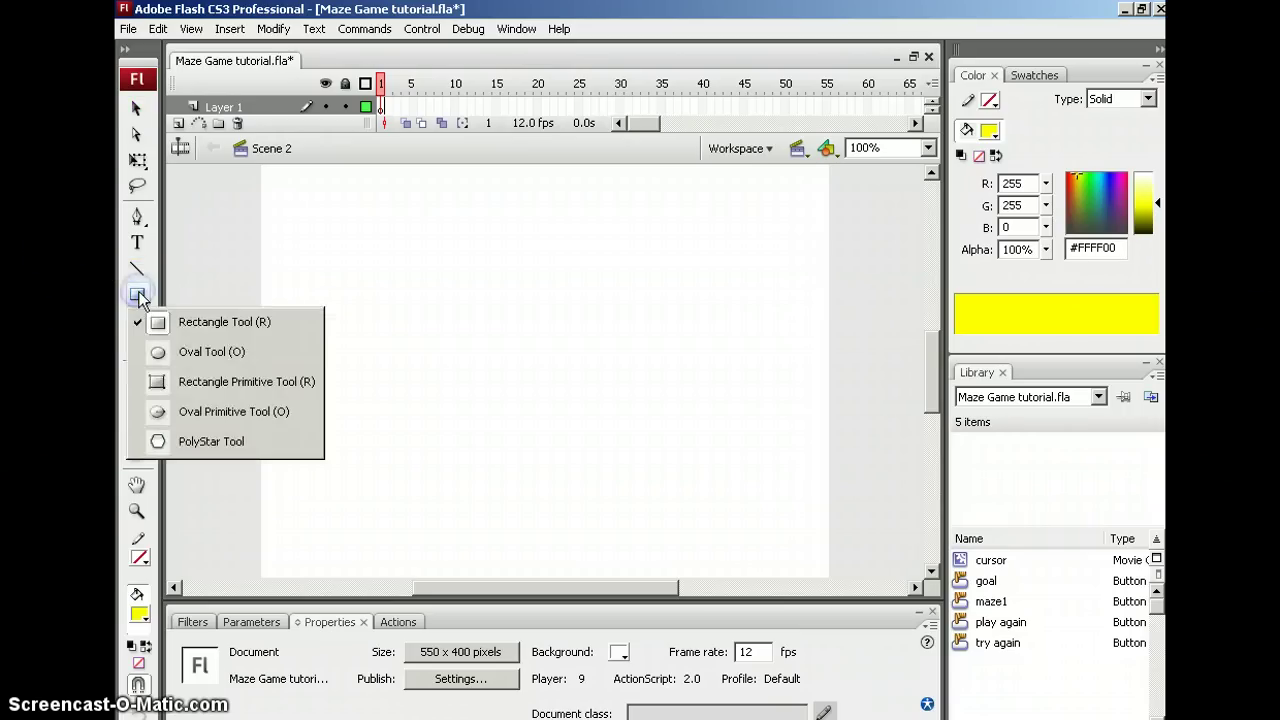
{"action": "left_click", "coordinate": [224, 321]}
{"action": "left_click_drag", "start_coordinate": [376, 210], "coordinate": [571, 358]}
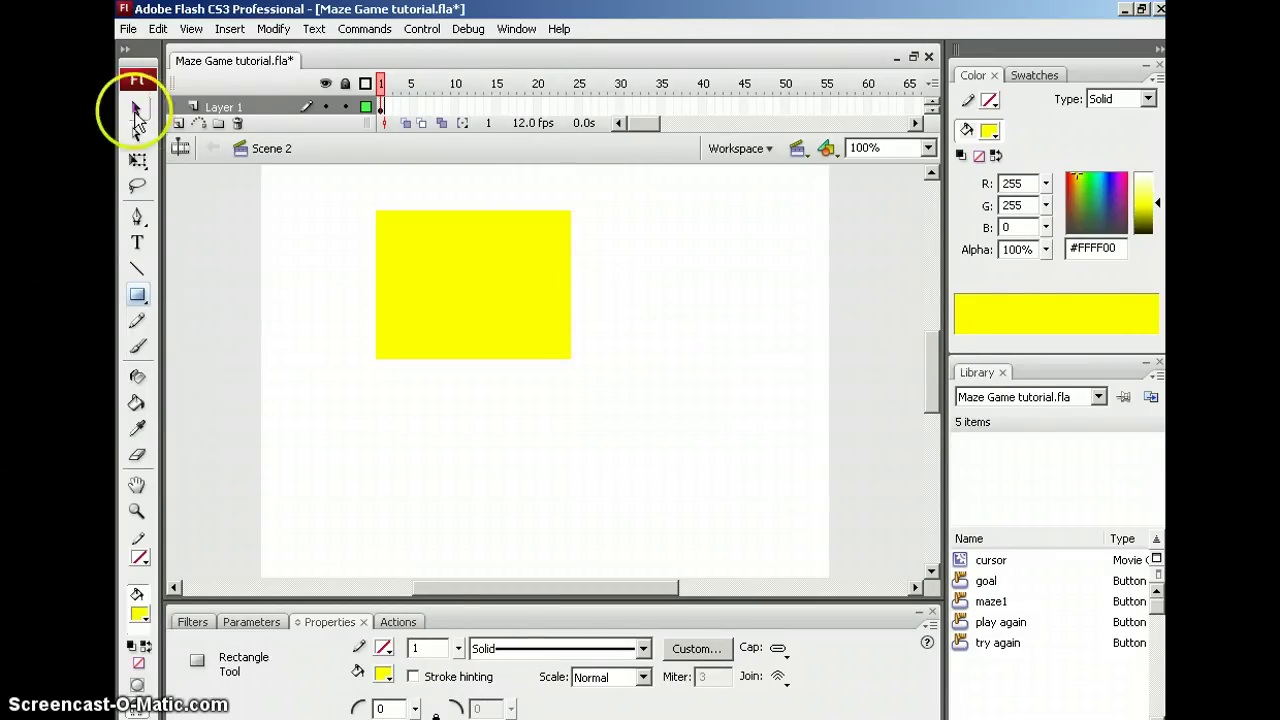
{"action": "left_click", "coordinate": [136, 108]}
{"action": "left_click", "coordinate": [509, 311]}
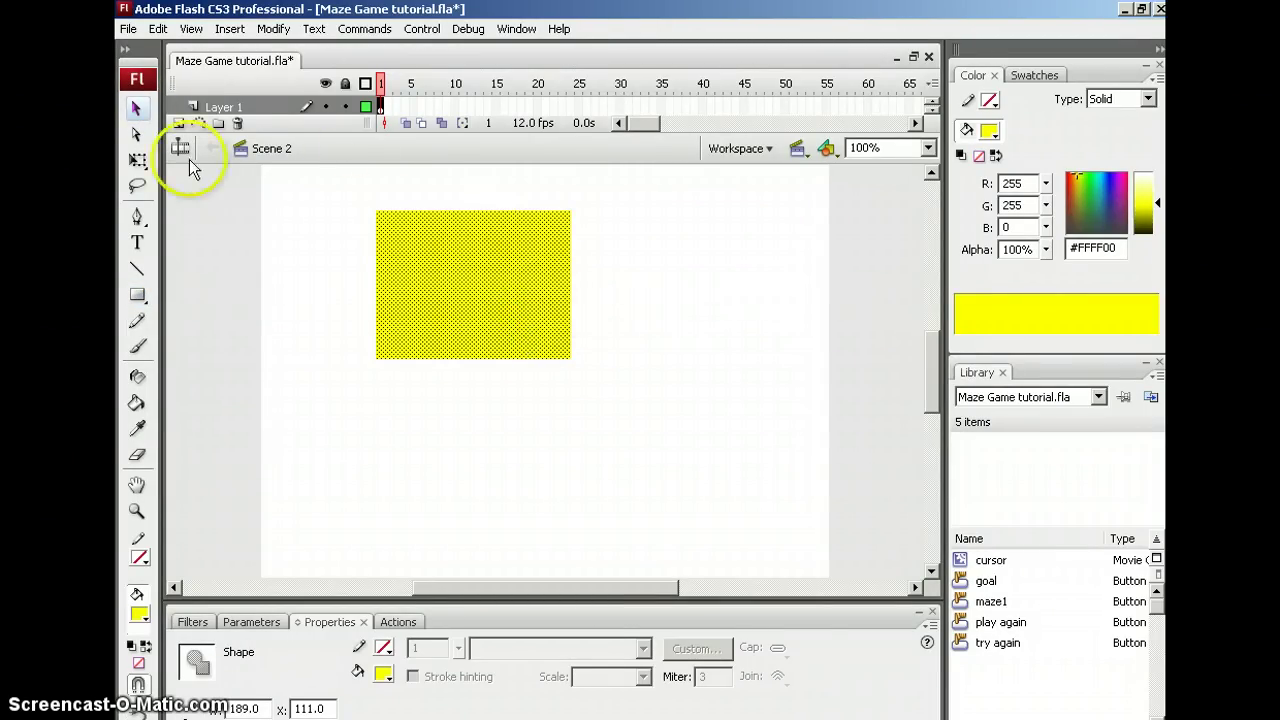
Restore the default panel layout
{"action": "double_click", "coordinate": [182, 619]}
{"action": "left_click", "coordinate": [182, 618]}
{"action": "left_click", "coordinate": [514, 32]}
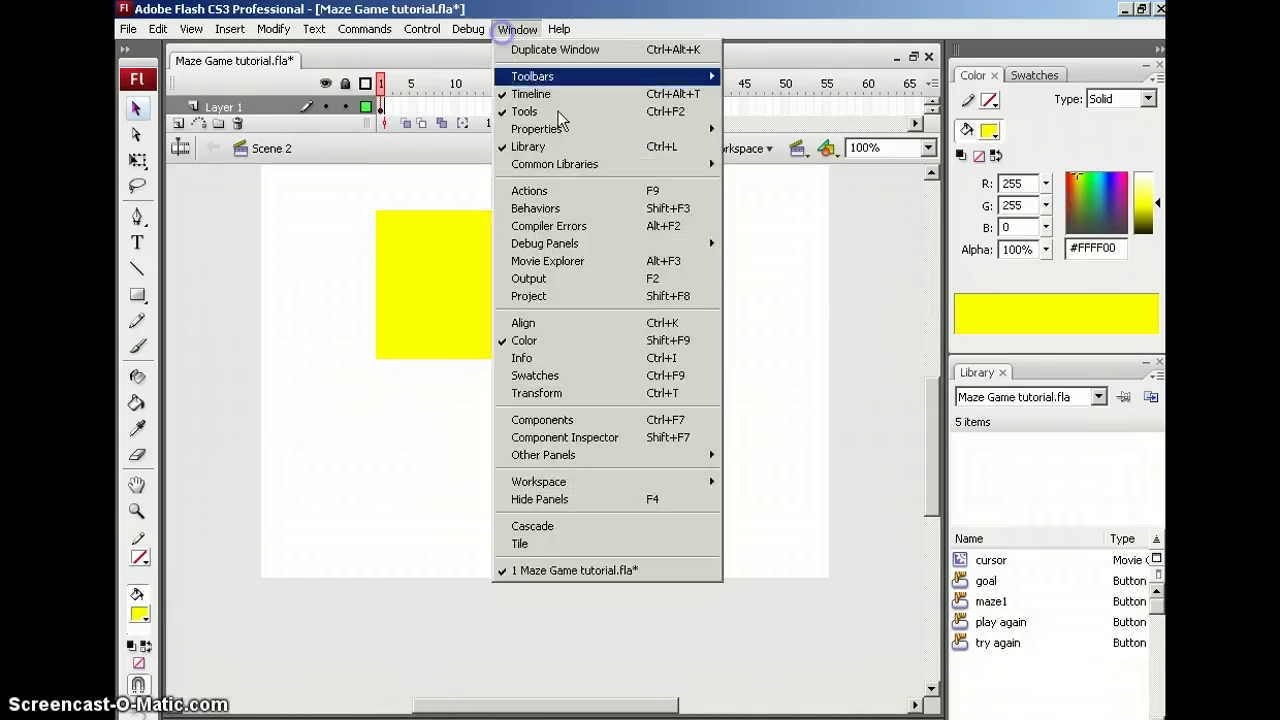
{"action": "mouse_move", "coordinate": [571, 485]}
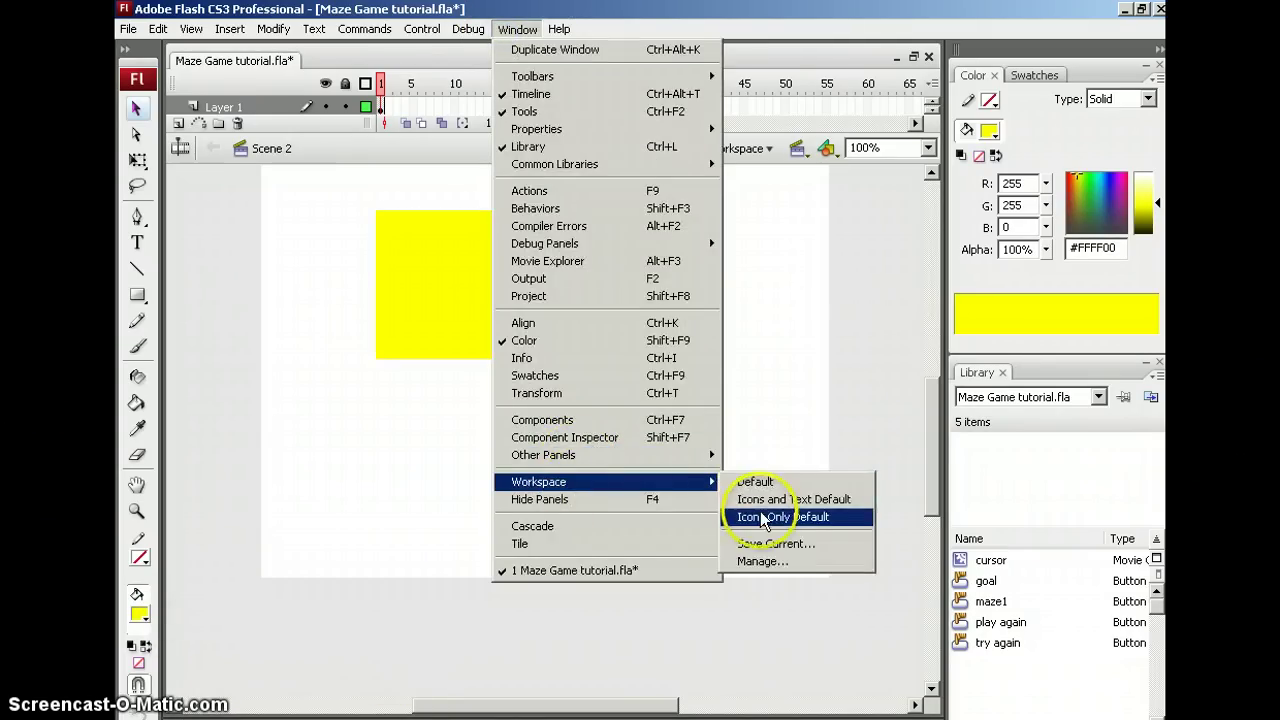
{"action": "left_click", "coordinate": [761, 481]}
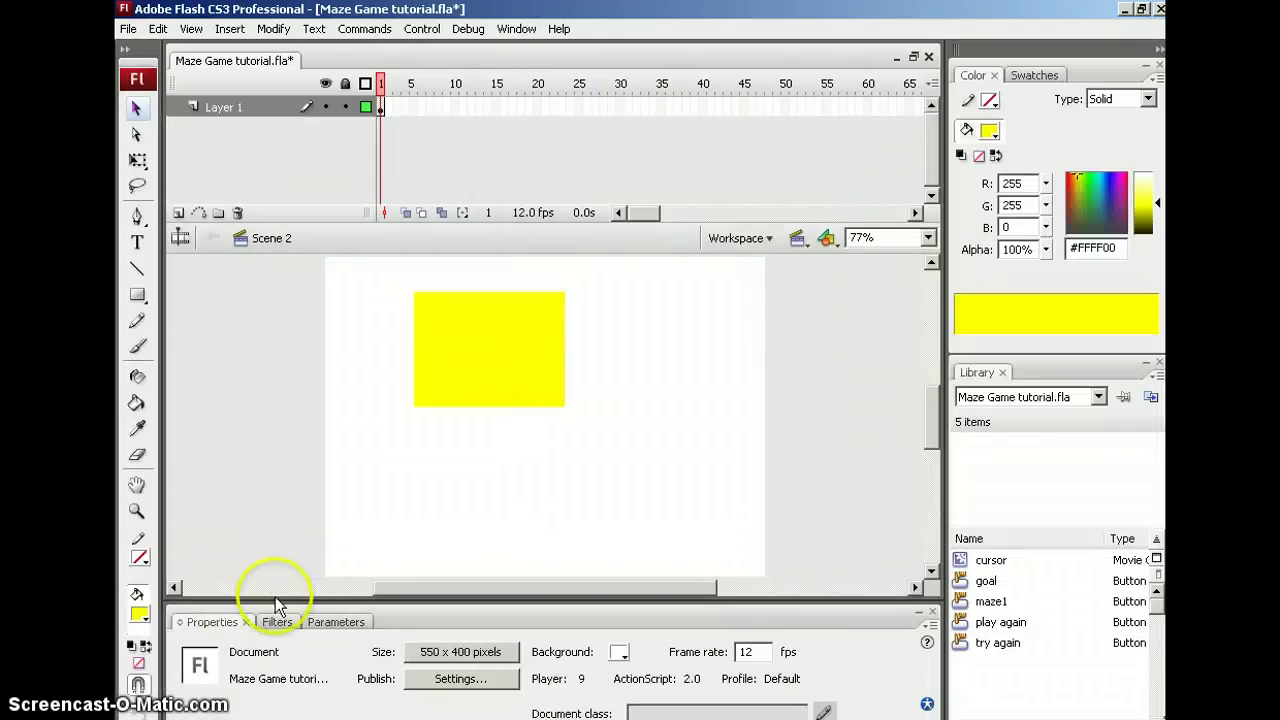
Set the rectangle to W 550, H 400 at X 0, Y 0 in Properties
{"action": "left_click", "coordinate": [518, 322]}
{"action": "left_click_drag", "start_coordinate": [232, 628], "coordinate": [240, 425]}
{"action": "double_click", "coordinate": [276, 514]}
{"action": "left_click_drag", "start_coordinate": [271, 508], "coordinate": [183, 502]}
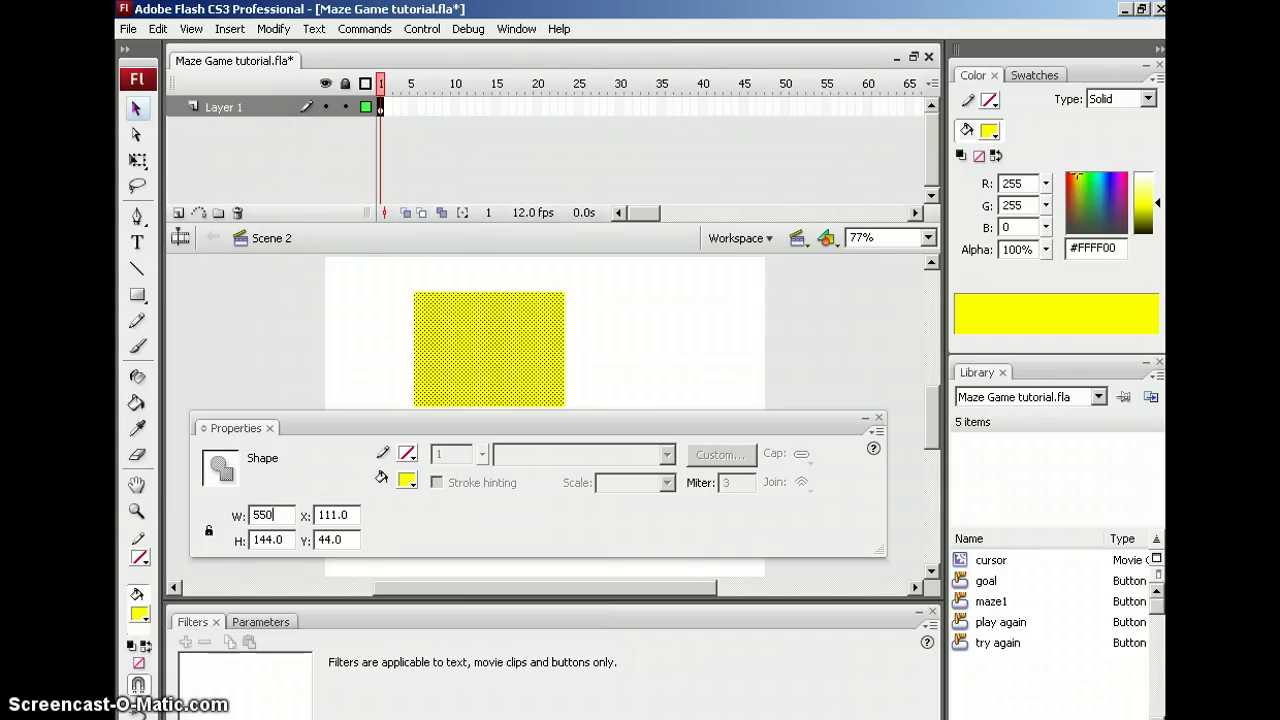
{"action": "key", "text": "Tab"}
{"action": "key", "text": "Tab"}
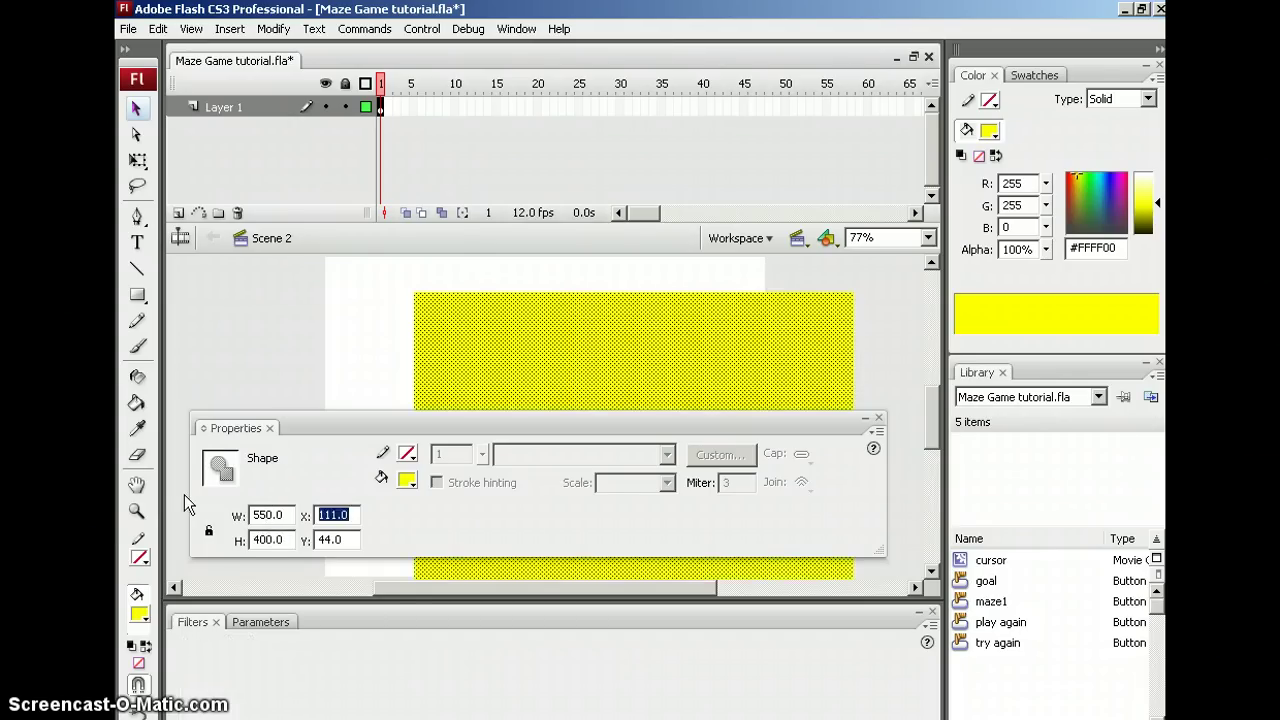
{"action": "type", "text": "0"}
{"action": "key", "text": "Tab"}
{"action": "type", "text": "0"}
{"action": "key", "text": "Return"}
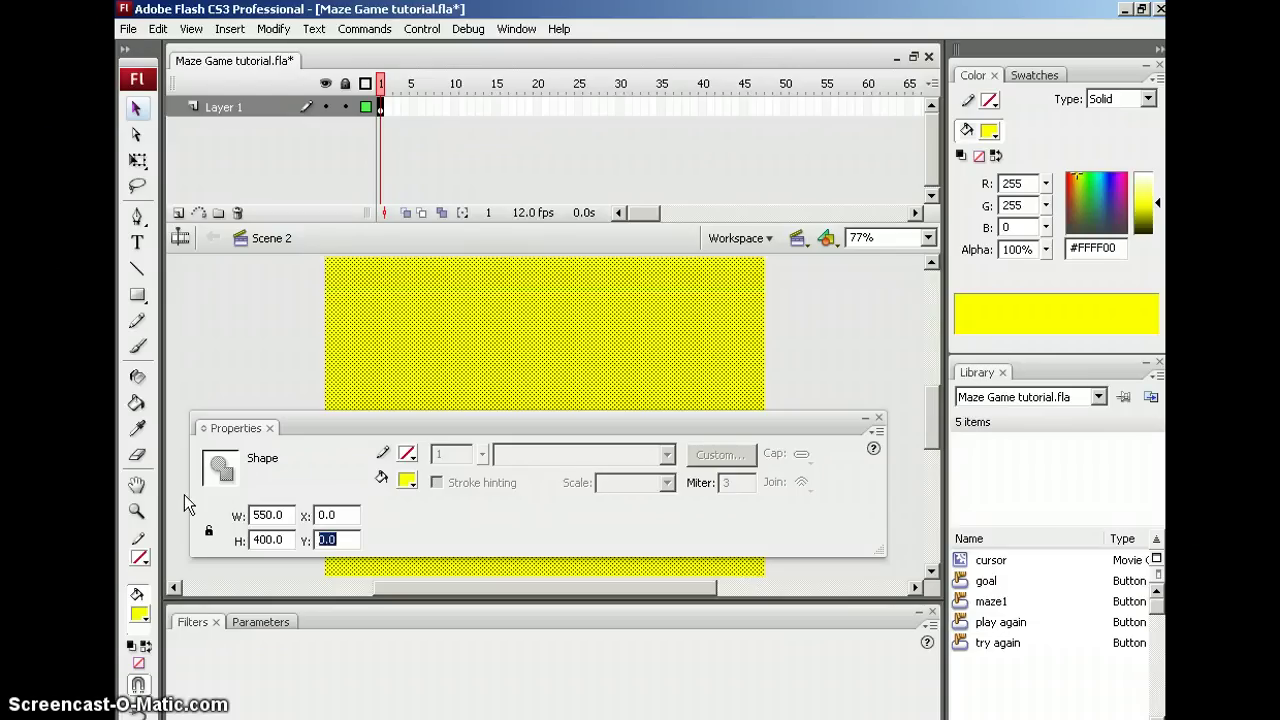
{"action": "left_click_drag", "start_coordinate": [418, 428], "coordinate": [394, 612]}
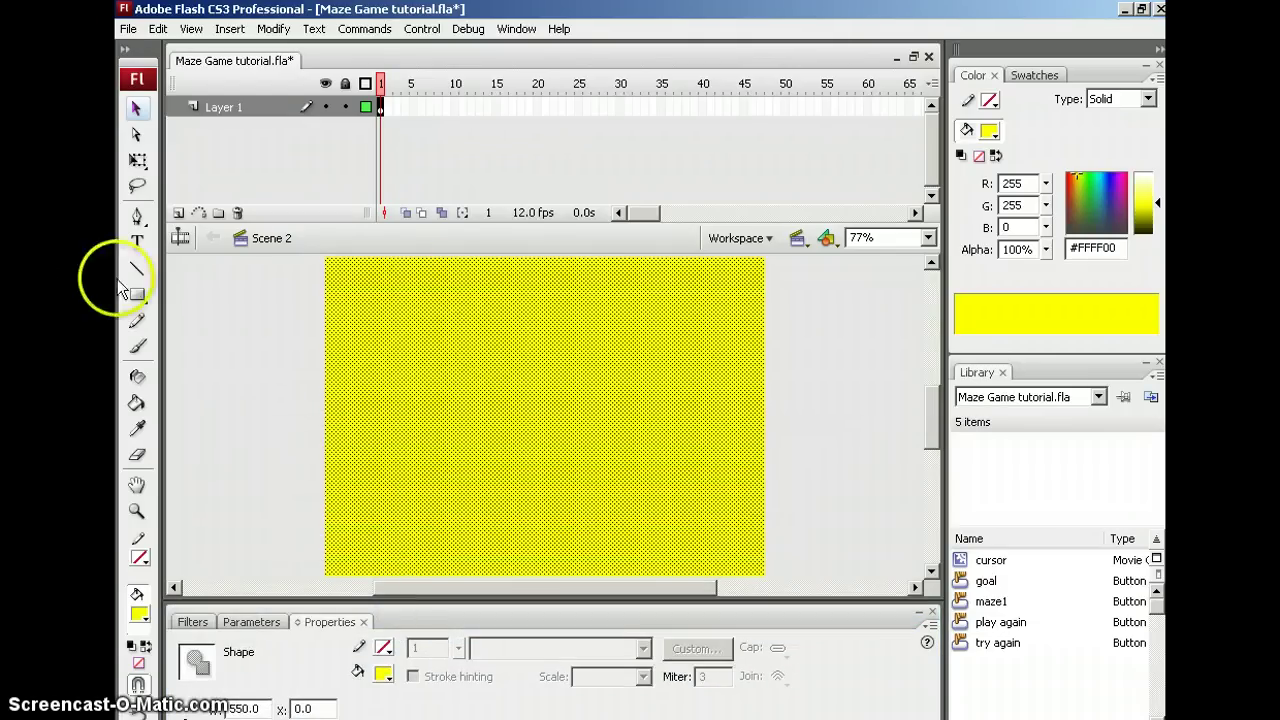
Choose the Eraser Tool with a large square eraser shape
{"action": "left_click", "coordinate": [137, 454]}
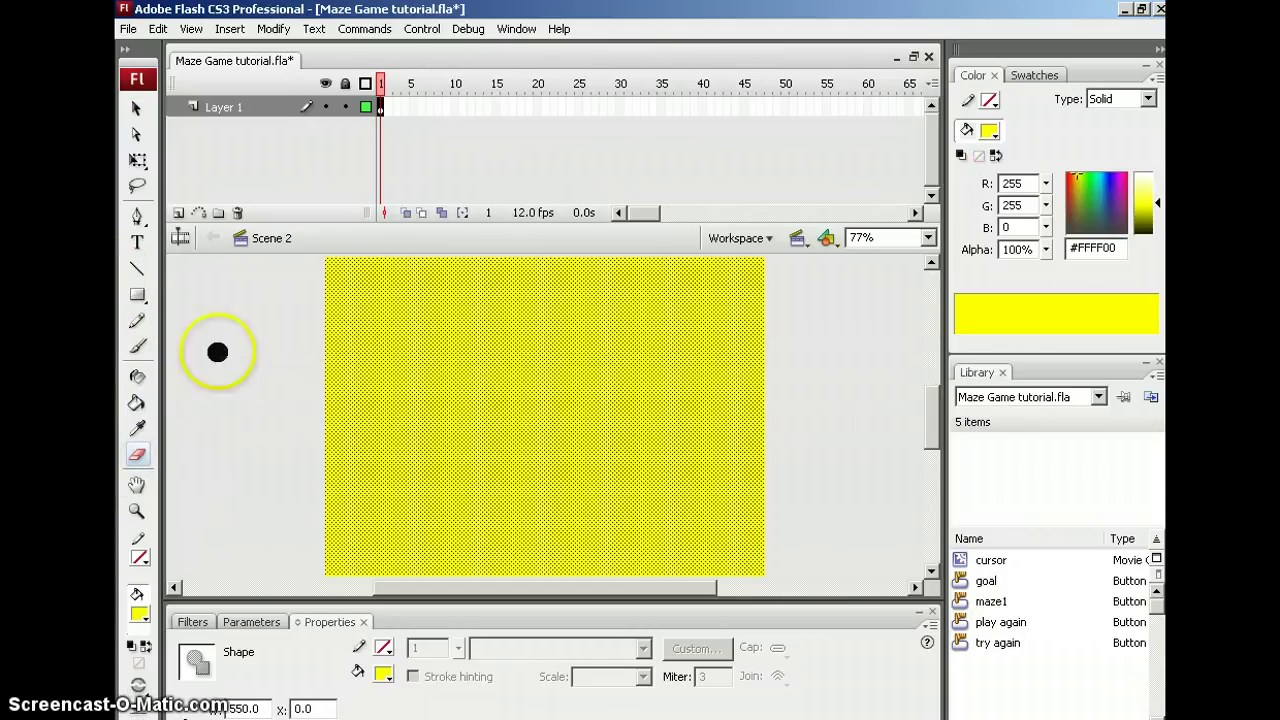
{"action": "left_click", "coordinate": [135, 460]}
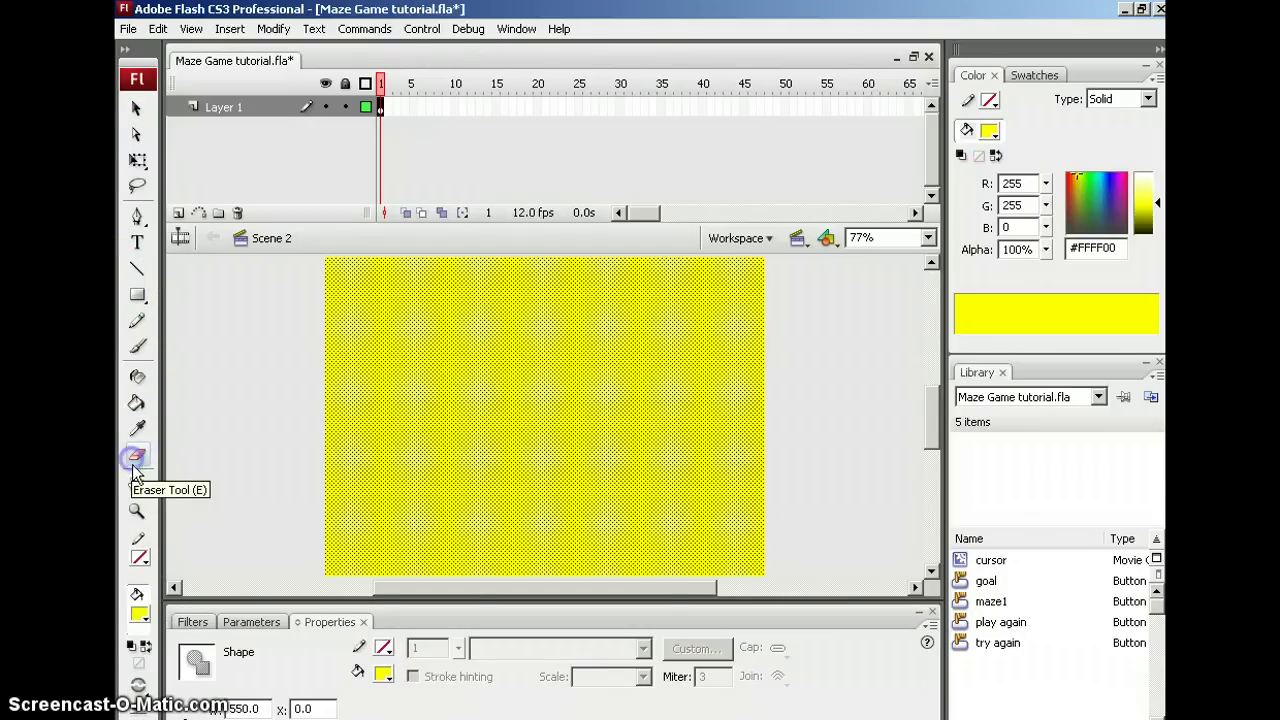
{"action": "left_click", "coordinate": [126, 49]}
{"action": "left_click", "coordinate": [138, 432]}
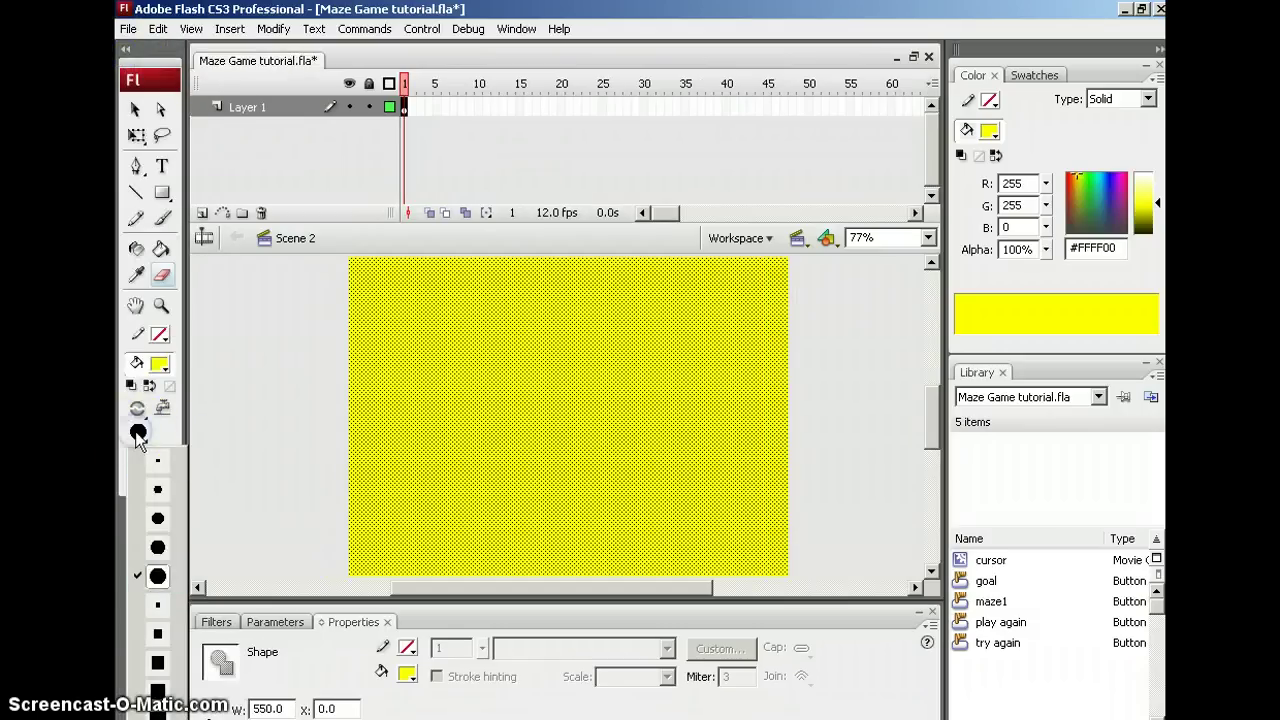
{"action": "left_click", "coordinate": [157, 698]}
Erase the maze corridors through the yellow rectangle and a finish area at lower right
{"action": "left_click_drag", "start_coordinate": [354, 303], "coordinate": [634, 298]}
{"action": "mouse_move", "coordinate": [504, 276]}
{"action": "left_mouse_down"}
{"action": "mouse_move", "coordinate": [522, 474]}
{"action": "mouse_move", "coordinate": [823, 434]}
{"action": "left_mouse_up"}
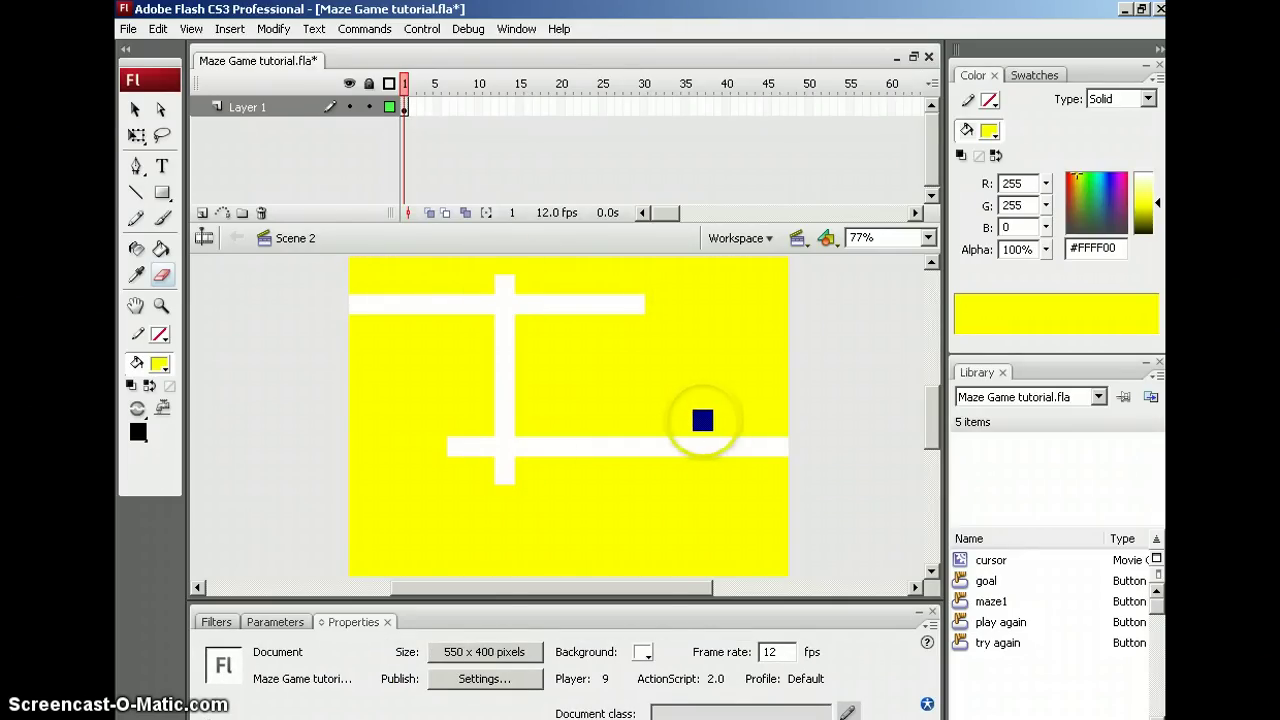
{"action": "mouse_move", "coordinate": [700, 418]}
{"action": "left_mouse_down"}
{"action": "mouse_move", "coordinate": [713, 513]}
{"action": "mouse_move", "coordinate": [682, 505]}
{"action": "mouse_move", "coordinate": [846, 506]}
{"action": "left_mouse_up"}
{"action": "mouse_move", "coordinate": [697, 509]}
{"action": "left_mouse_down"}
{"action": "mouse_move", "coordinate": [703, 577]}
{"action": "mouse_move", "coordinate": [818, 568]}
{"action": "left_mouse_up"}
{"action": "mouse_move", "coordinate": [719, 564]}
{"action": "left_mouse_down"}
{"action": "mouse_move", "coordinate": [819, 550]}
{"action": "mouse_move", "coordinate": [716, 549]}
{"action": "mouse_move", "coordinate": [799, 535]}
{"action": "mouse_move", "coordinate": [721, 535]}
{"action": "mouse_move", "coordinate": [776, 532]}
{"action": "mouse_move", "coordinate": [715, 520]}
{"action": "left_mouse_up"}
Clear an open start area on the left side of the maze
{"action": "left_click_drag", "start_coordinate": [422, 318], "coordinate": [422, 373]}
{"action": "mouse_move", "coordinate": [363, 314]}
{"action": "left_mouse_down"}
{"action": "mouse_move", "coordinate": [358, 390]}
{"action": "mouse_move", "coordinate": [352, 308]}
{"action": "mouse_move", "coordinate": [354, 388]}
{"action": "mouse_move", "coordinate": [425, 392]}
{"action": "left_mouse_up"}
{"action": "mouse_move", "coordinate": [414, 320]}
{"action": "left_mouse_down"}
{"action": "mouse_move", "coordinate": [411, 378]}
{"action": "mouse_move", "coordinate": [395, 320]}
{"action": "mouse_move", "coordinate": [392, 356]}
{"action": "mouse_move", "coordinate": [355, 369]}
{"action": "mouse_move", "coordinate": [401, 369]}
{"action": "left_mouse_up"}
{"action": "mouse_move", "coordinate": [376, 312]}
{"action": "left_mouse_down"}
{"action": "mouse_move", "coordinate": [392, 379]}
{"action": "mouse_move", "coordinate": [401, 326]}
{"action": "mouse_move", "coordinate": [378, 308]}
{"action": "mouse_move", "coordinate": [399, 395]}
{"action": "mouse_move", "coordinate": [388, 351]}
{"action": "left_mouse_up"}
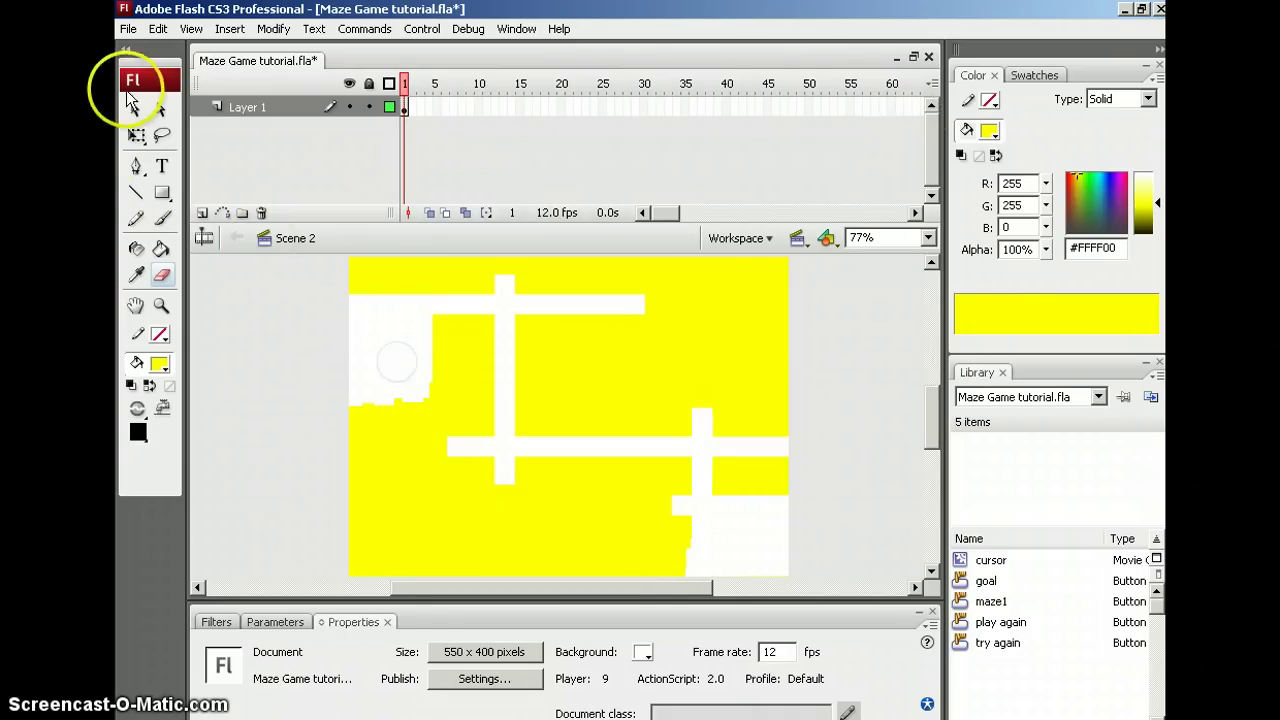
Select all three yellow maze fills and convert them to a Button symbol named maze2
{"action": "left_click", "coordinate": [135, 109]}
{"action": "left_click", "coordinate": [591, 357]}
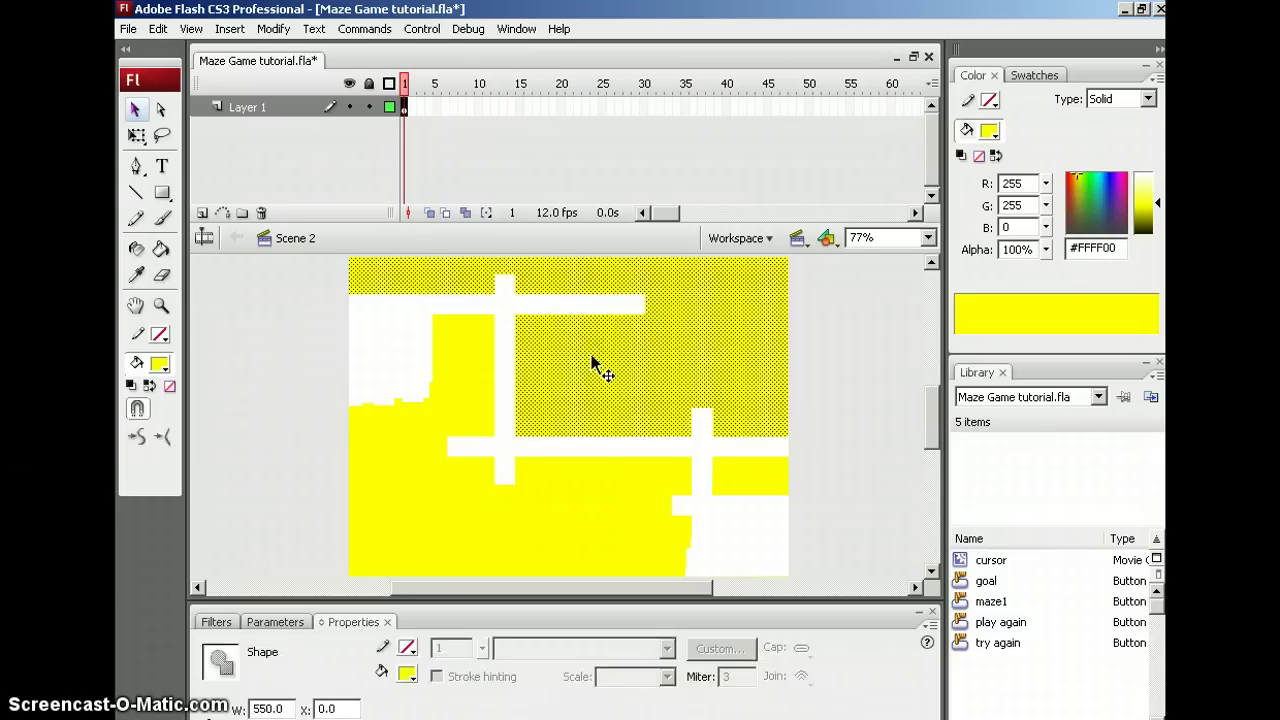
{"action": "left_click", "coordinate": [434, 528], "text": "shift"}
{"action": "left_click", "coordinate": [725, 478], "text": "shift"}
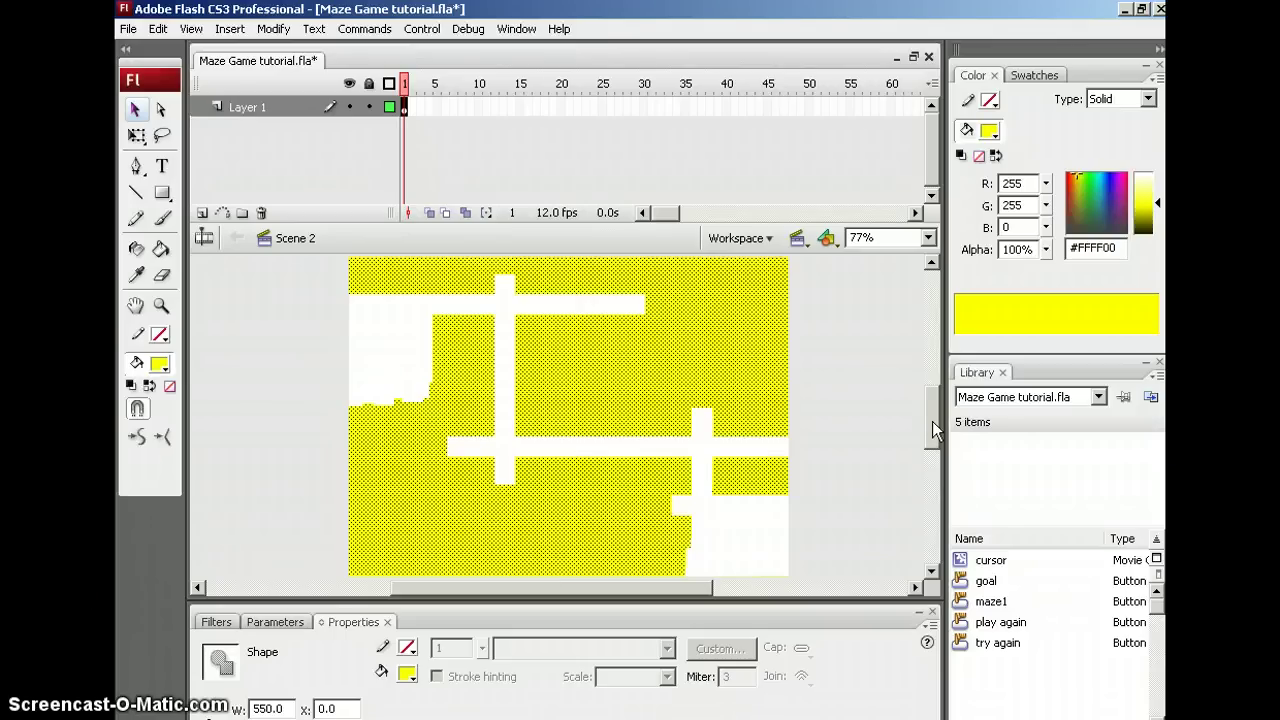
{"action": "key", "text": "F8"}
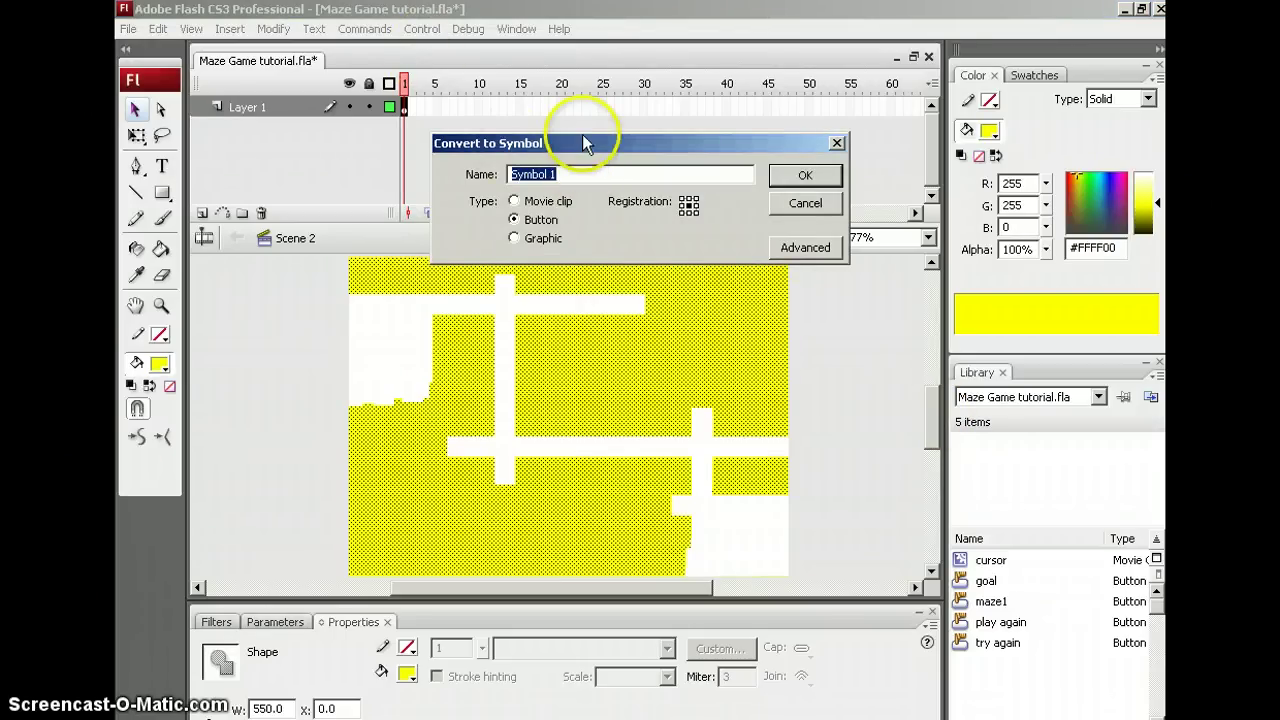
{"action": "type", "text": "maze2"}
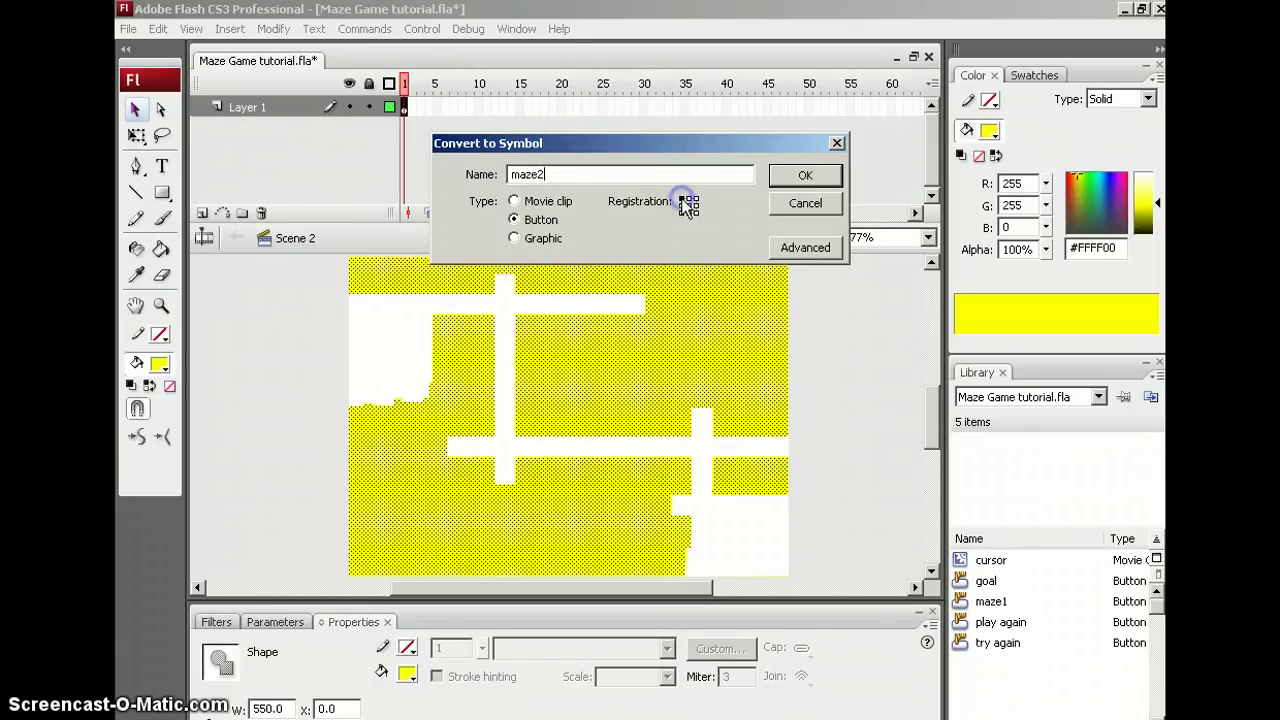
{"action": "left_click", "coordinate": [805, 175]}
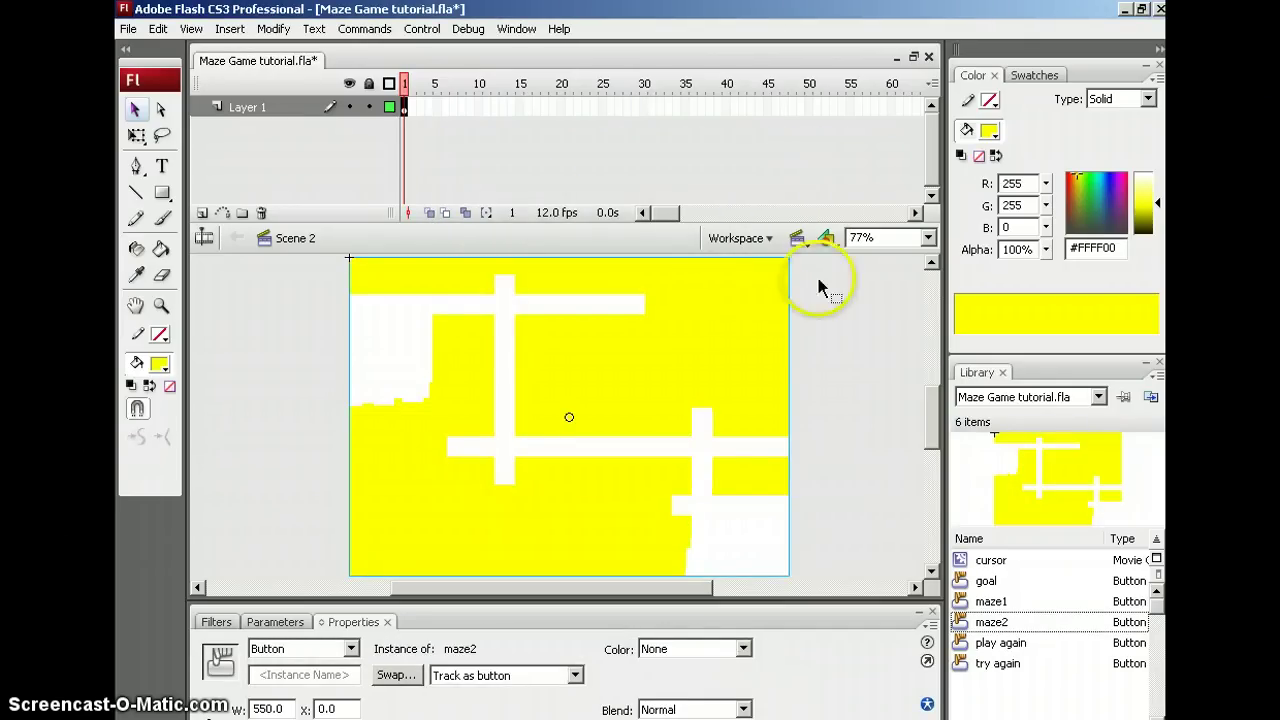
Rename Layer 1 to maze and add a new layer named cursor above it
{"action": "left_click_drag", "start_coordinate": [544, 226], "coordinate": [544, 176]}
{"action": "double_click", "coordinate": [253, 116]}
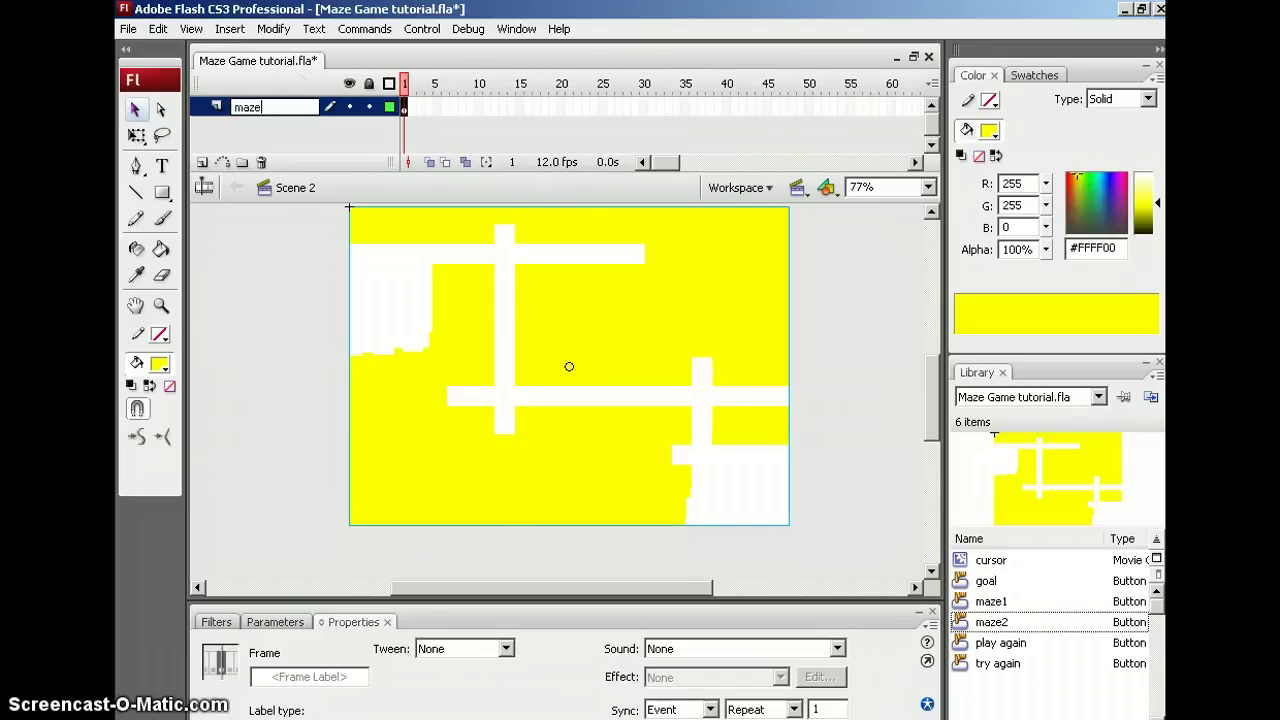
{"action": "key", "text": "Return"}
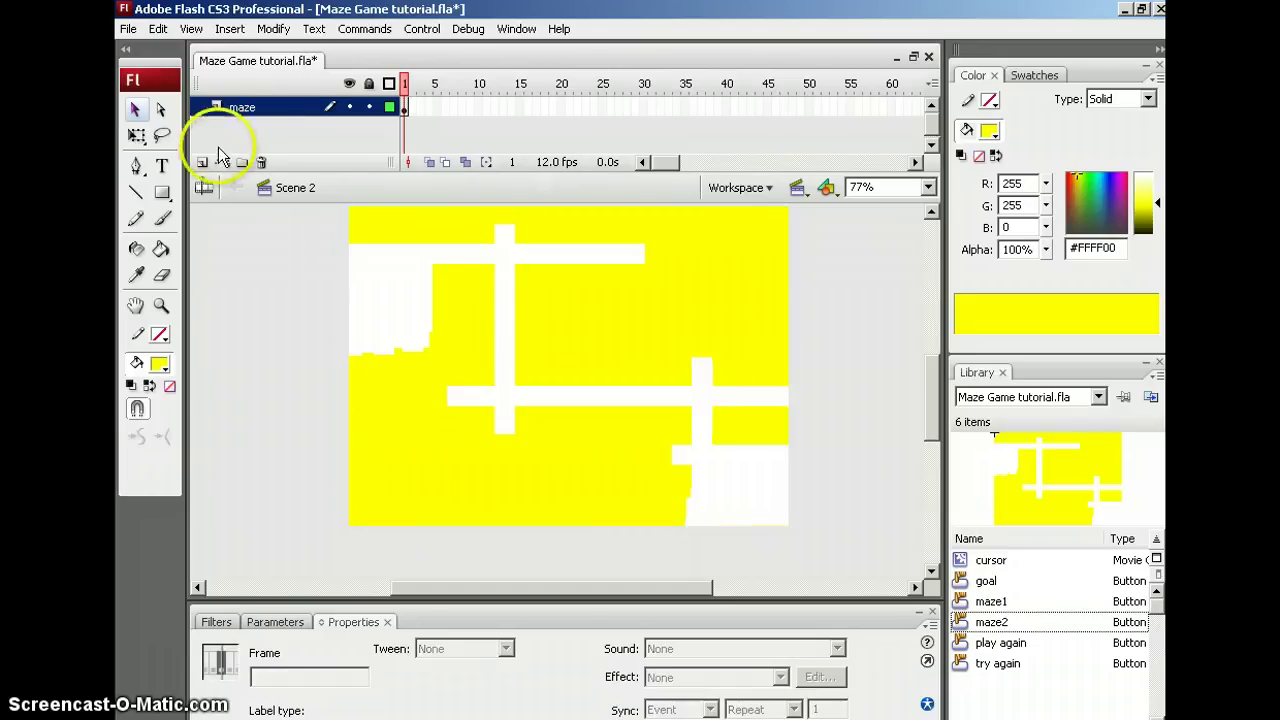
{"action": "left_click", "coordinate": [202, 161]}
{"action": "double_click", "coordinate": [253, 112]}
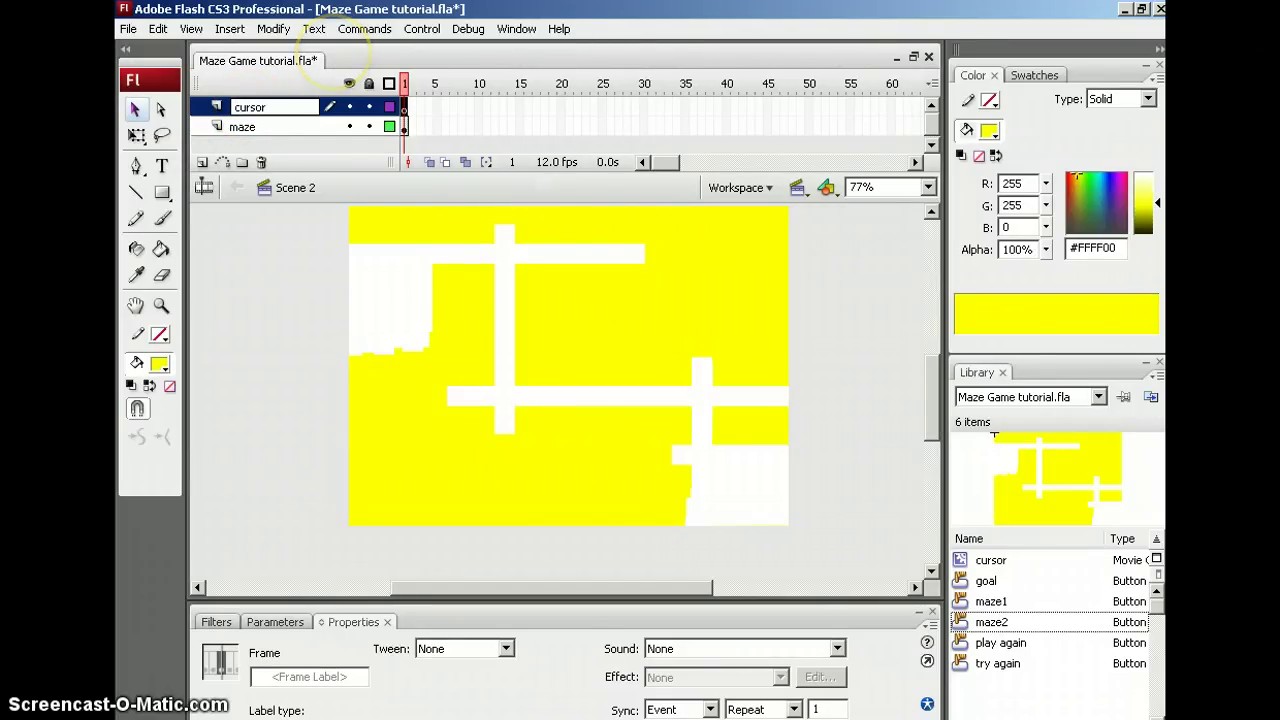
{"action": "left_click", "coordinate": [249, 364]}
Drag the cursor movie clip from the Library to the maze's top-left start area
{"action": "left_click_drag", "start_coordinate": [470, 185], "coordinate": [470, 218]}
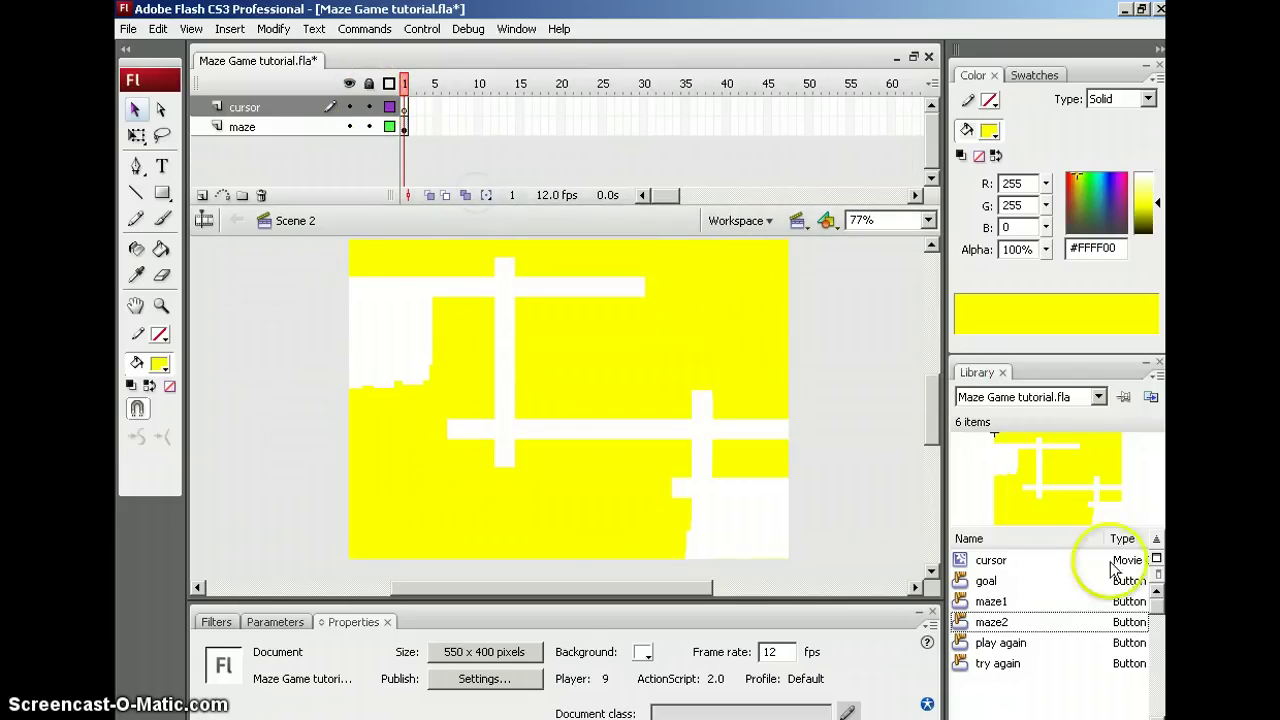
{"action": "left_click", "coordinate": [977, 566]}
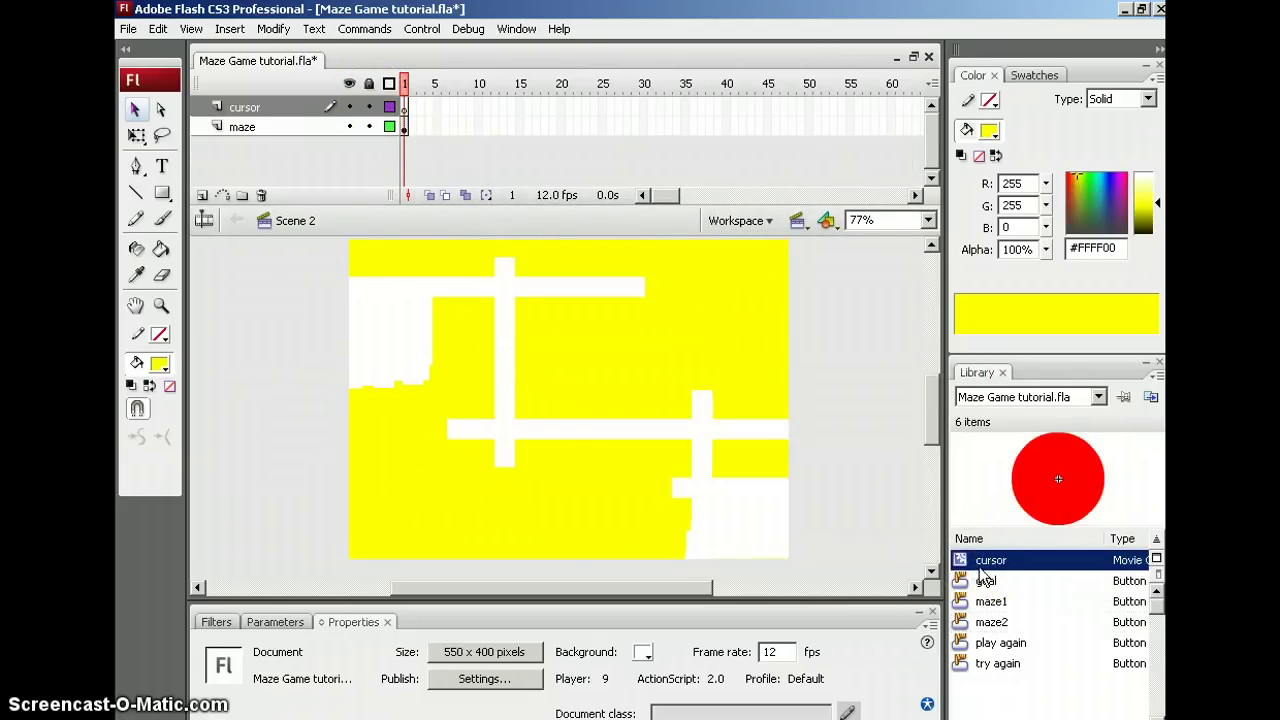
{"action": "left_click_drag", "start_coordinate": [977, 570], "coordinate": [377, 326]}
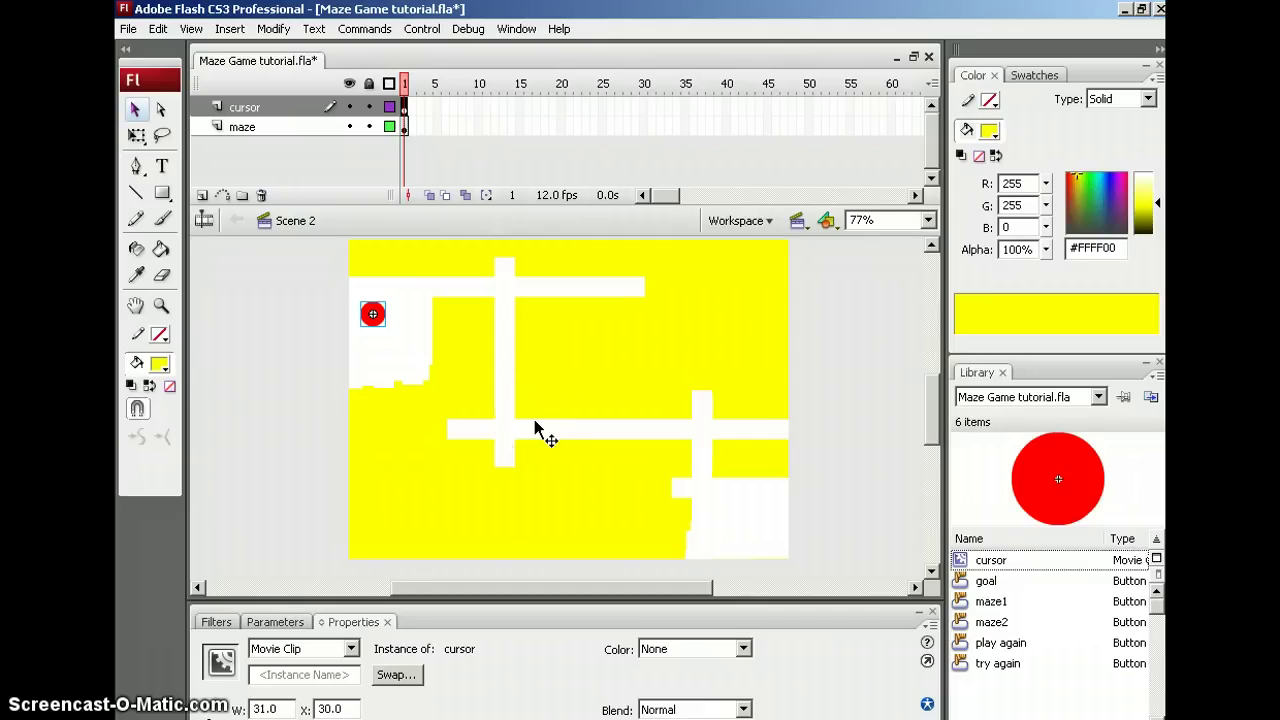
Script frame 1 of the cursor layer with Mouse.hide() and startDrag("cursor", true)
{"action": "key", "text": "F9"}
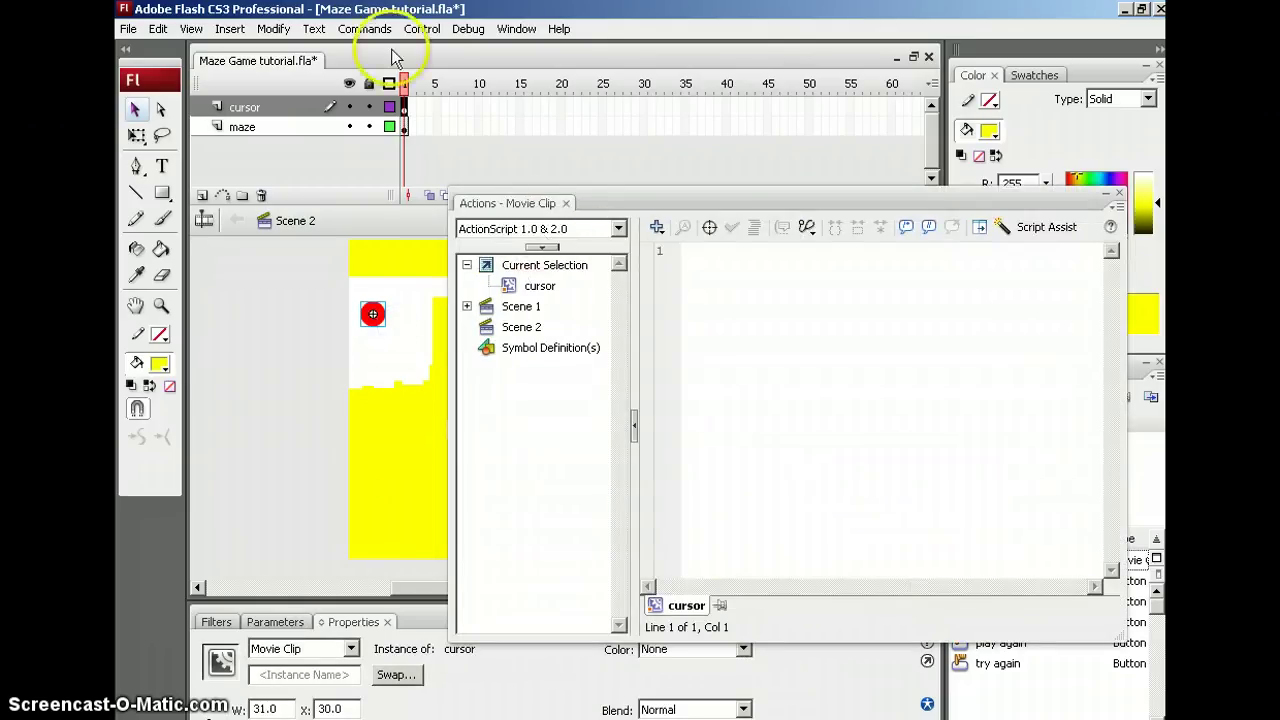
{"action": "left_click", "coordinate": [404, 107]}
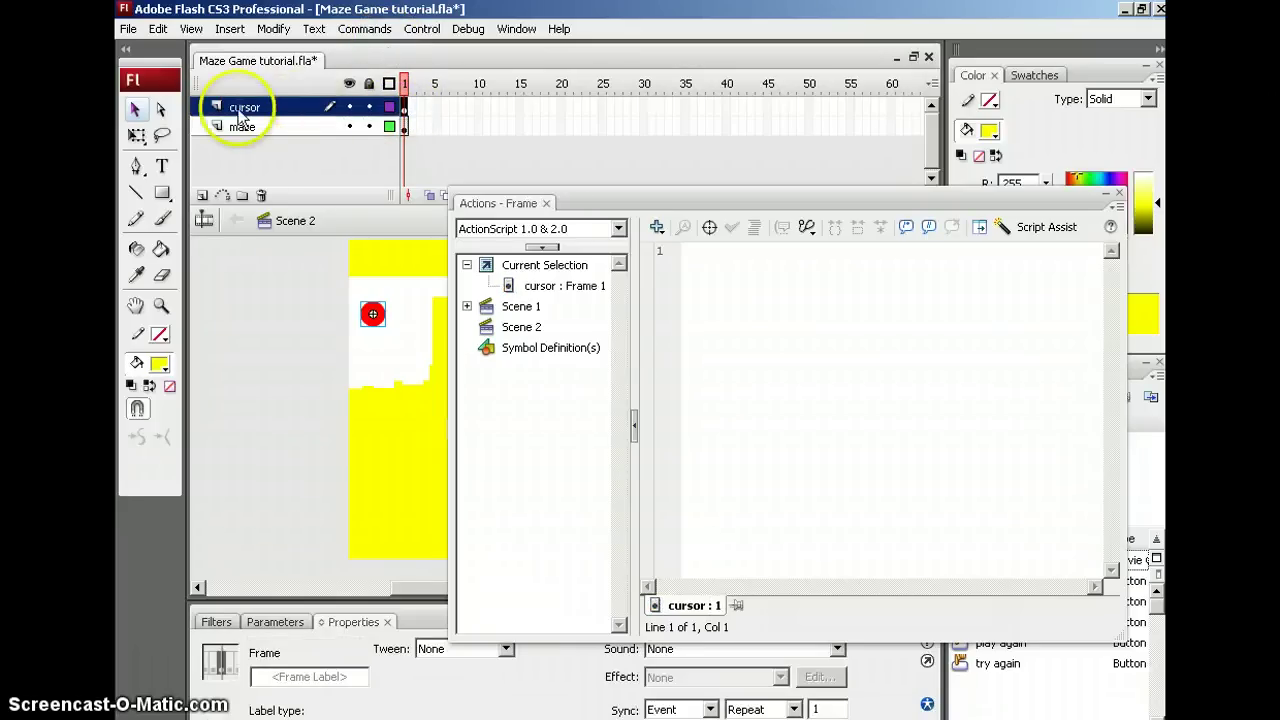
{"action": "left_click", "coordinate": [743, 269]}
{"action": "type", "text": "M"}
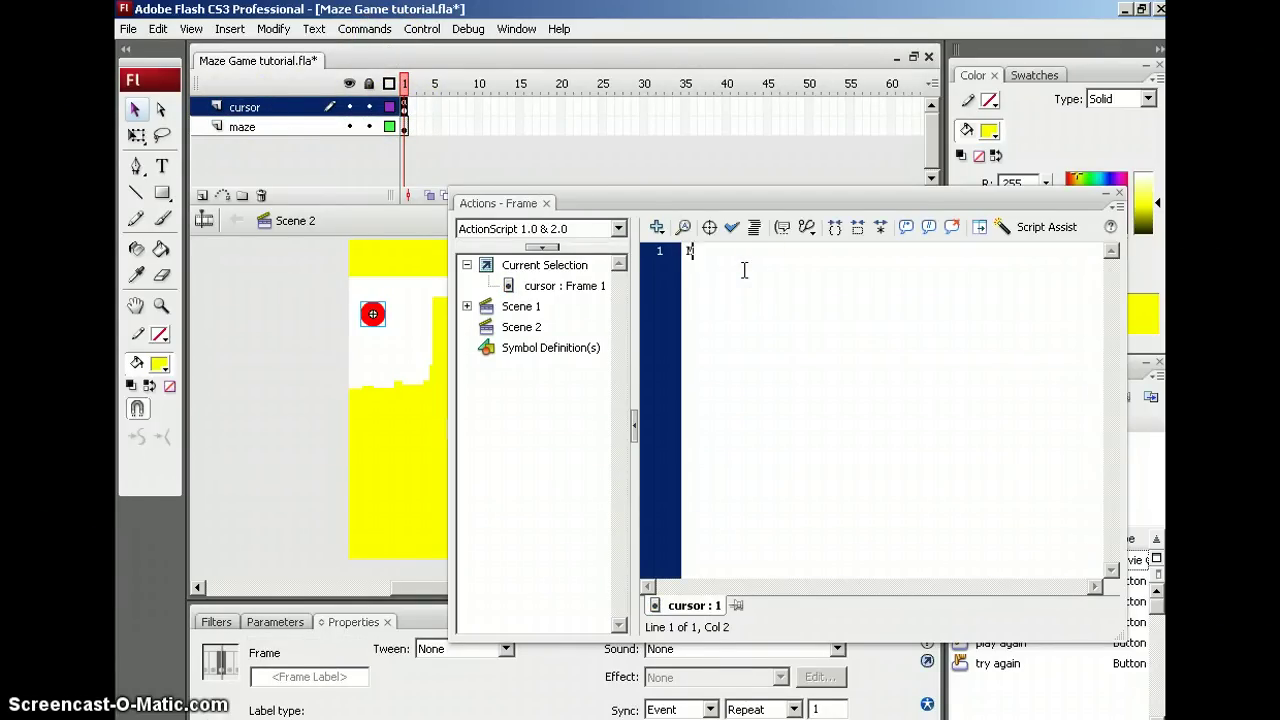
{"action": "type", "text": "ouse.hid"}
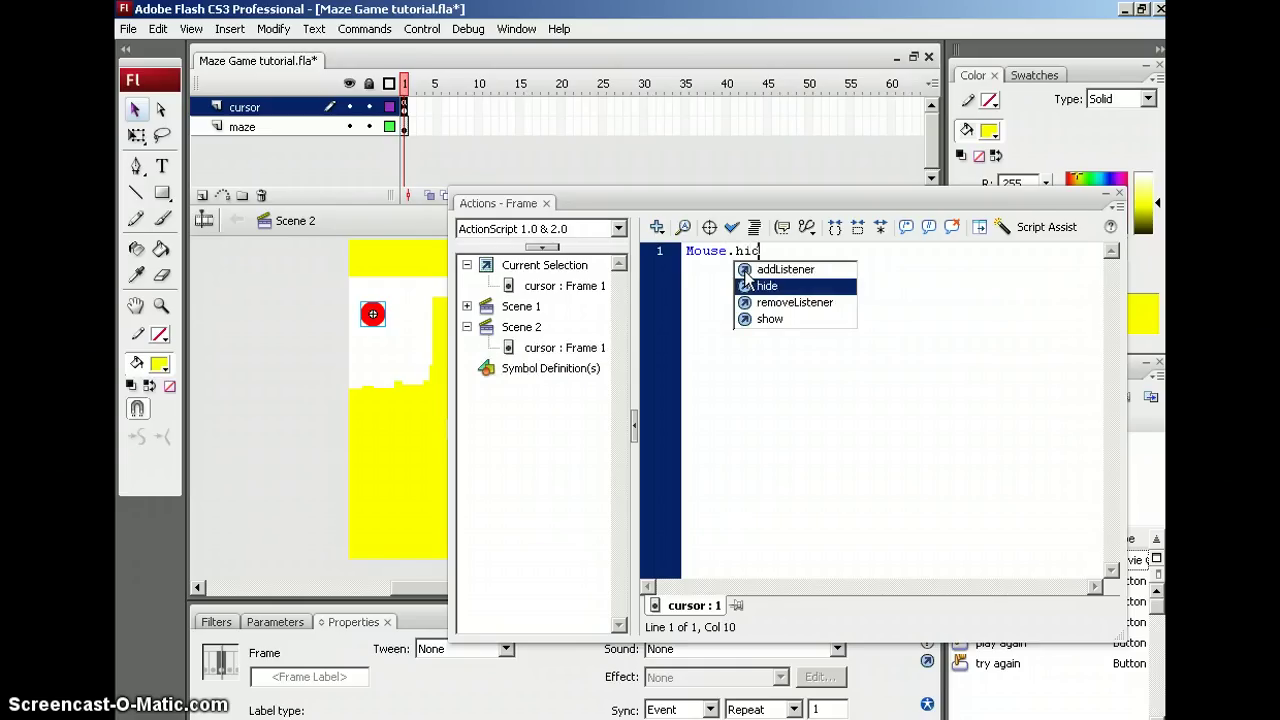
{"action": "key", "text": "Return"}
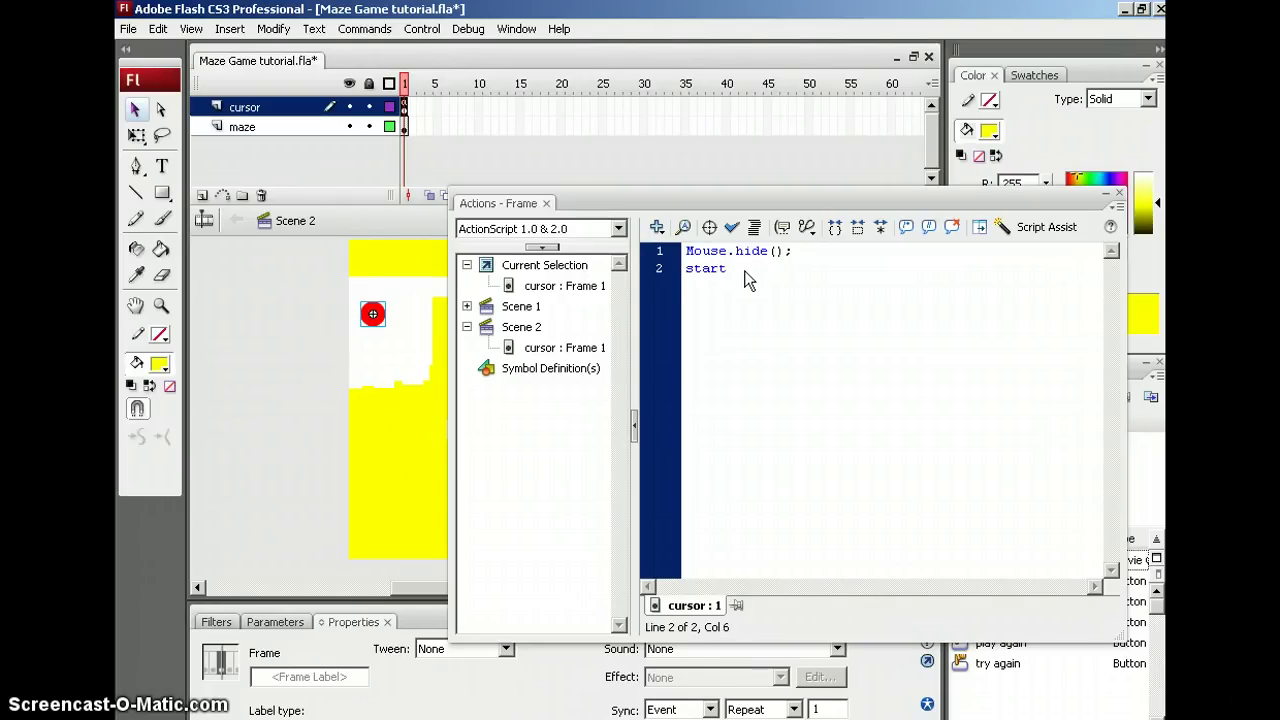
{"action": "type", "text": "g("}
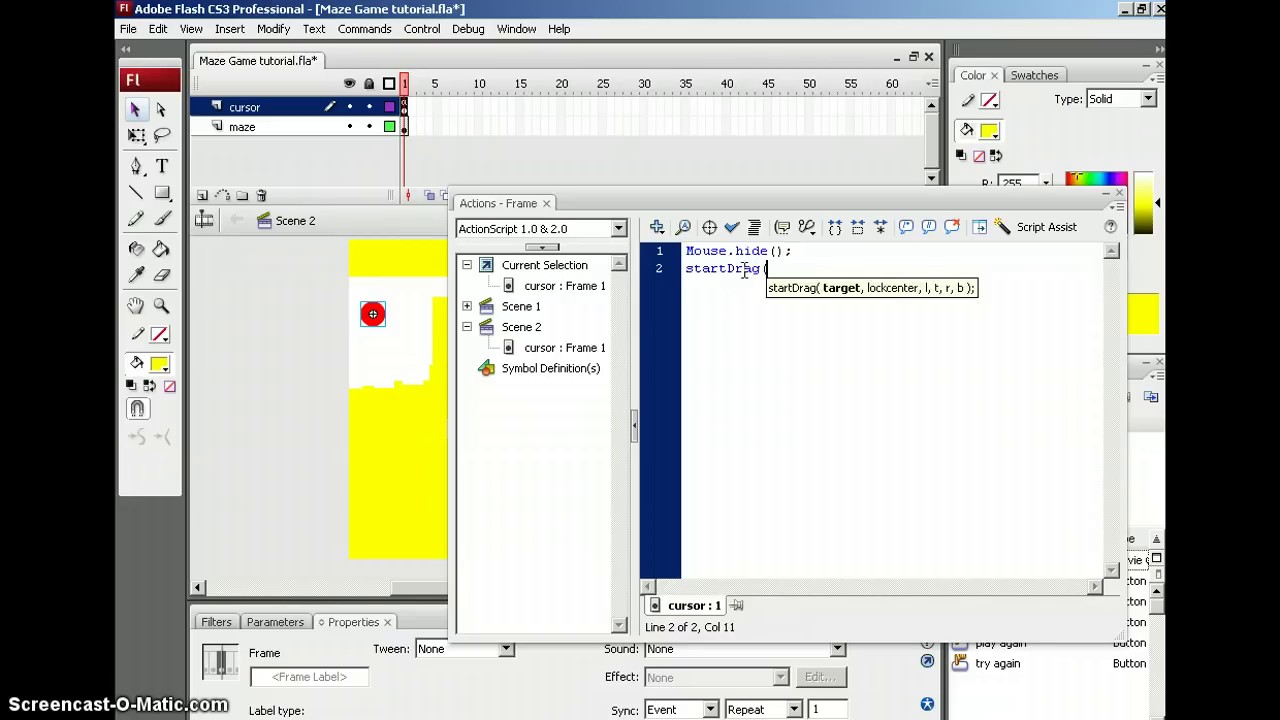
{"action": "type", "text": "\""}
{"action": "key", "text": "BackSpace"}
{"action": "key", "text": "BackSpace"}
{"action": "key", "text": "BackSpace"}
{"action": "type", "text": "cursor\","}
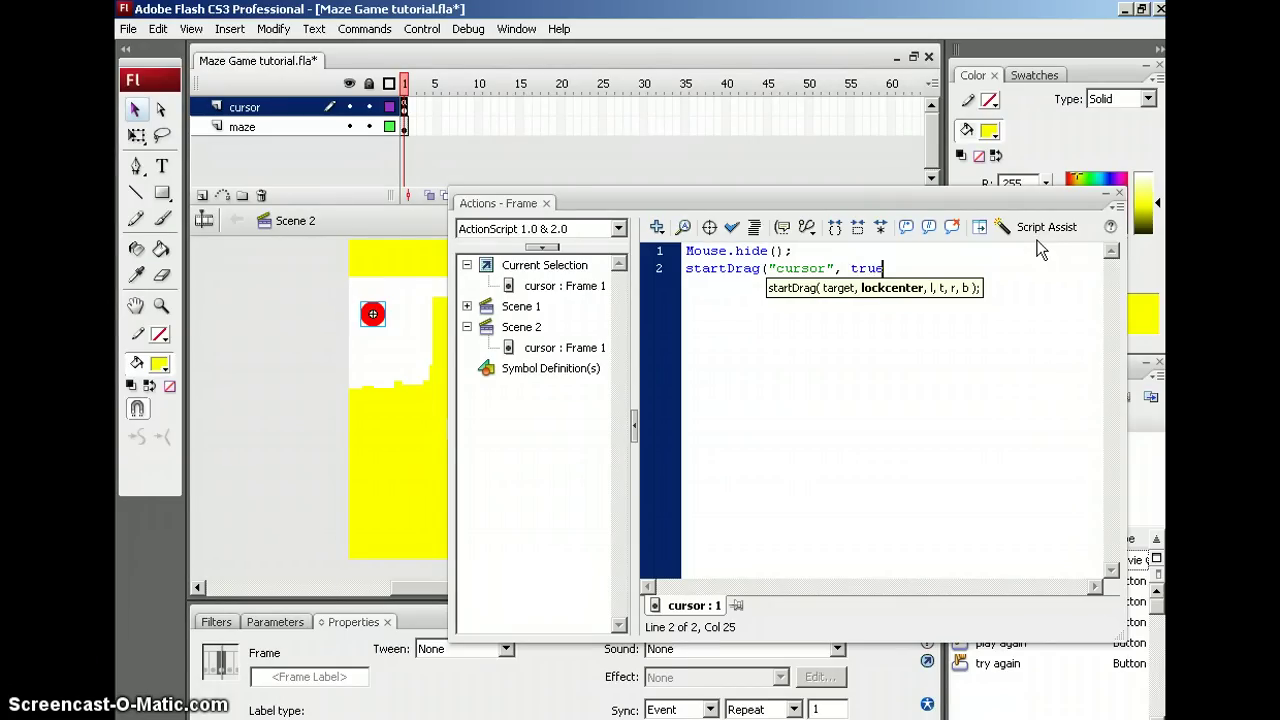
{"action": "type", "text": "true)"}
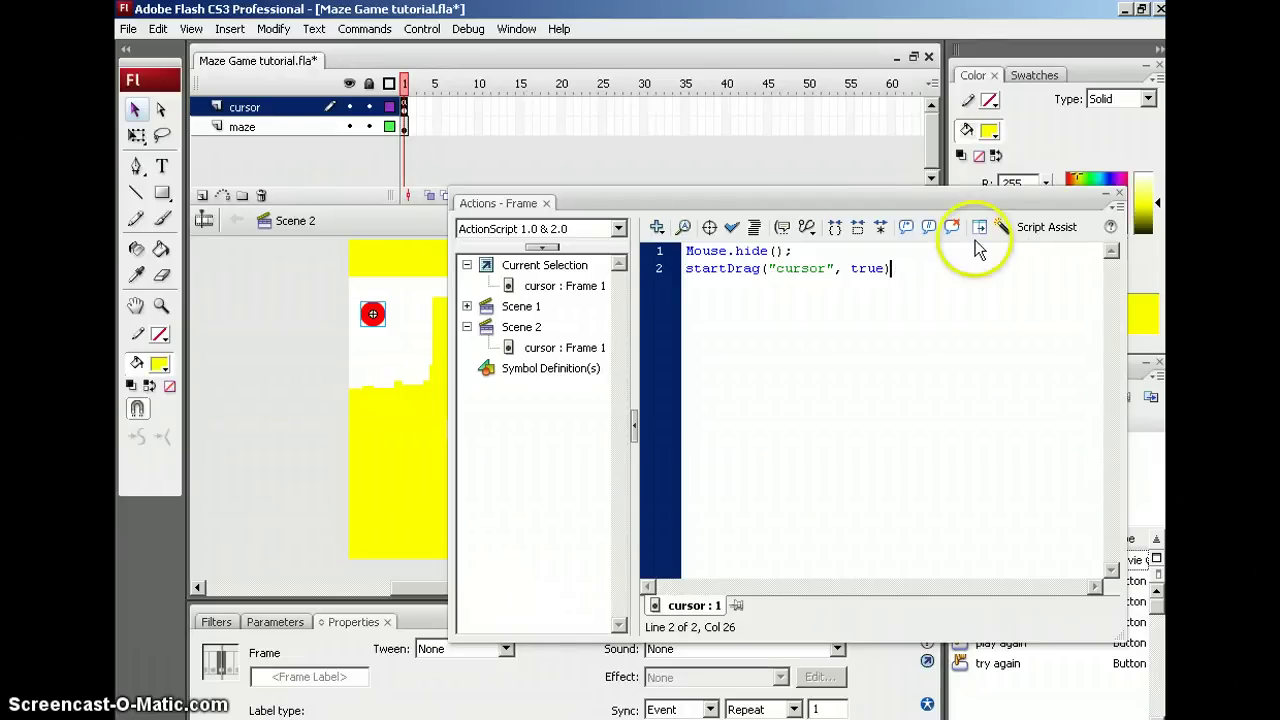
Check the script's syntax and dismiss the no-errors message
{"action": "left_click", "coordinate": [814, 250]}
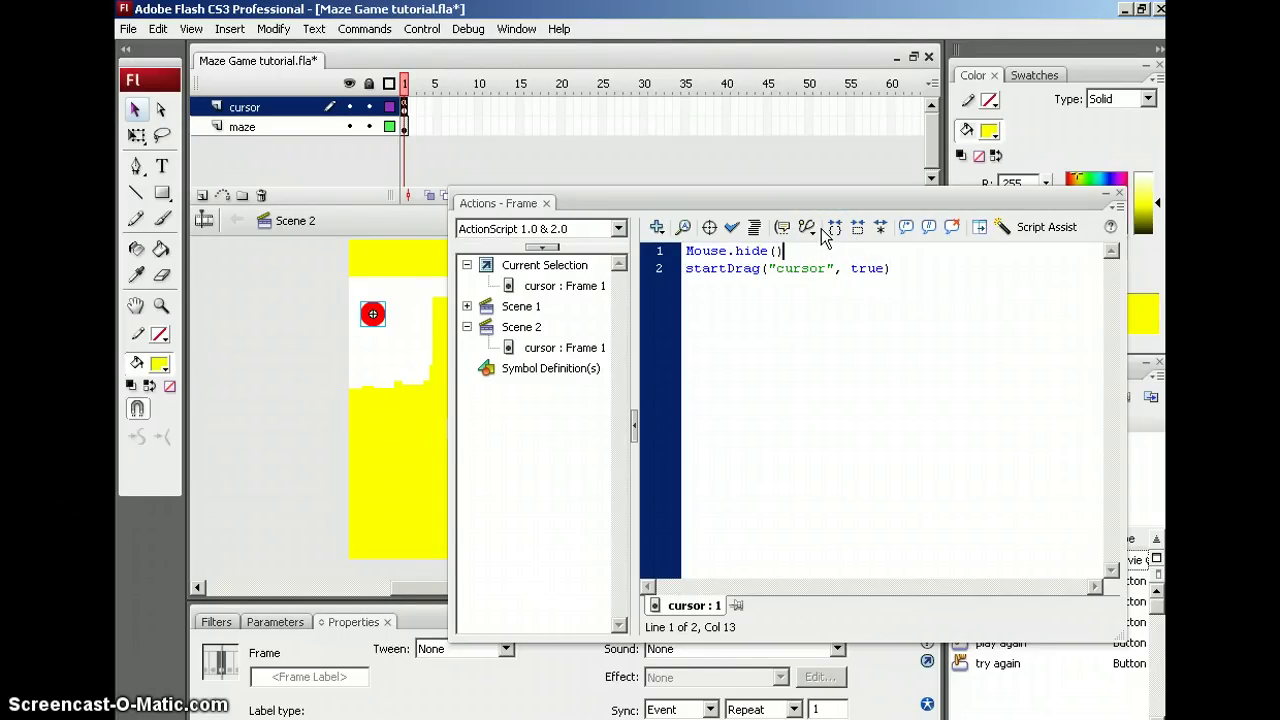
{"action": "left_click", "coordinate": [731, 230]}
{"action": "left_click", "coordinate": [790, 452]}
Test the movie with Ctrl+Enter, play through to the you win screen, then close the player
{"action": "key", "text": "ctrl+Return"}
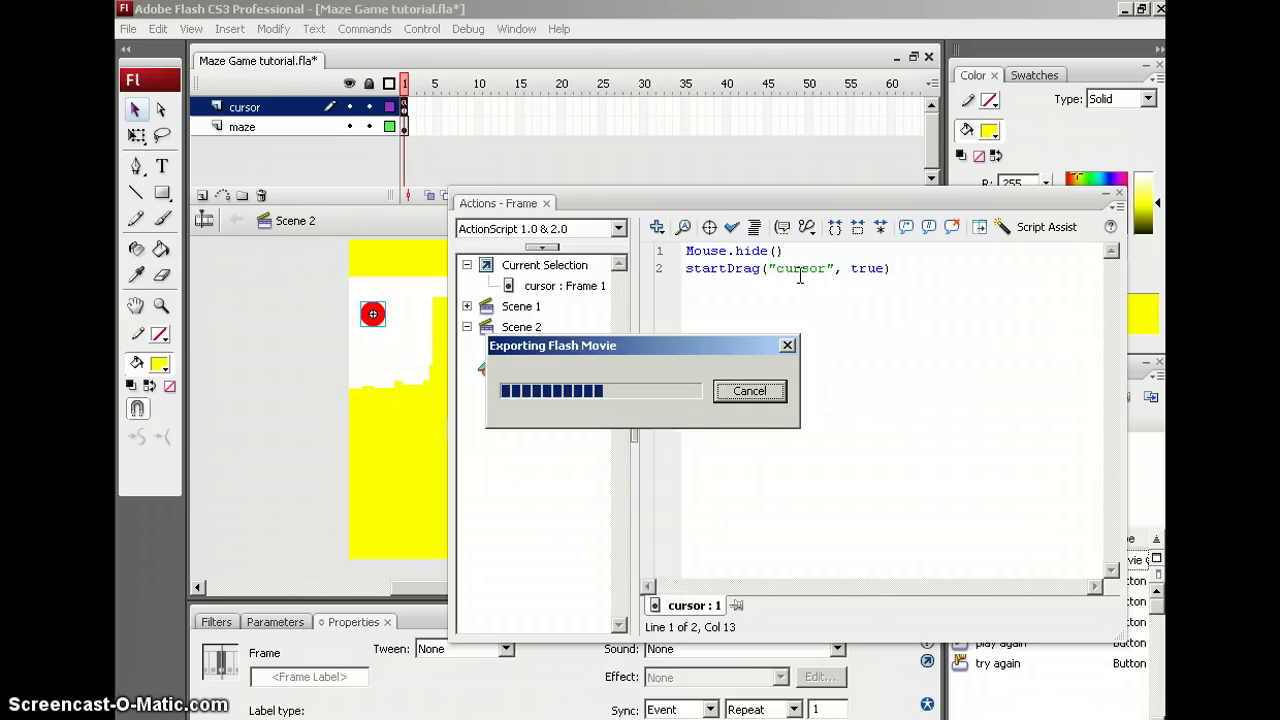
{"action": "left_click", "coordinate": [772, 260]}
{"action": "left_click", "coordinate": [397, 300]}
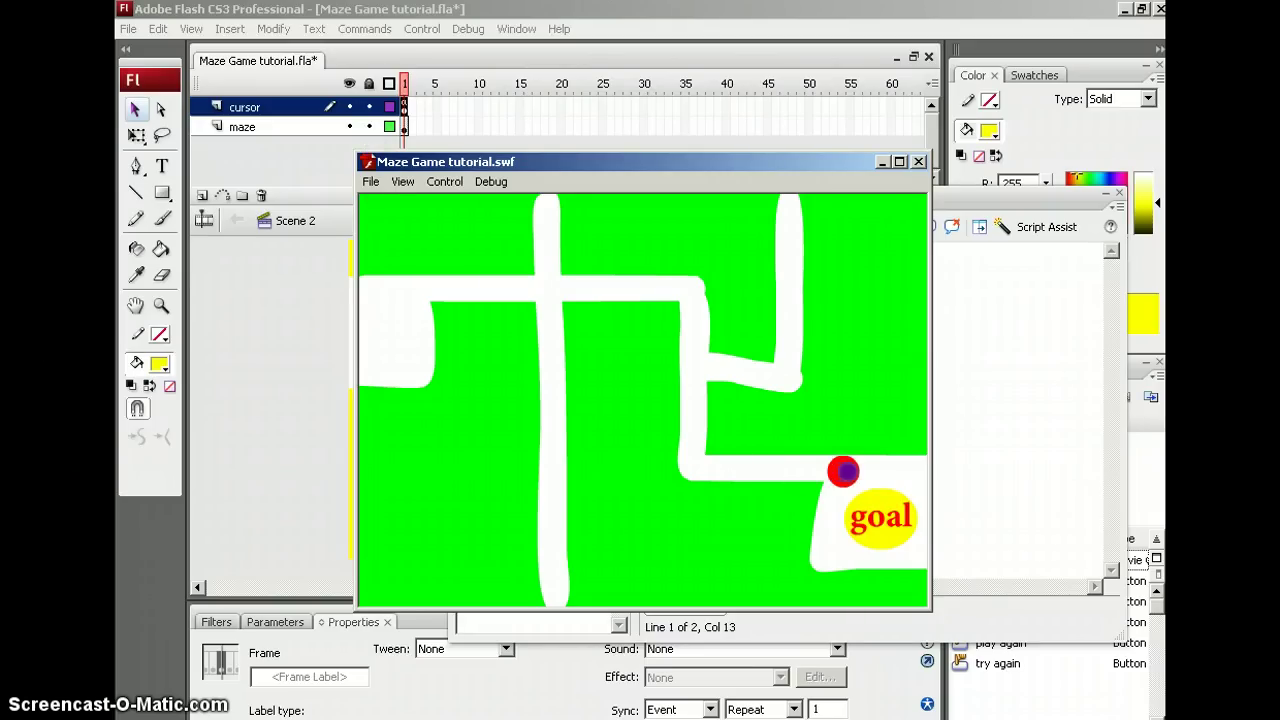
{"action": "left_click", "coordinate": [877, 517]}
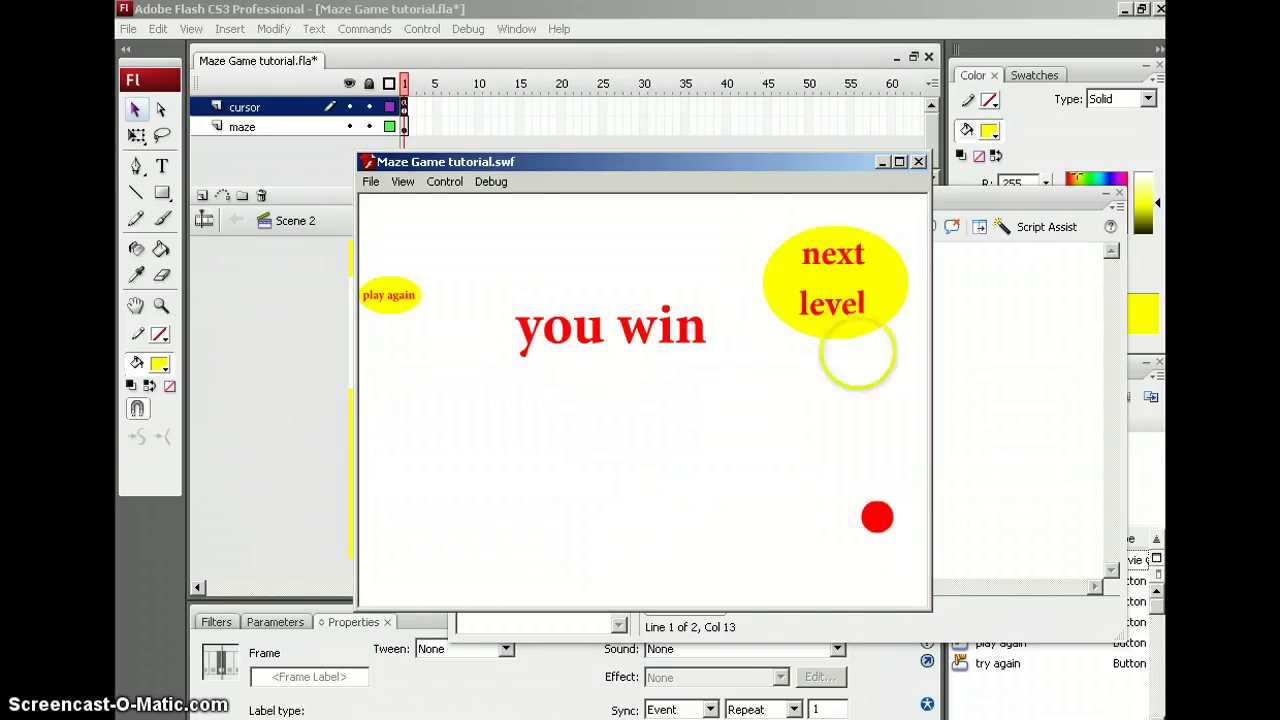
{"action": "mouse_move", "coordinate": [831, 299]}
{"action": "left_mouse_down"}
{"action": "mouse_move", "coordinate": [534, 226]}
{"action": "mouse_move", "coordinate": [480, 266]}
{"action": "mouse_move", "coordinate": [809, 320]}
{"action": "mouse_move", "coordinate": [911, 163]}
{"action": "mouse_move", "coordinate": [823, 277]}
{"action": "mouse_move", "coordinate": [849, 318]}
{"action": "mouse_move", "coordinate": [813, 293]}
{"action": "left_mouse_up"}
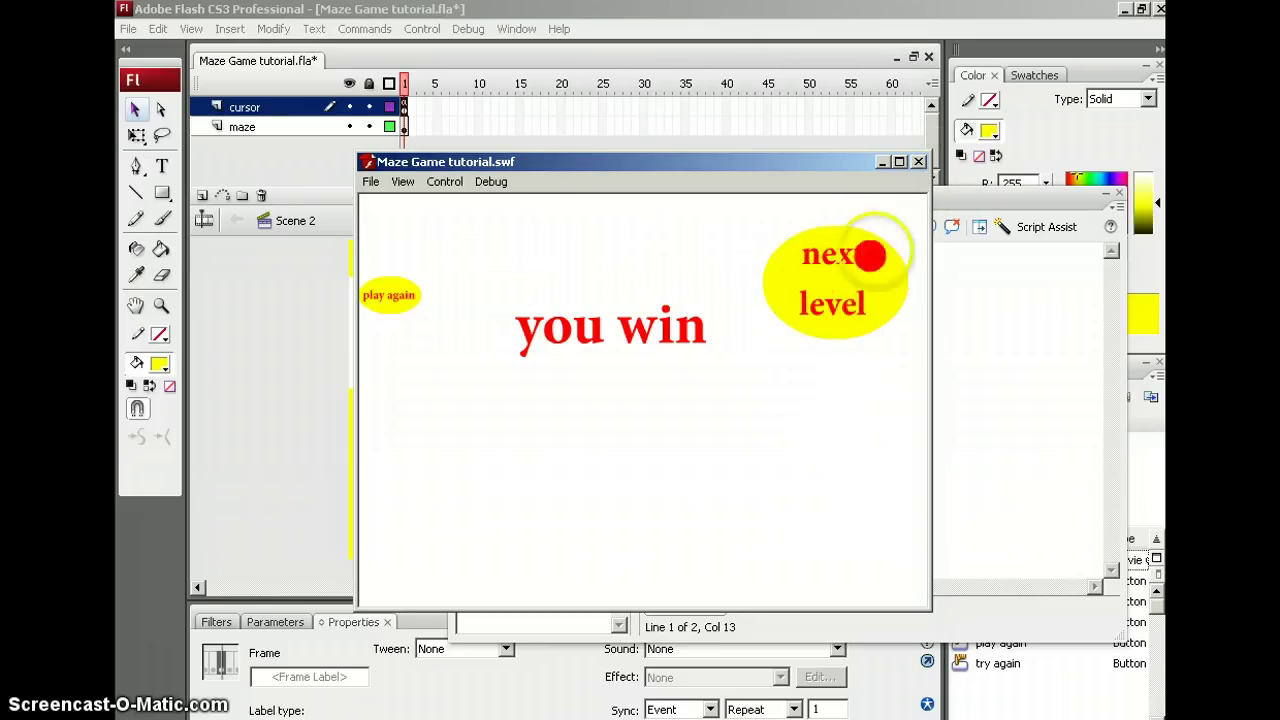
{"action": "left_click", "coordinate": [918, 161]}
{"action": "left_click_drag", "start_coordinate": [752, 208], "coordinate": [584, 524]}
Switch to Scene 1 and go to the you win frame of the maze layer
{"action": "left_click", "coordinate": [826, 222]}
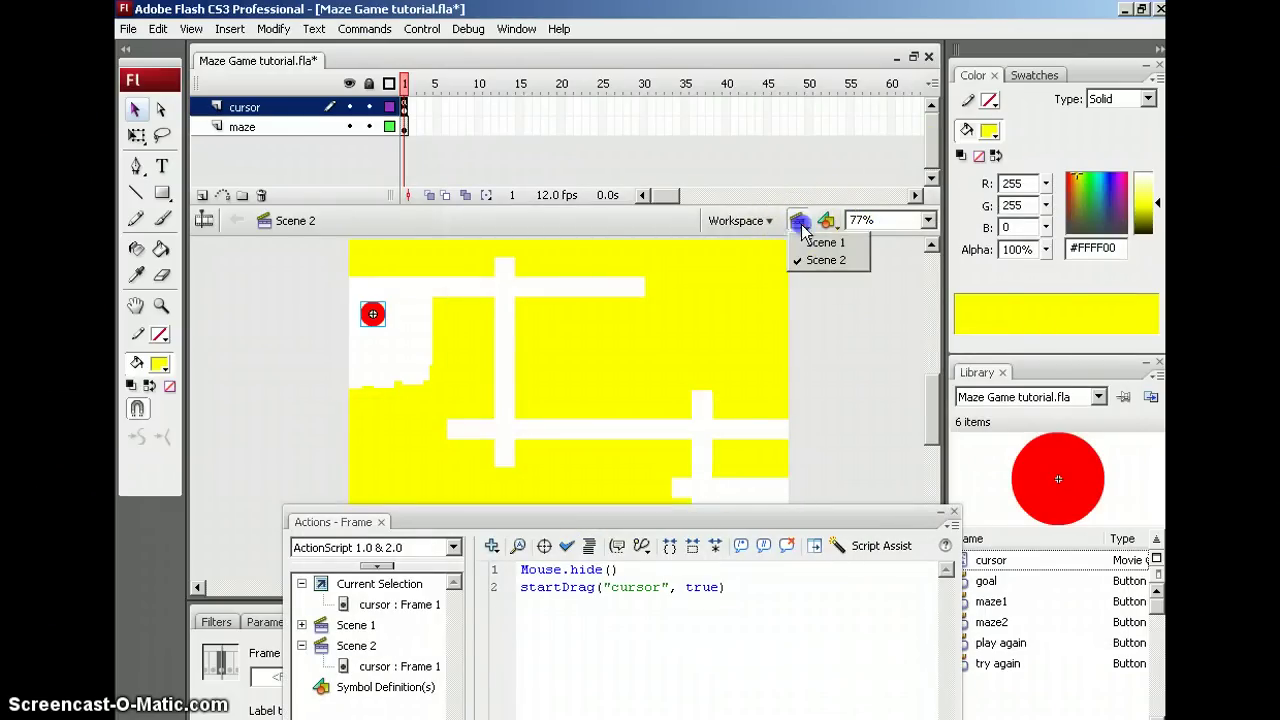
{"action": "left_click", "coordinate": [815, 243]}
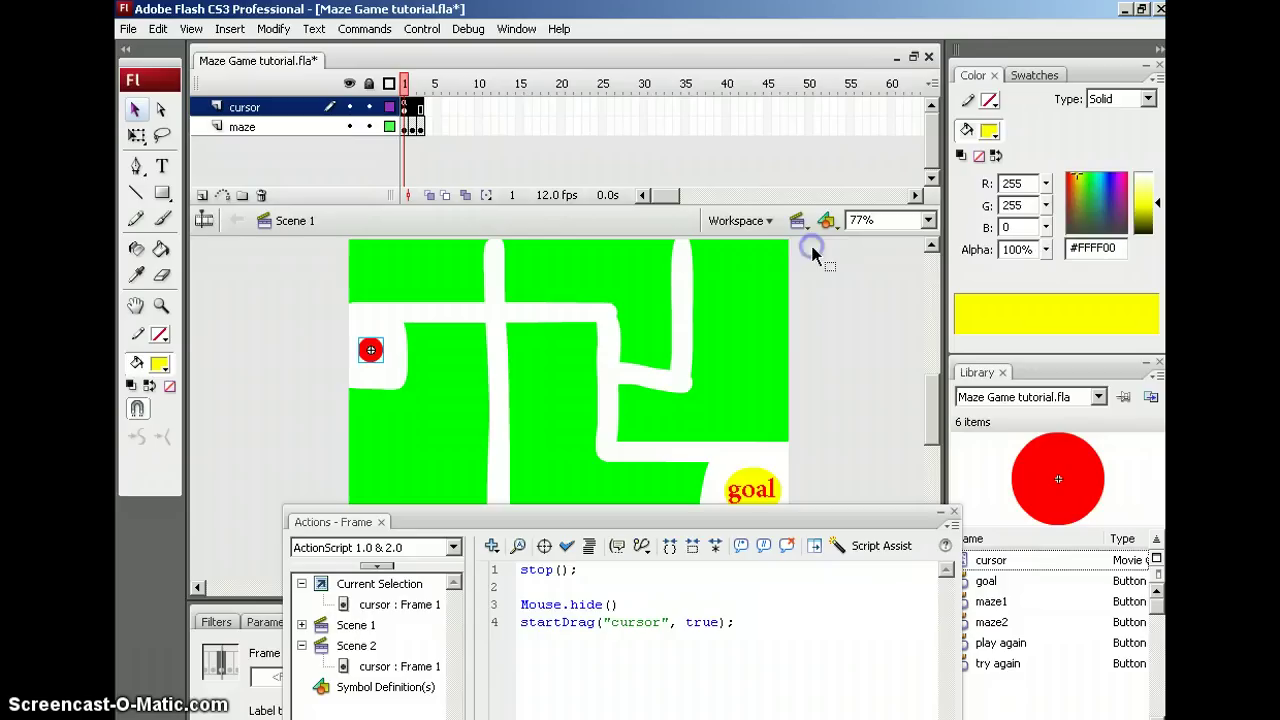
{"action": "left_click", "coordinate": [420, 127]}
{"action": "left_click", "coordinate": [765, 350]}
{"action": "left_click", "coordinate": [738, 318]}
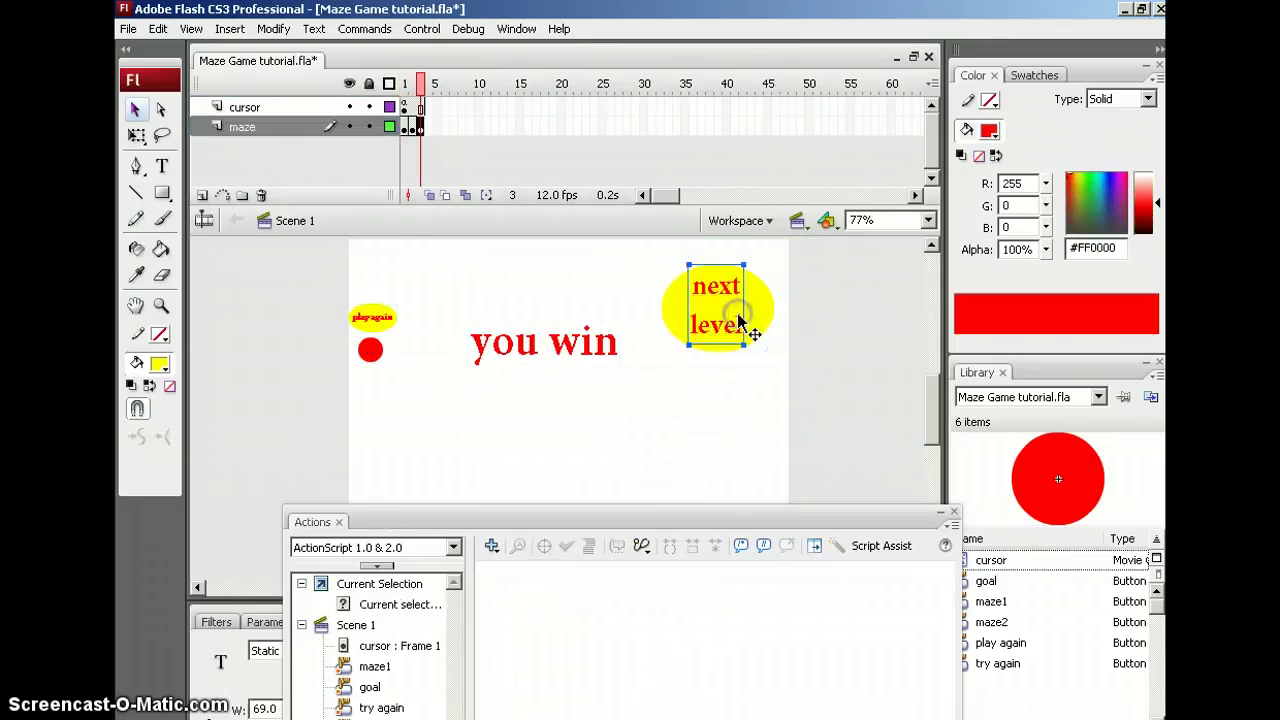
{"action": "left_click", "coordinate": [727, 410]}
{"action": "left_click_drag", "start_coordinate": [814, 519], "coordinate": [653, 490]}
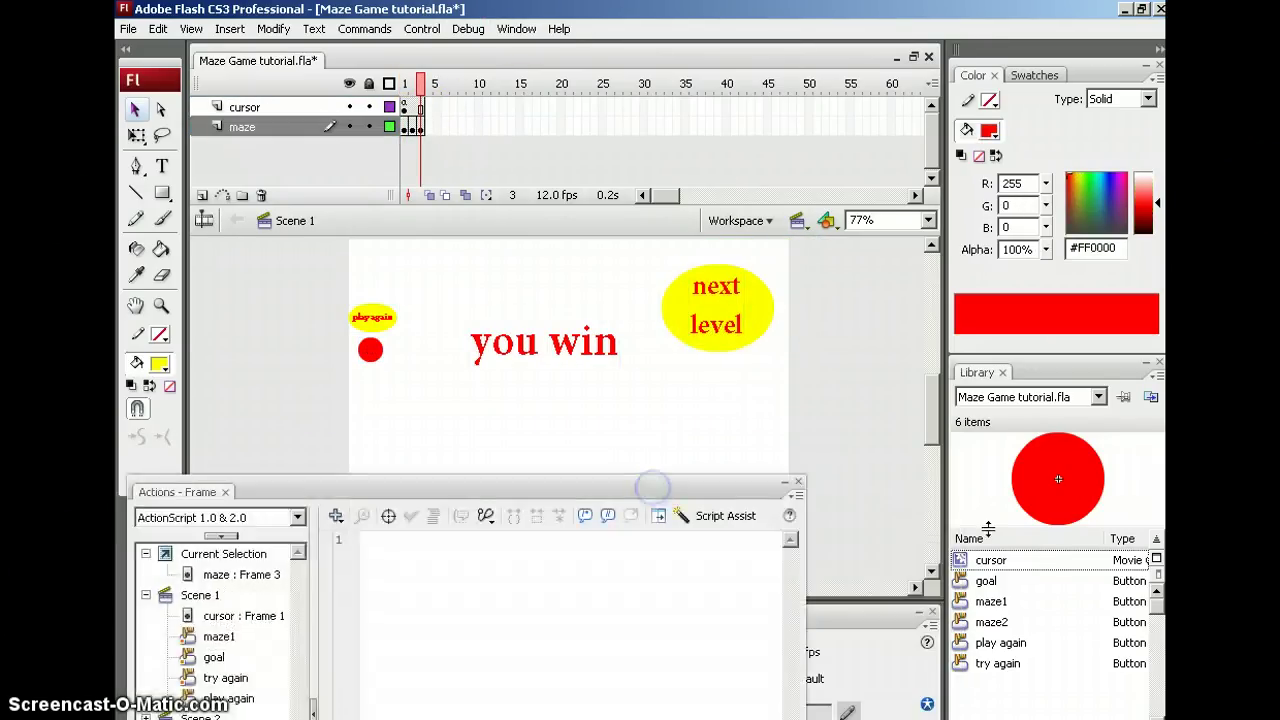
Preview the library symbols maze1, maze2, play again, try again and cursor
{"action": "left_click", "coordinate": [982, 603]}
{"action": "left_click", "coordinate": [980, 622]}
{"action": "left_click", "coordinate": [980, 643]}
{"action": "left_click", "coordinate": [978, 664]}
{"action": "left_click", "coordinate": [975, 643]}
{"action": "left_click", "coordinate": [975, 622]}
{"action": "left_click", "coordinate": [975, 601]}
{"action": "left_click", "coordinate": [972, 581]}
{"action": "left_click", "coordinate": [972, 560]}
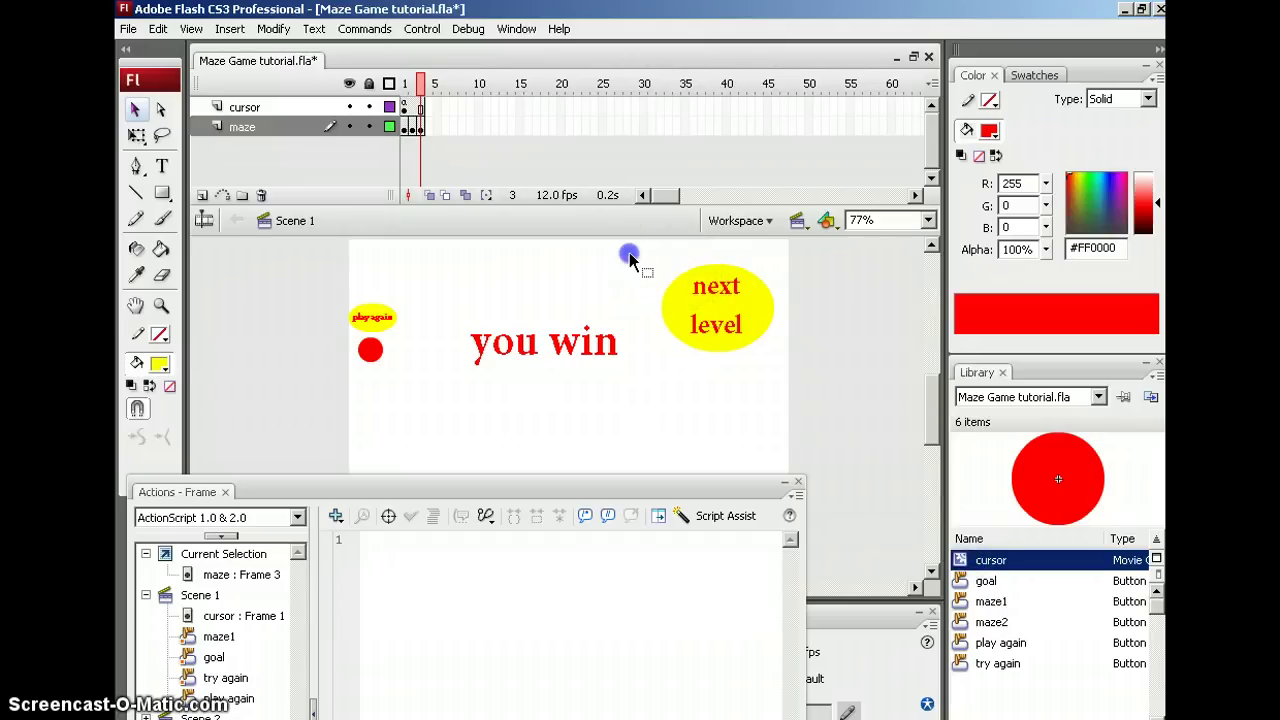
Convert the next level graphic into a Button symbol named next level and select it
{"action": "left_click_drag", "start_coordinate": [629, 254], "coordinate": [823, 371]}
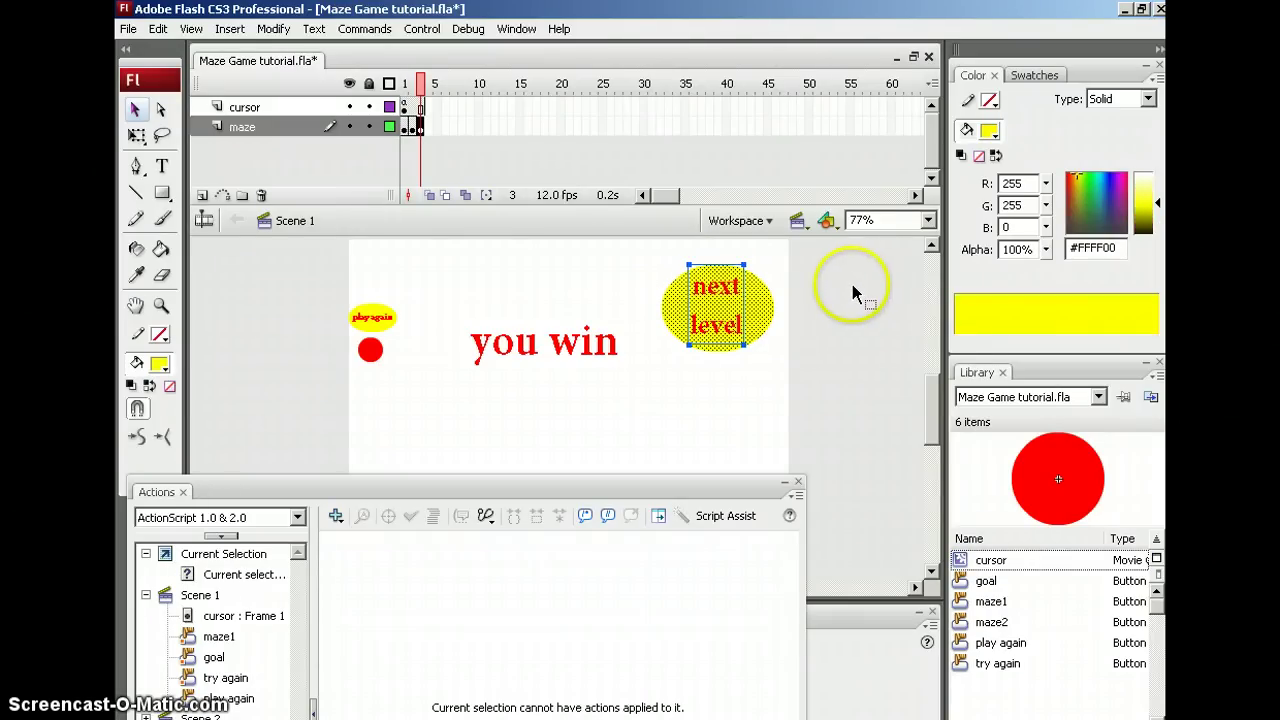
{"action": "key", "text": "F8"}
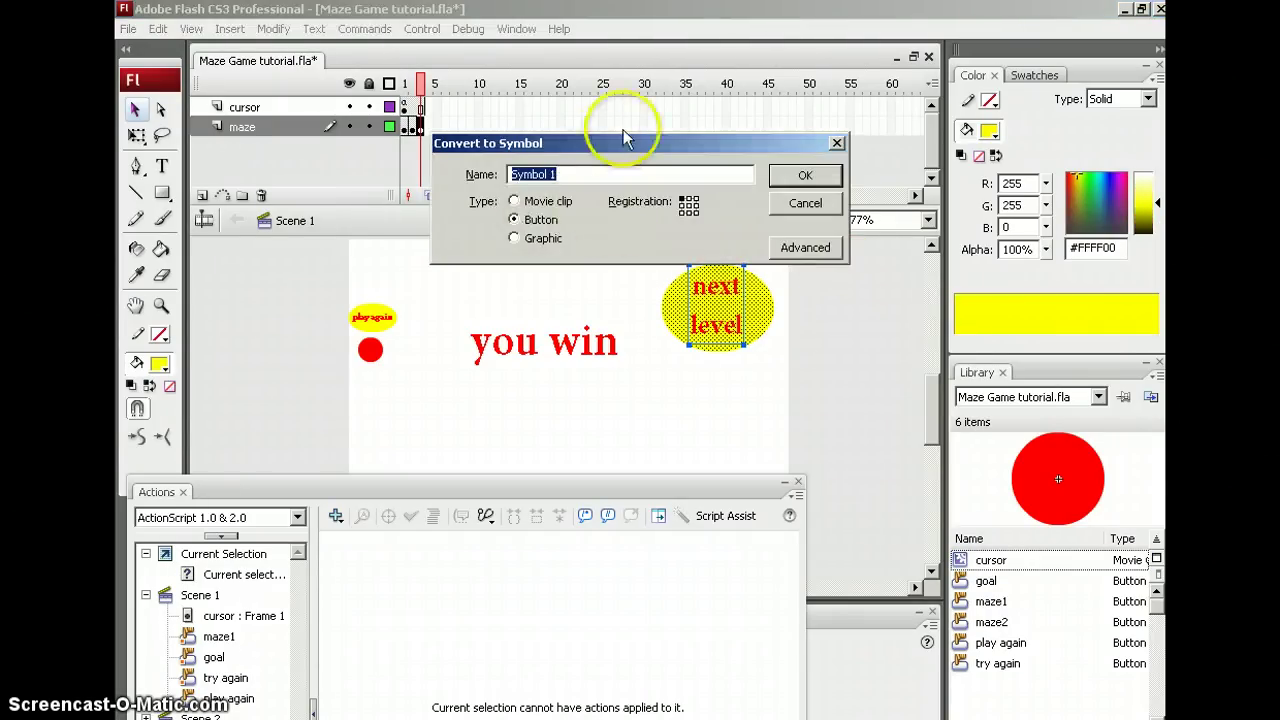
{"action": "type", "text": "next level"}
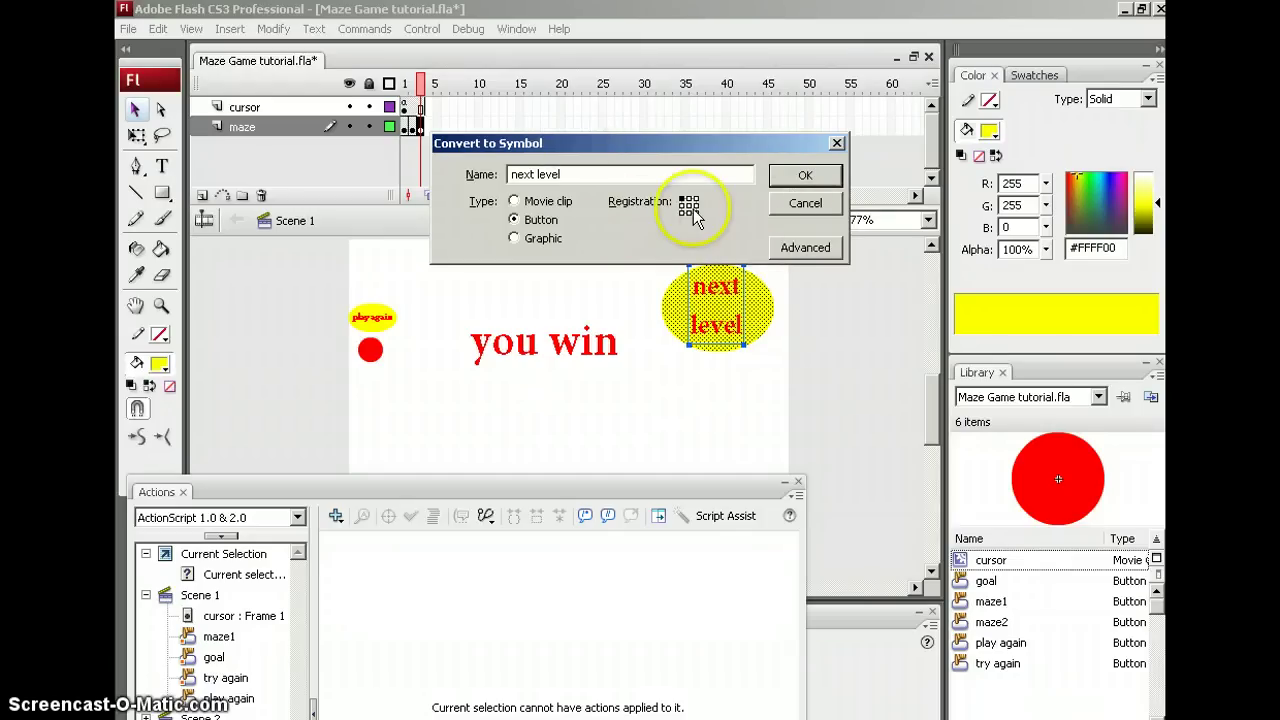
{"action": "left_click", "coordinate": [824, 180]}
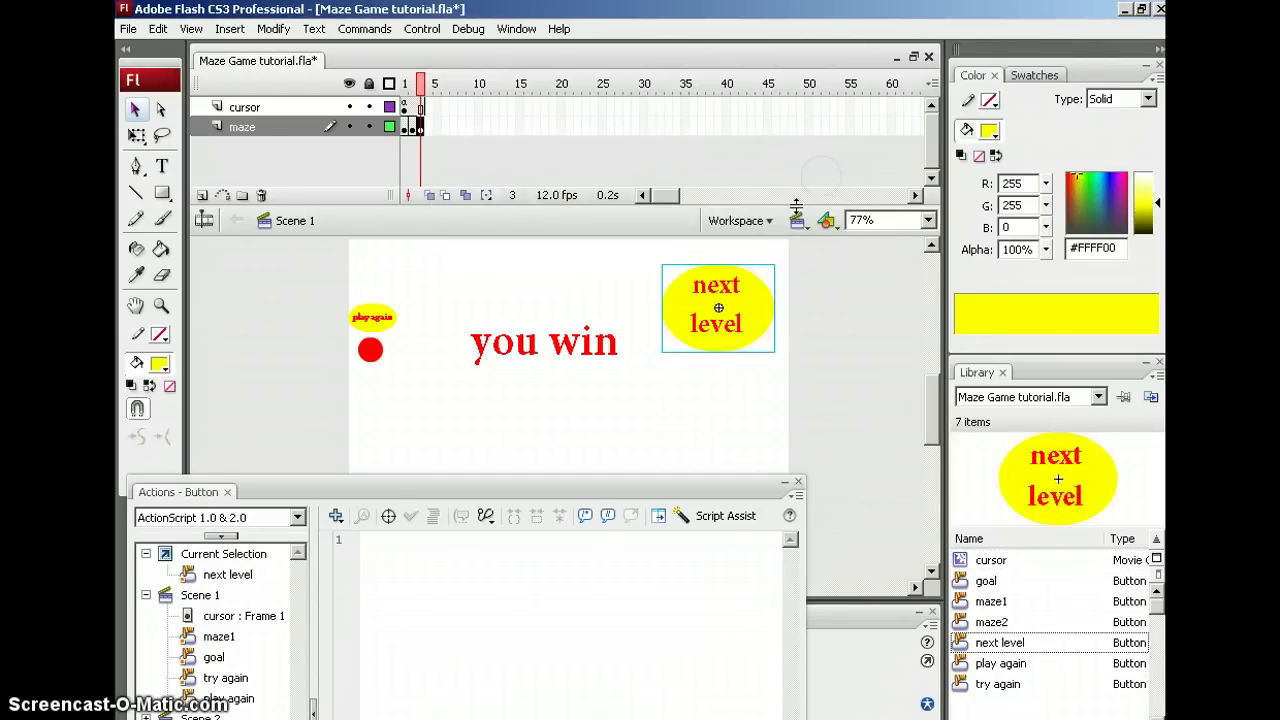
{"action": "left_click", "coordinate": [757, 422]}
{"action": "left_click", "coordinate": [736, 336]}
{"action": "left_click_drag", "start_coordinate": [624, 488], "coordinate": [737, 403]}
{"action": "left_click", "coordinate": [517, 452]}
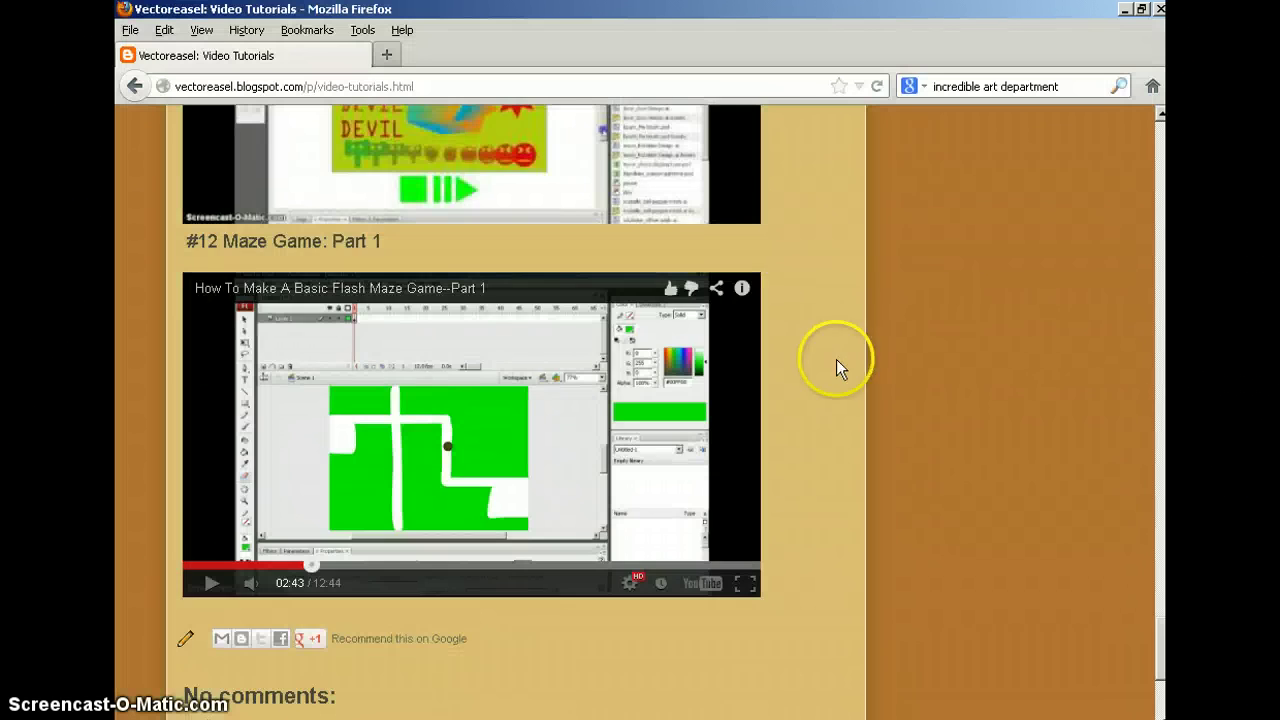
Scroll the blog up to its Assignments tab, then place the caret in the empty button script
{"action": "scroll", "coordinate": [820, 359], "scroll_direction": "up", "scroll_amount": 20}
{"action": "scroll", "coordinate": [805, 359], "scroll_direction": "up", "scroll_amount": 10}
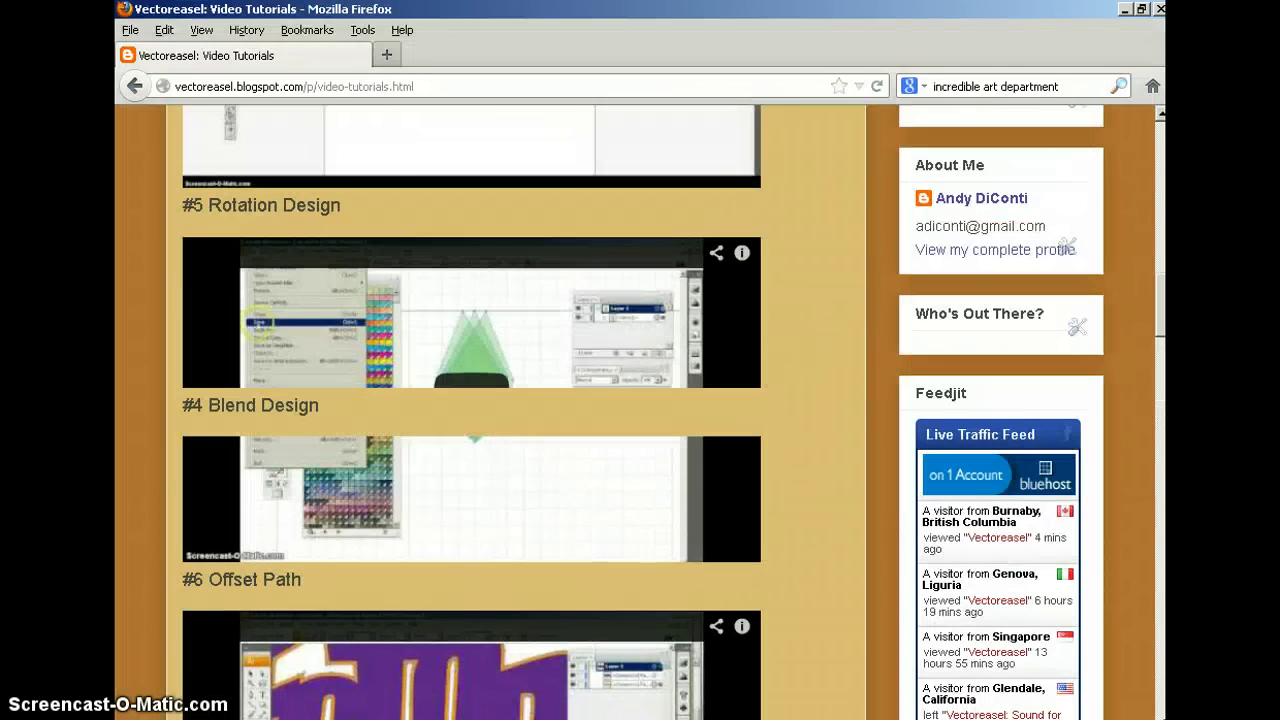
{"action": "scroll", "coordinate": [823, 292], "scroll_direction": "up", "scroll_amount": 7}
{"action": "scroll", "coordinate": [823, 292], "scroll_direction": "up", "scroll_amount": 9}
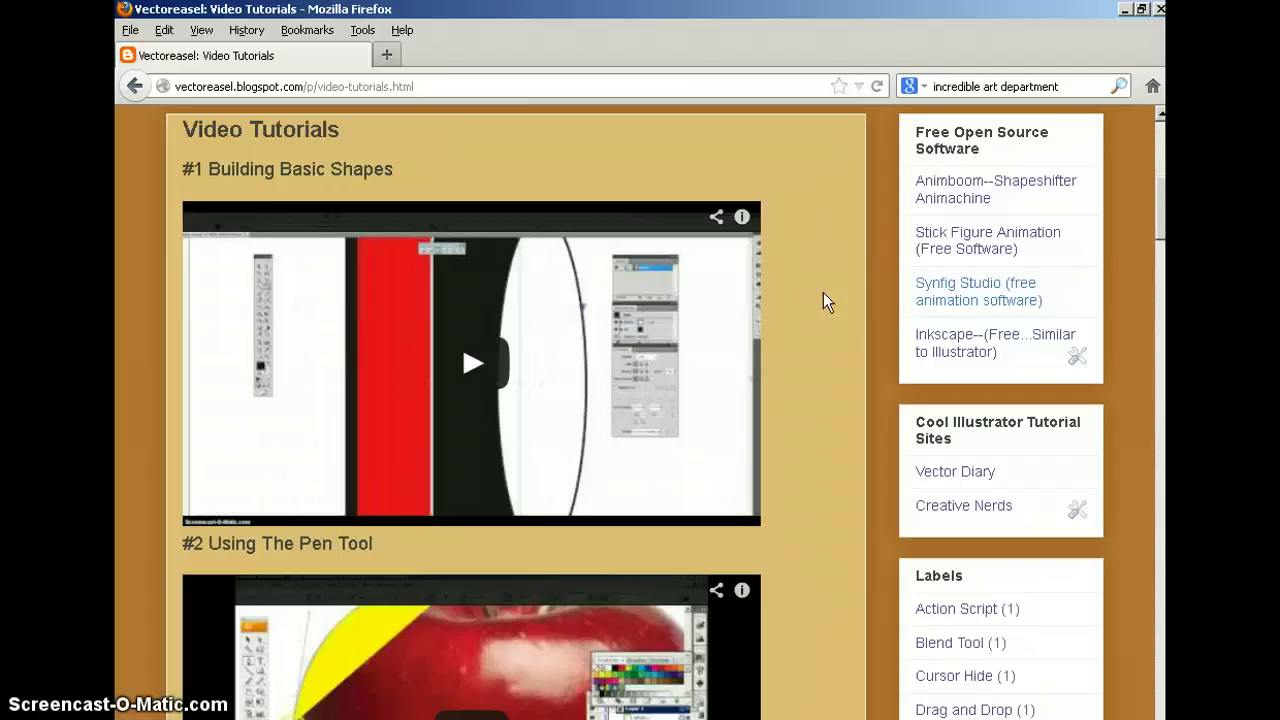
{"action": "scroll", "coordinate": [823, 295], "scroll_direction": "up", "scroll_amount": 9}
{"action": "left_click", "coordinate": [318, 557]}
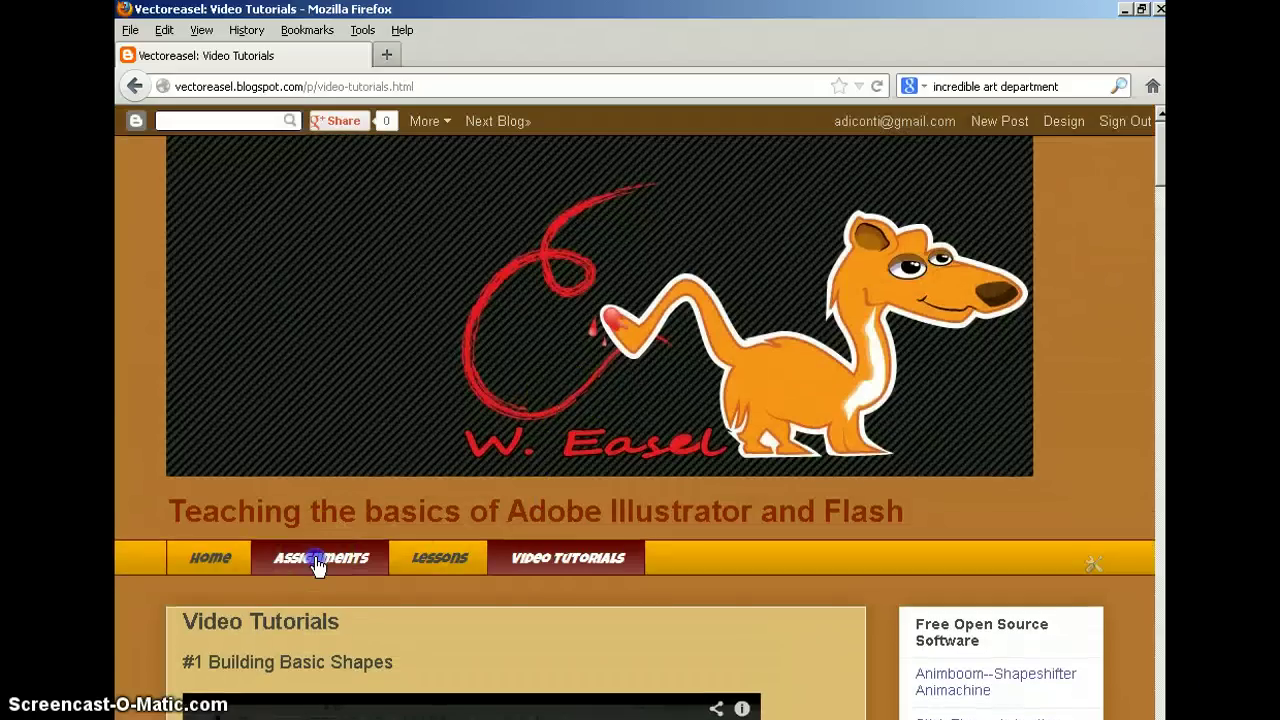
{"action": "left_click", "coordinate": [580, 383]}
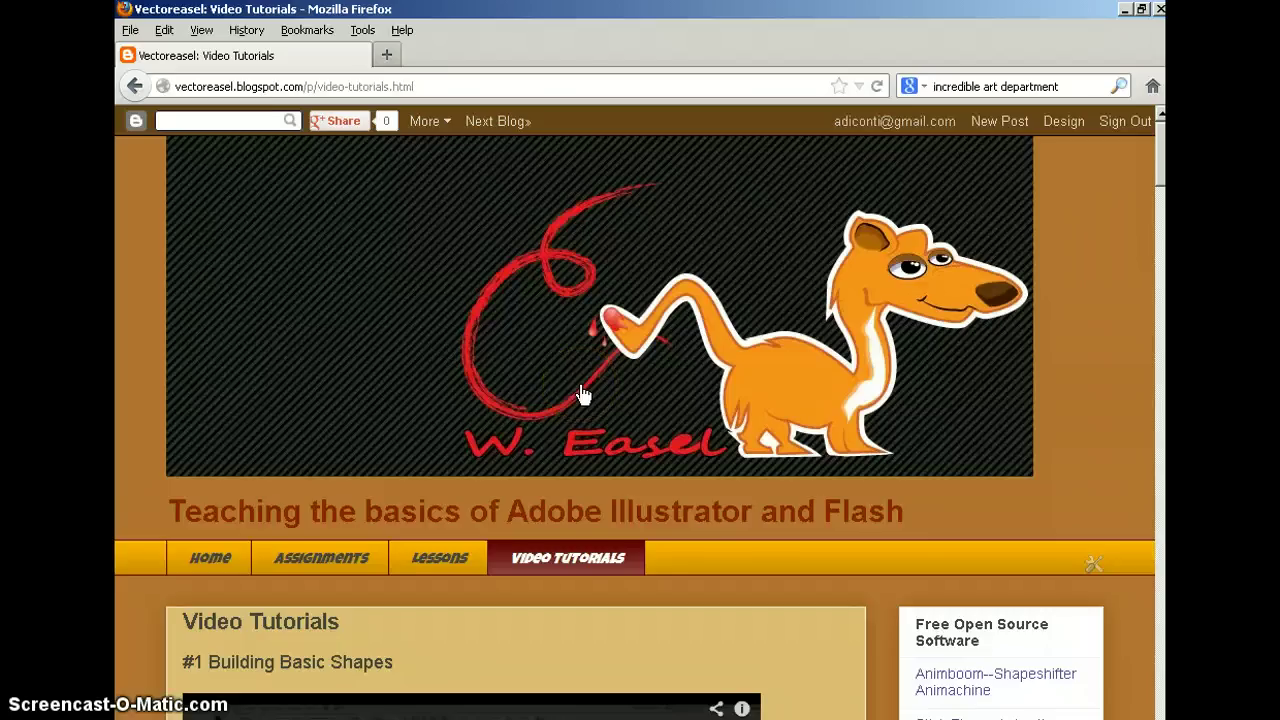
{"action": "left_click", "coordinate": [338, 552]}
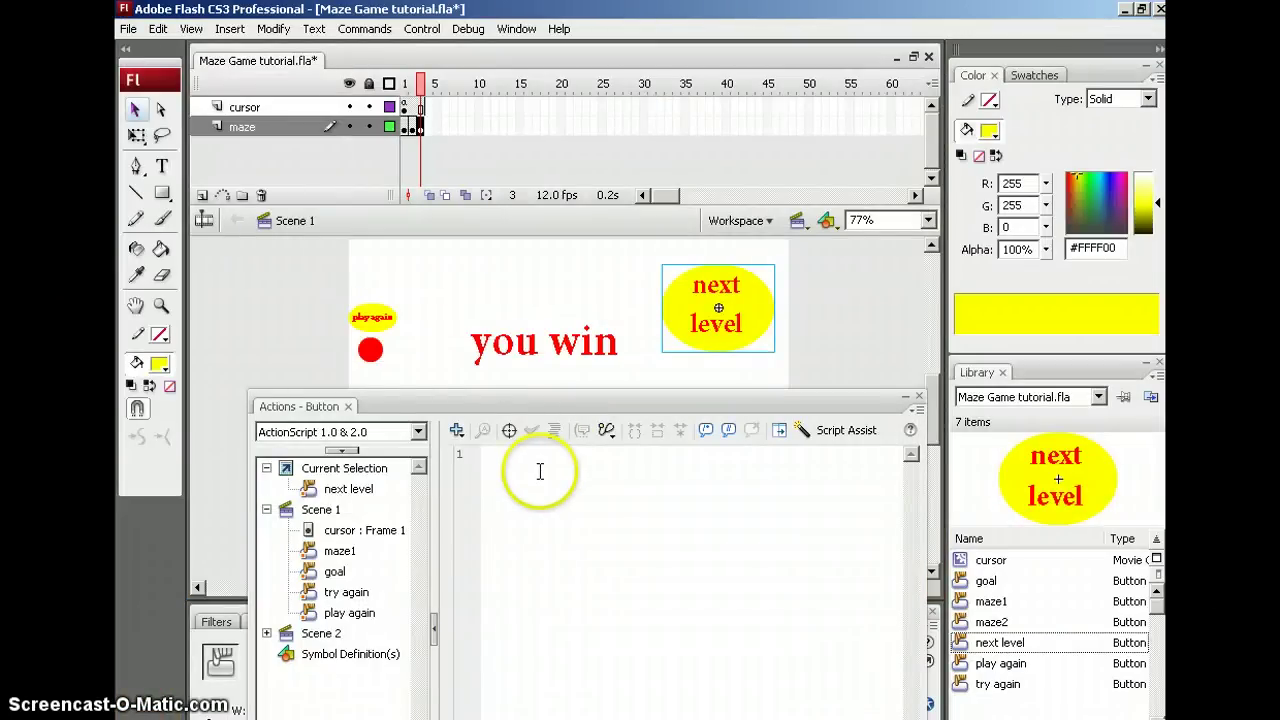
{"action": "left_click", "coordinate": [543, 463]}
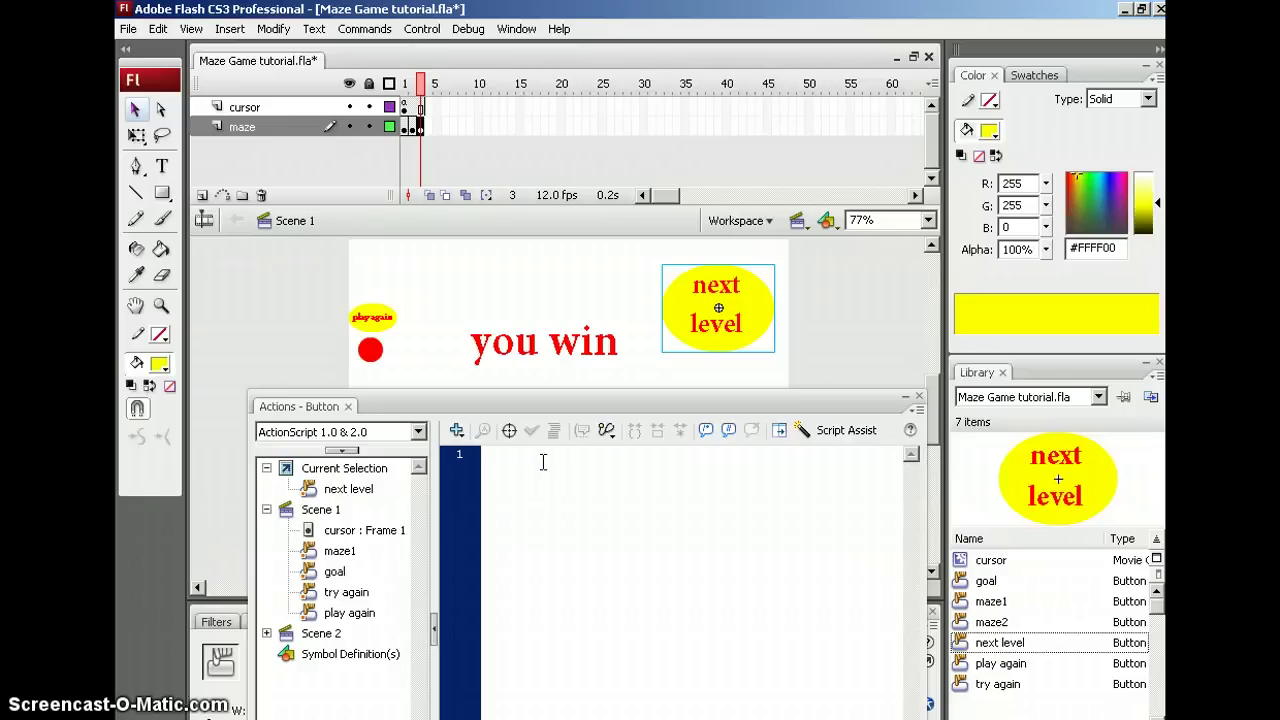
Give the next level button the script on(press){ gotoAndStop("Scene 2", 1); } and confirm it has no syntax errors
{"action": "type", "text": "on("}
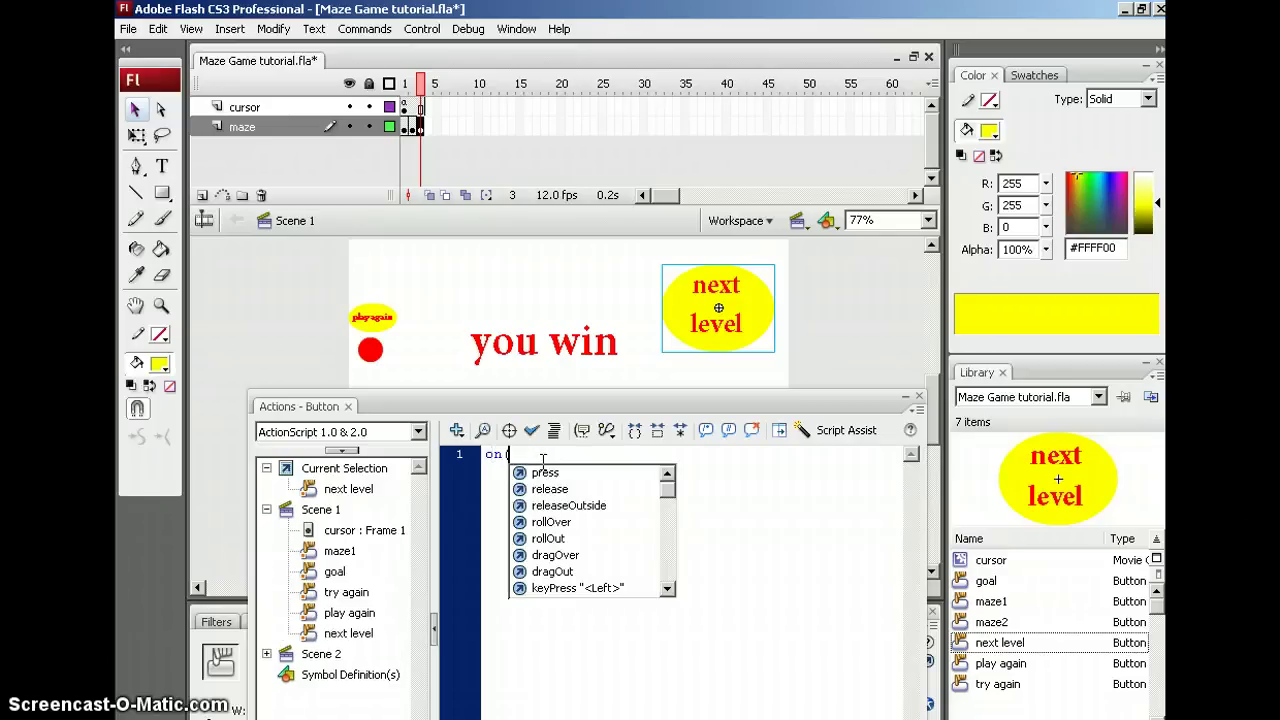
{"action": "type", "text": "press"}
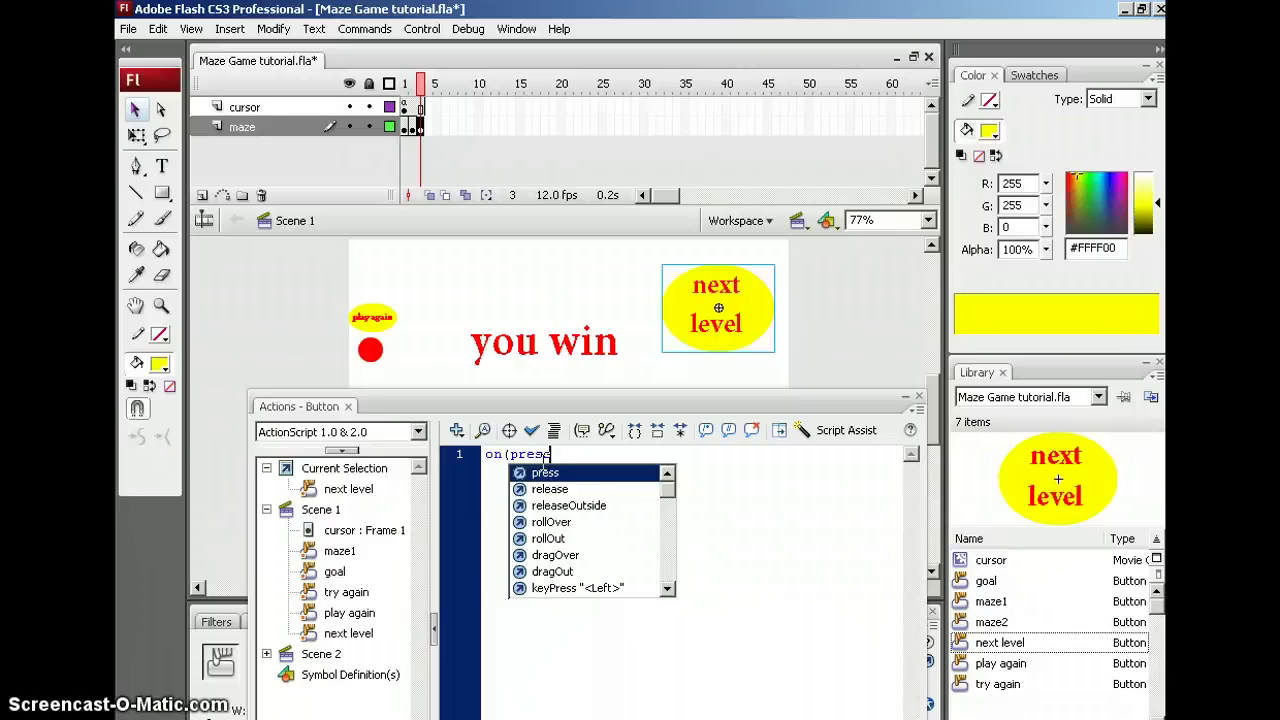
{"action": "type", "text": "){"}
{"action": "key", "text": "Return"}
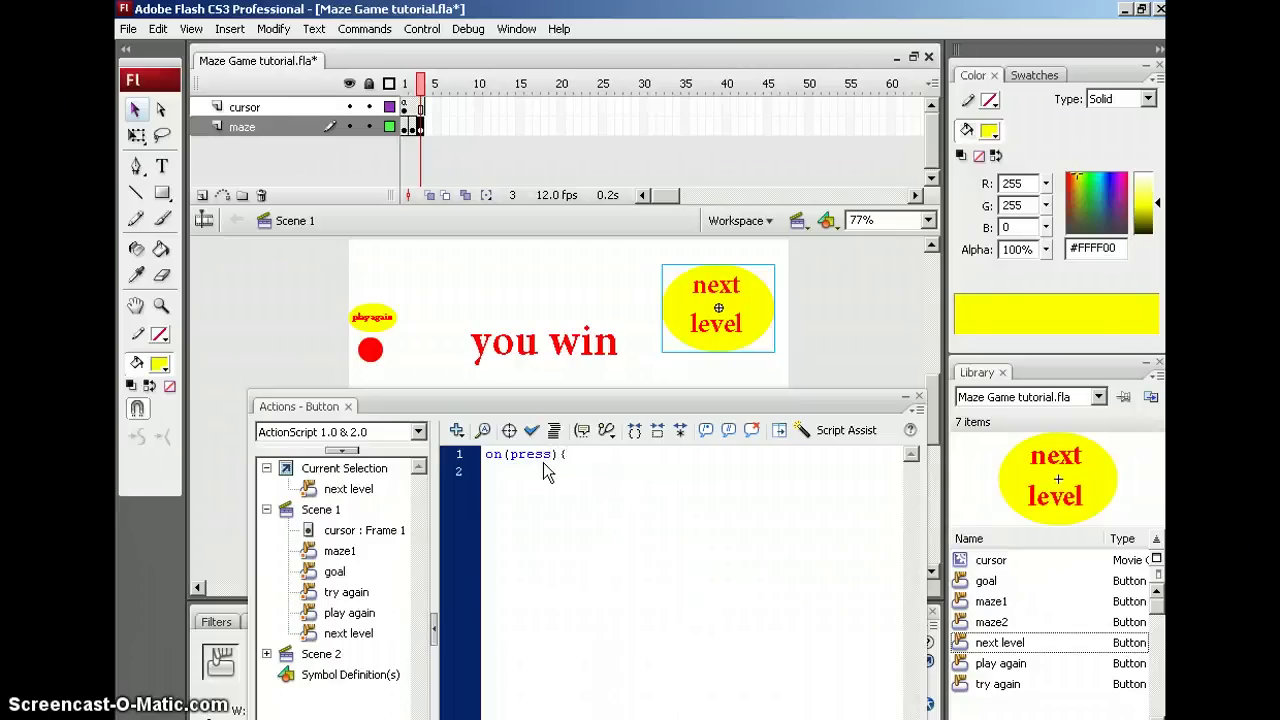
{"action": "type", "text": "gotoAndStop("}
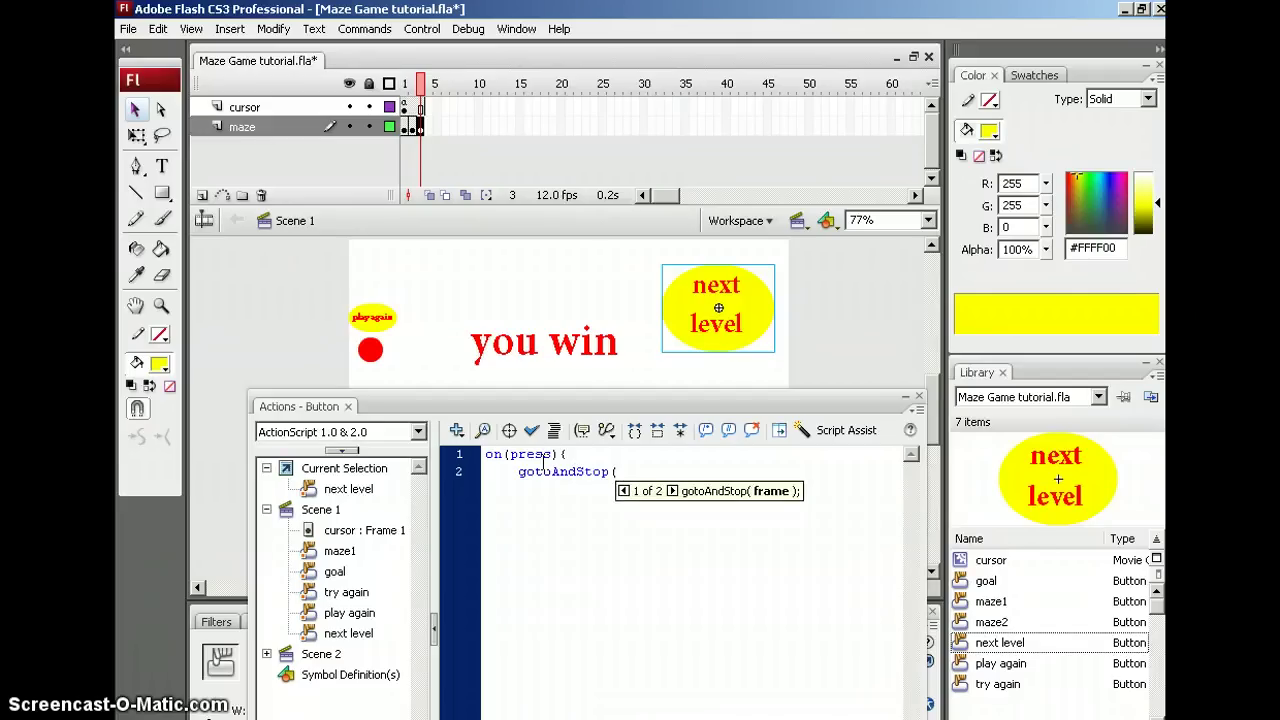
{"action": "type", "text": "\"Scene 2\","}
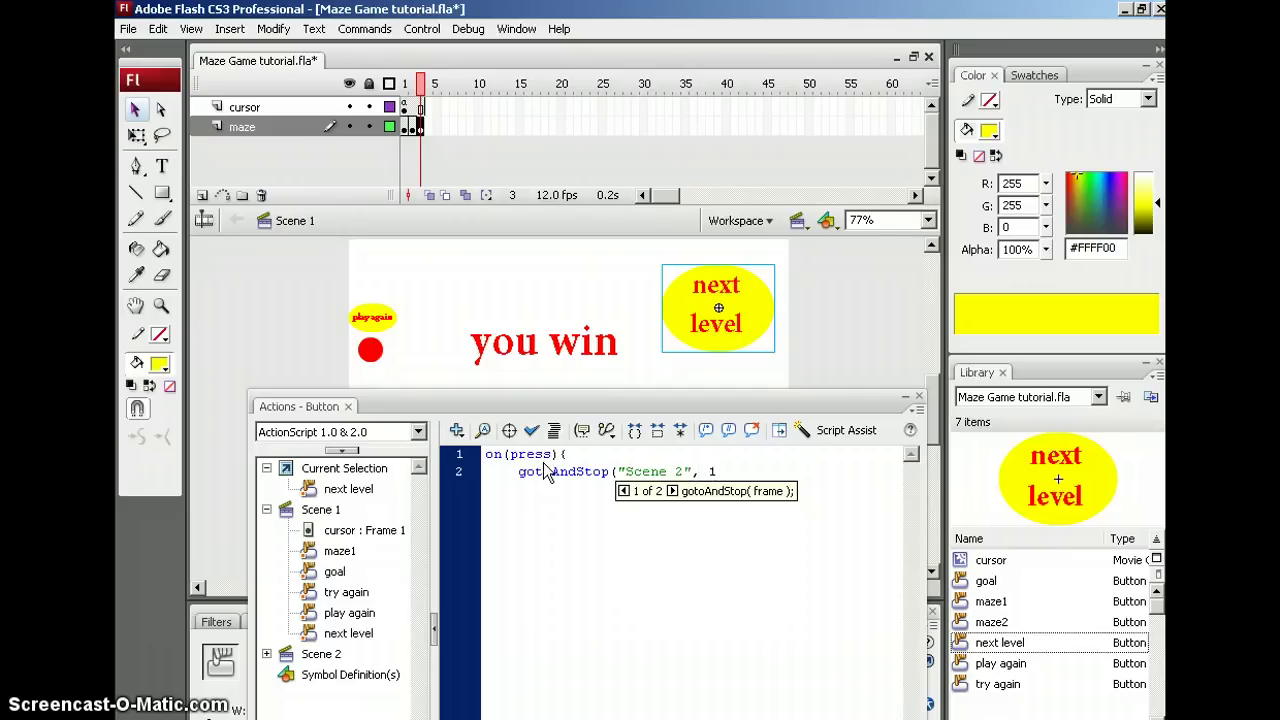
{"action": "type", "text": " 1);"}
{"action": "key", "text": "Return"}
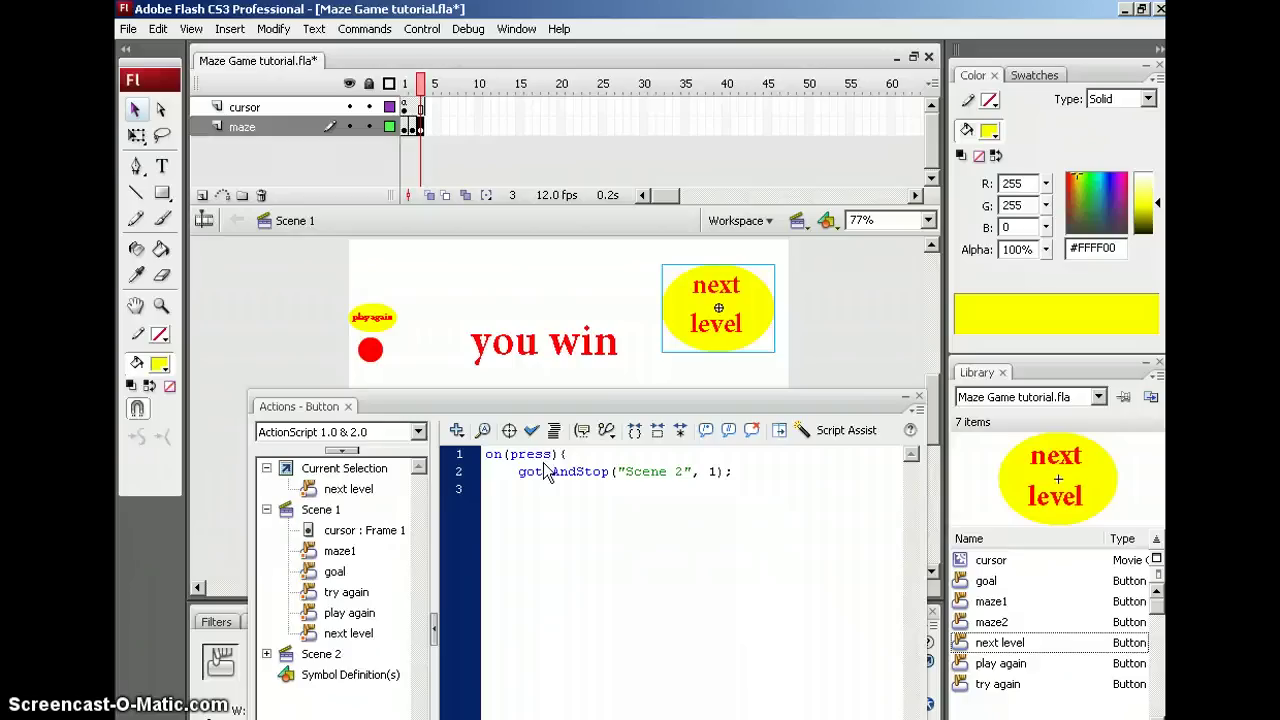
{"action": "left_click", "coordinate": [729, 472]}
{"action": "left_click", "coordinate": [530, 432]}
{"action": "left_click", "coordinate": [588, 652]}
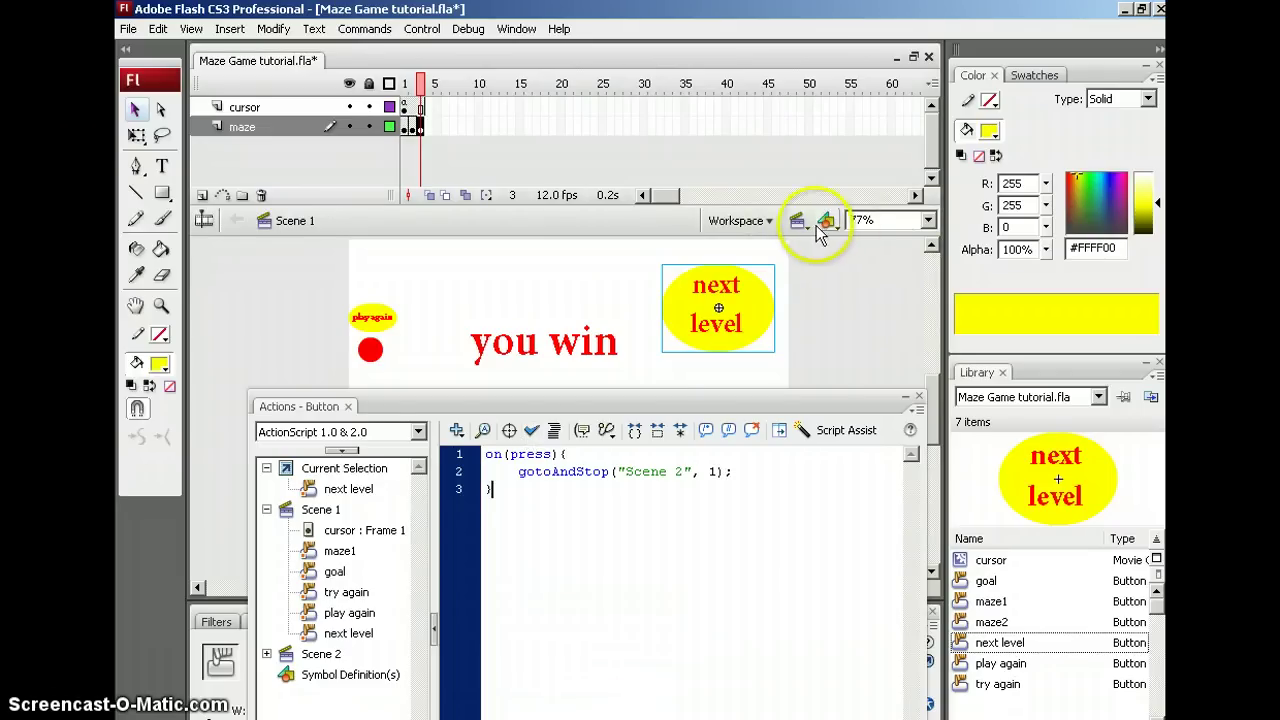
In Scene 2, insert stop(); above Mouse.hide() in the cursor layer's frame 1 script
{"action": "left_click", "coordinate": [826, 221]}
{"action": "left_click", "coordinate": [840, 262]}
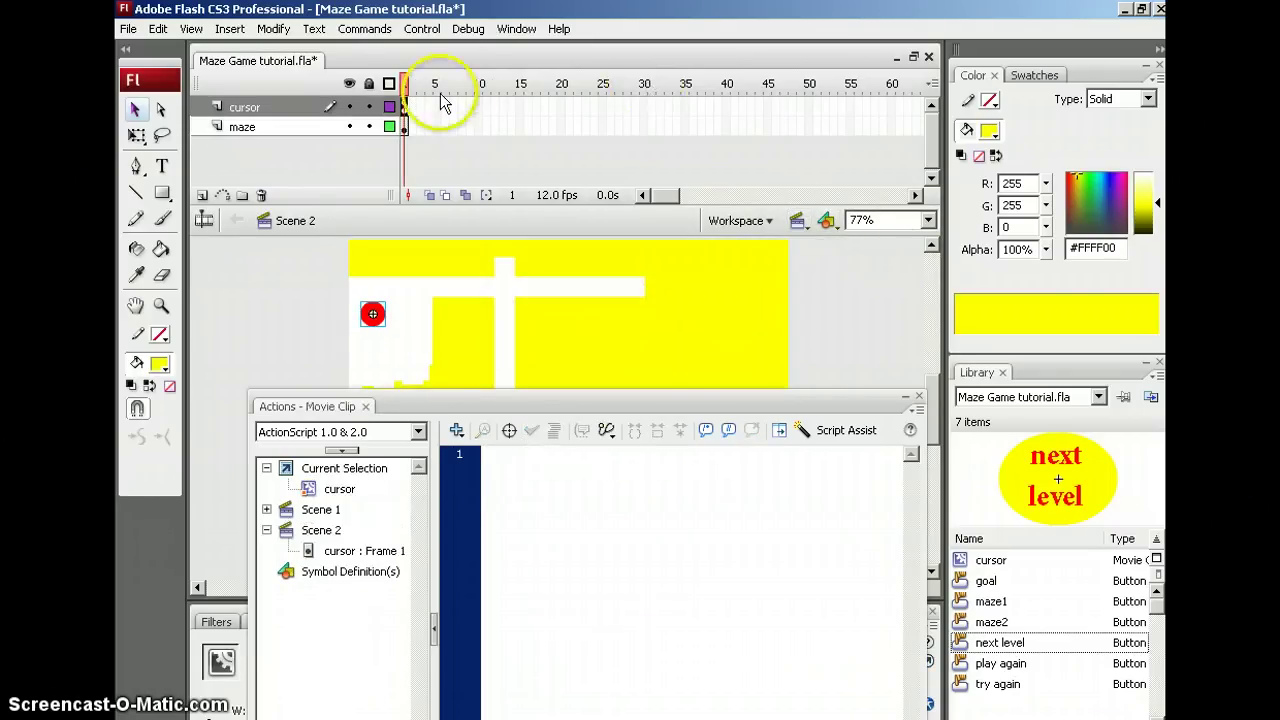
{"action": "left_click", "coordinate": [404, 107]}
{"action": "left_click", "coordinate": [492, 445]}
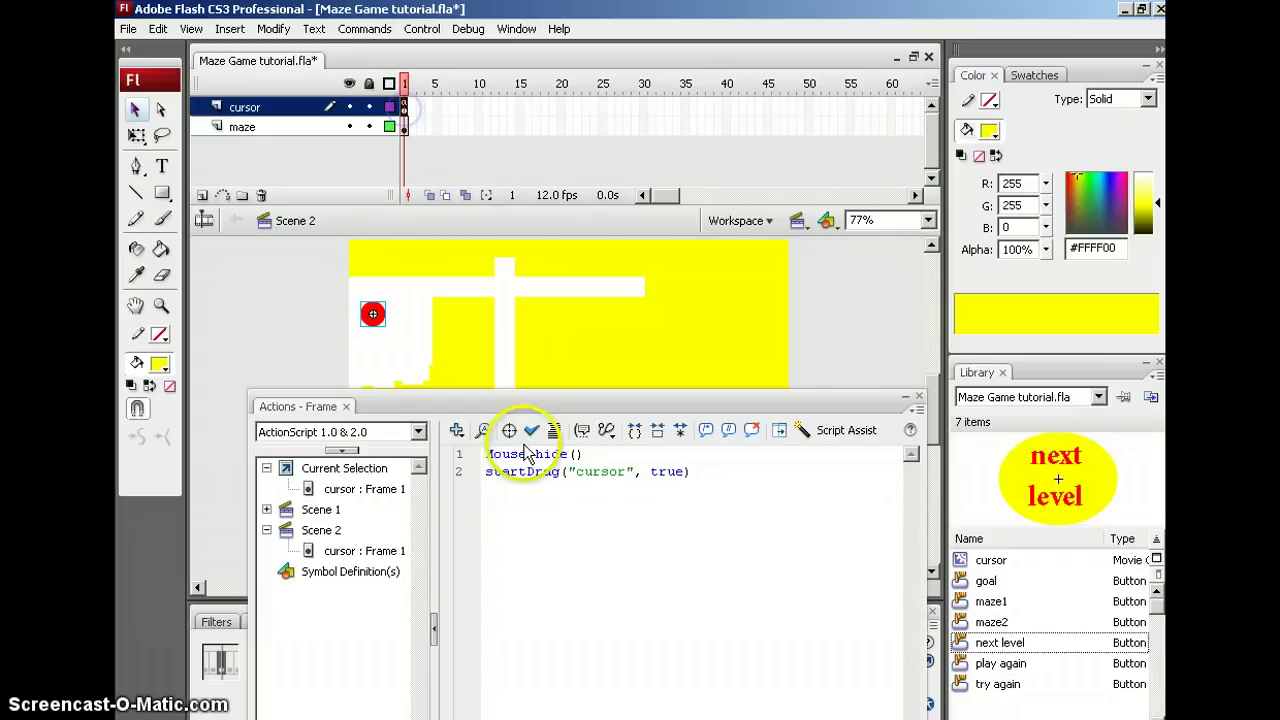
{"action": "left_click", "coordinate": [462, 452]}
{"action": "key", "text": "Return"}
{"action": "key", "text": "Return"}
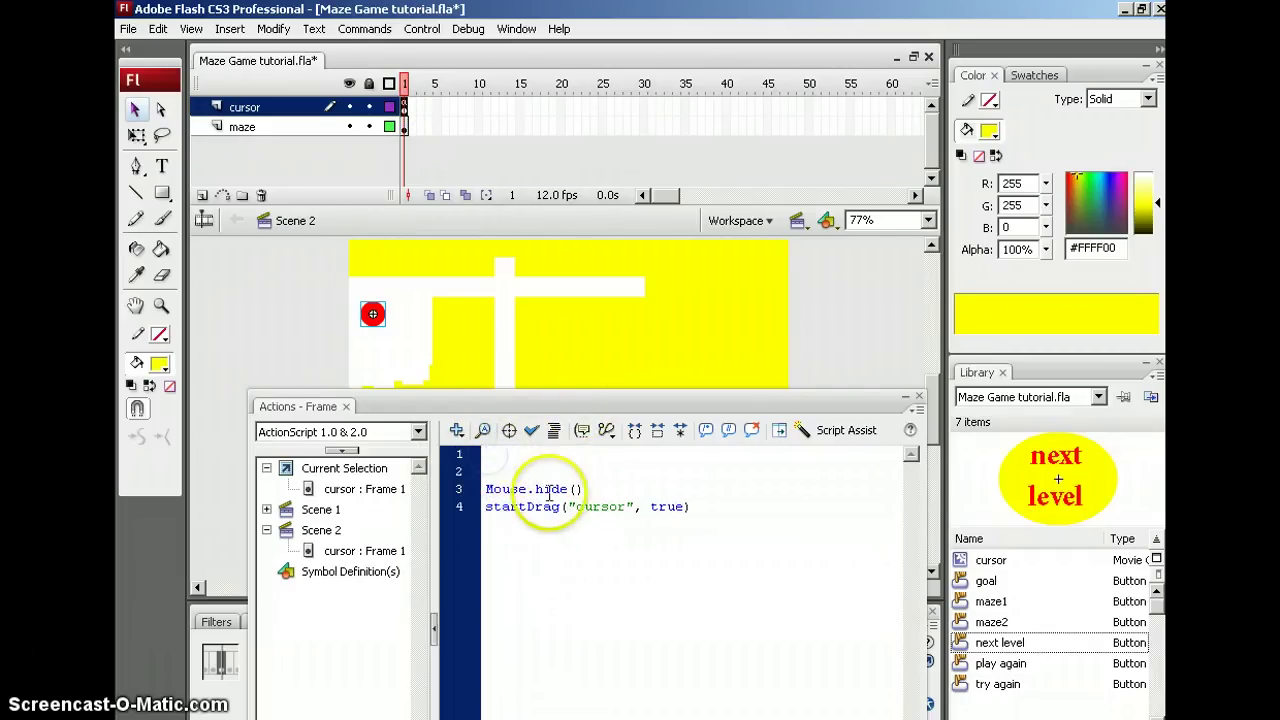
{"action": "type", "text": "stop("}
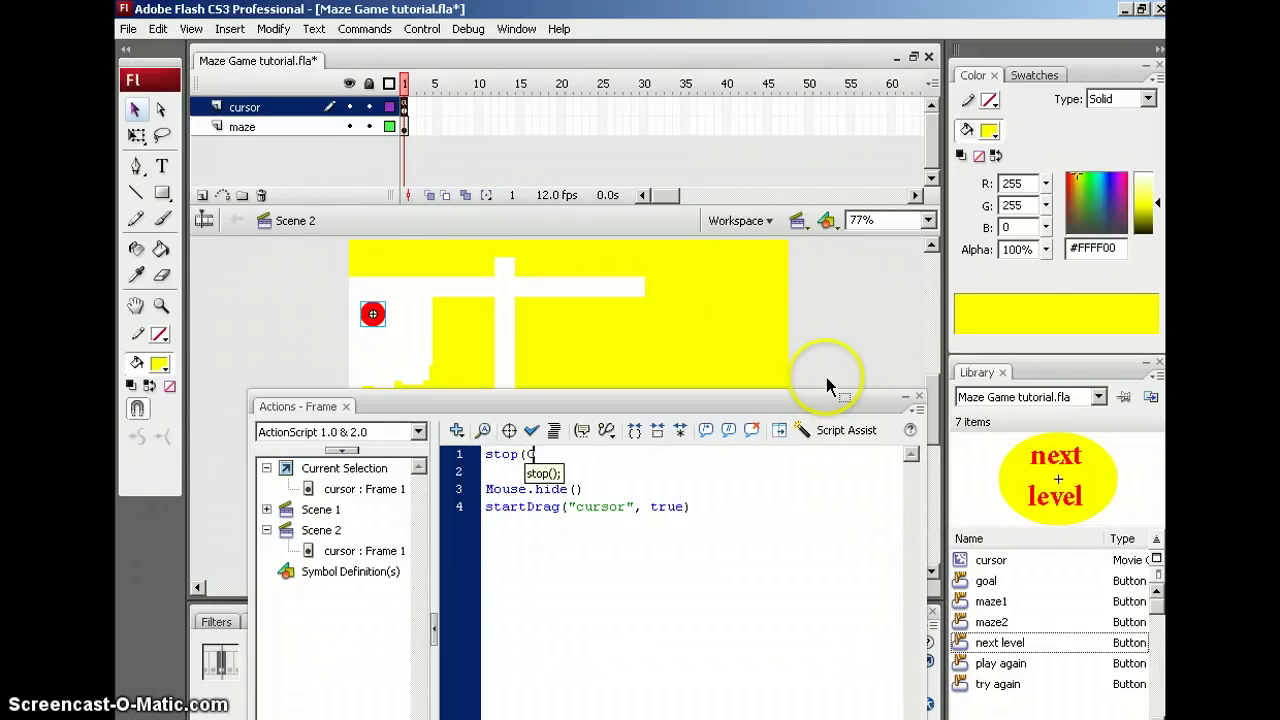
{"action": "type", "text": ");"}
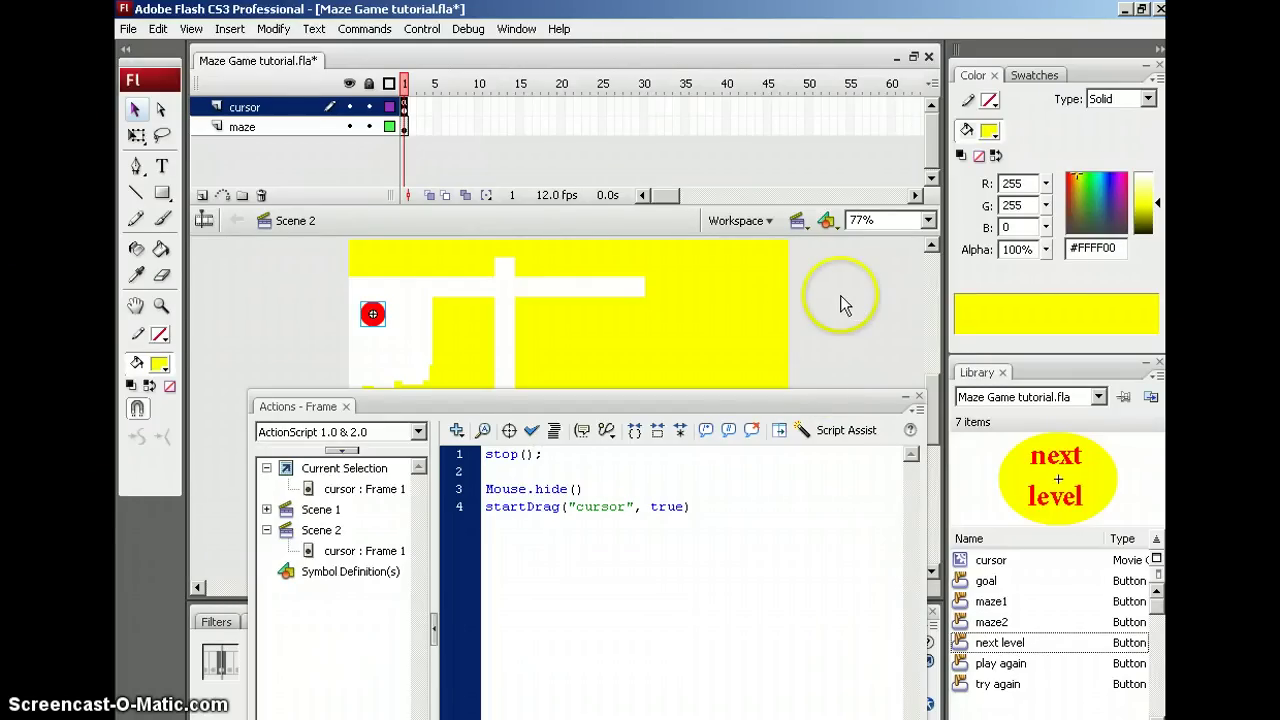
{"action": "key", "text": "ctrl+Return"}
{"action": "left_click", "coordinate": [392, 302]}
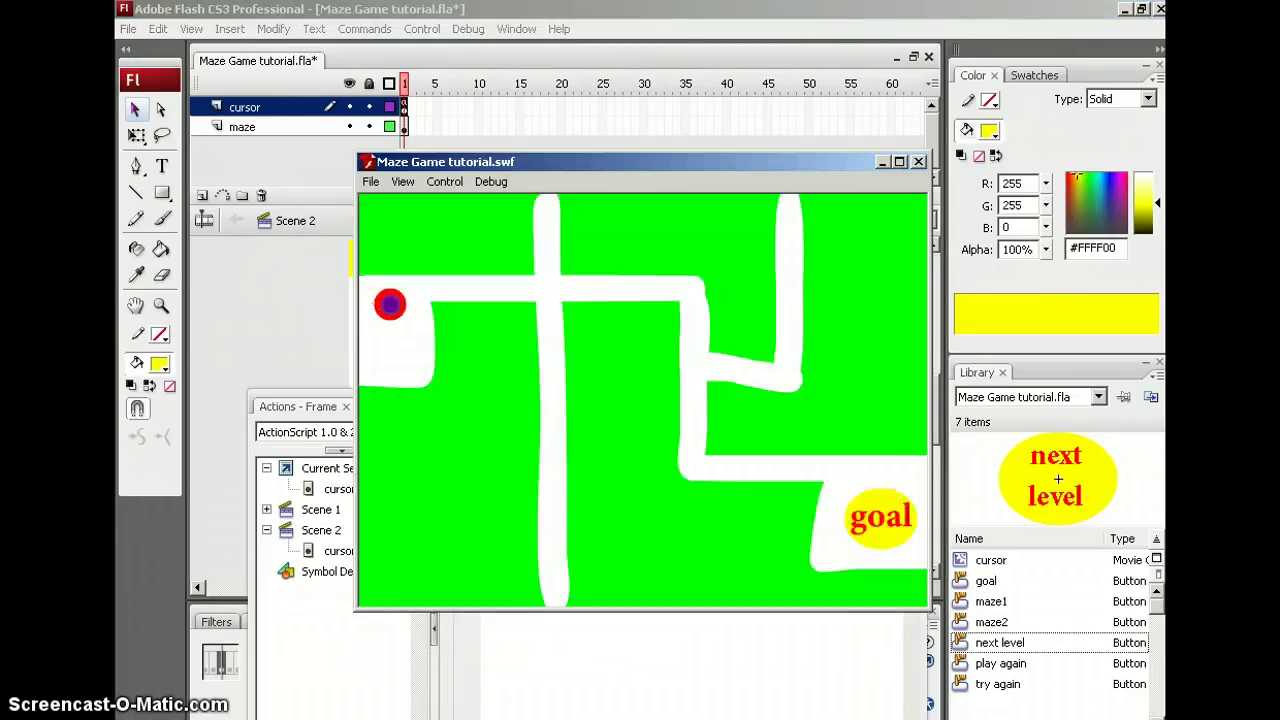
{"action": "left_click", "coordinate": [385, 289]}
{"action": "left_click", "coordinate": [595, 292]}
{"action": "left_click", "coordinate": [703, 289]}
{"action": "left_click", "coordinate": [432, 314]}
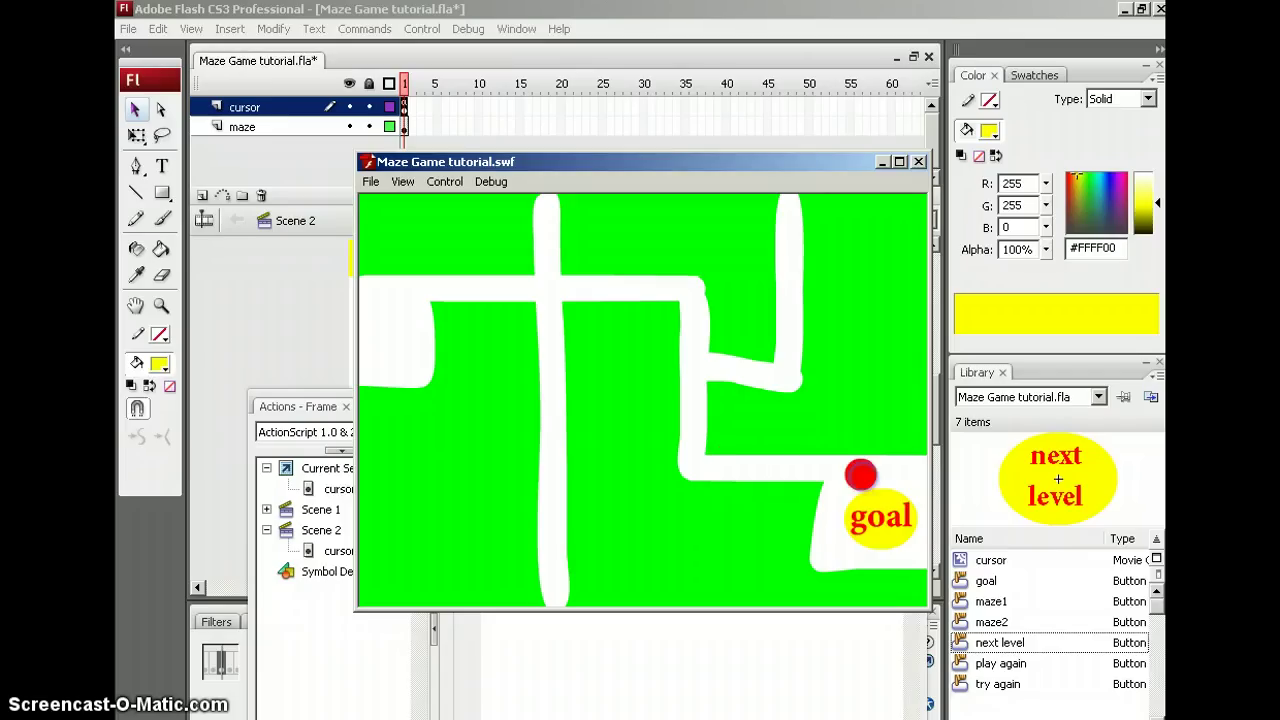
{"action": "left_click", "coordinate": [871, 508]}
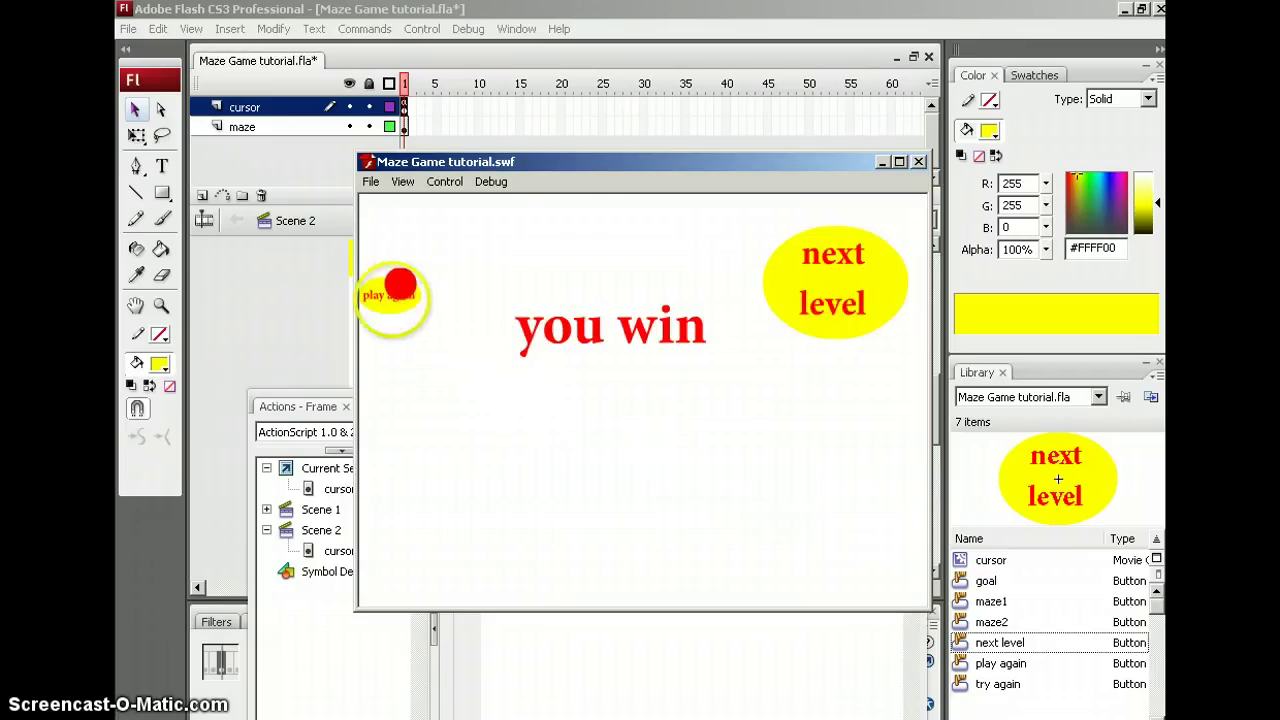
{"action": "left_click", "coordinate": [390, 300]}
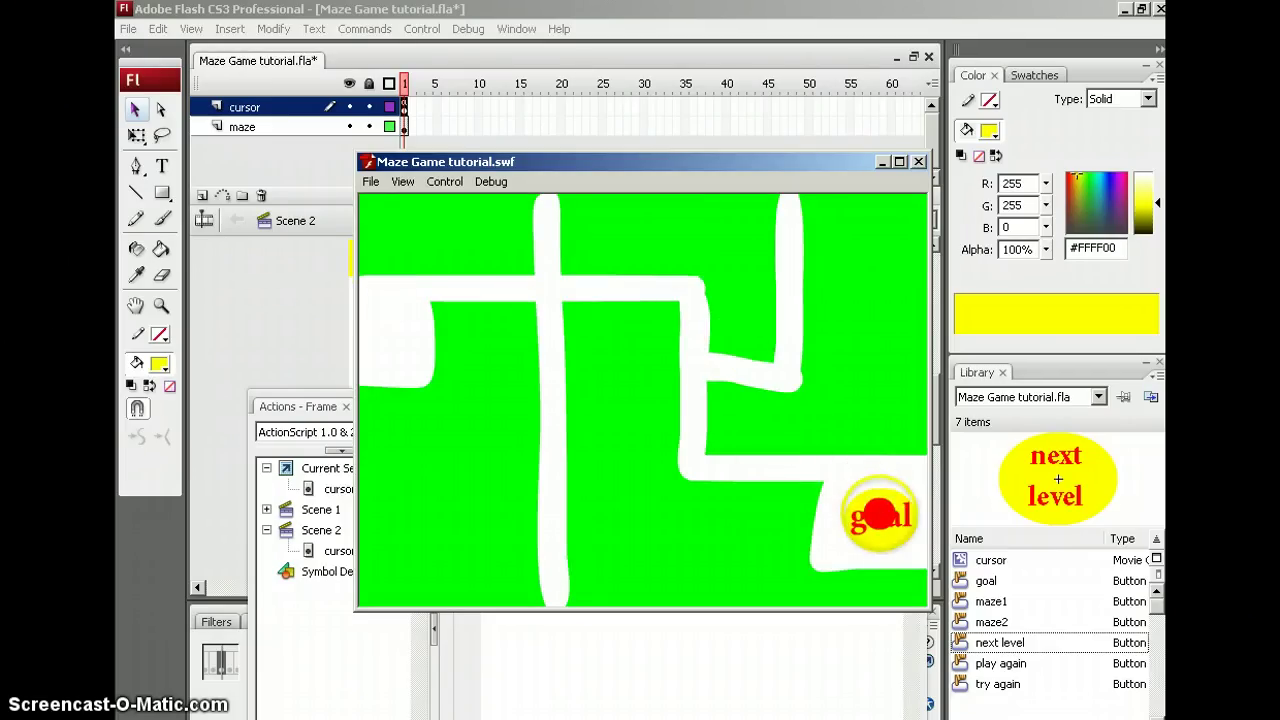
{"action": "mouse_move", "coordinate": [880, 515]}
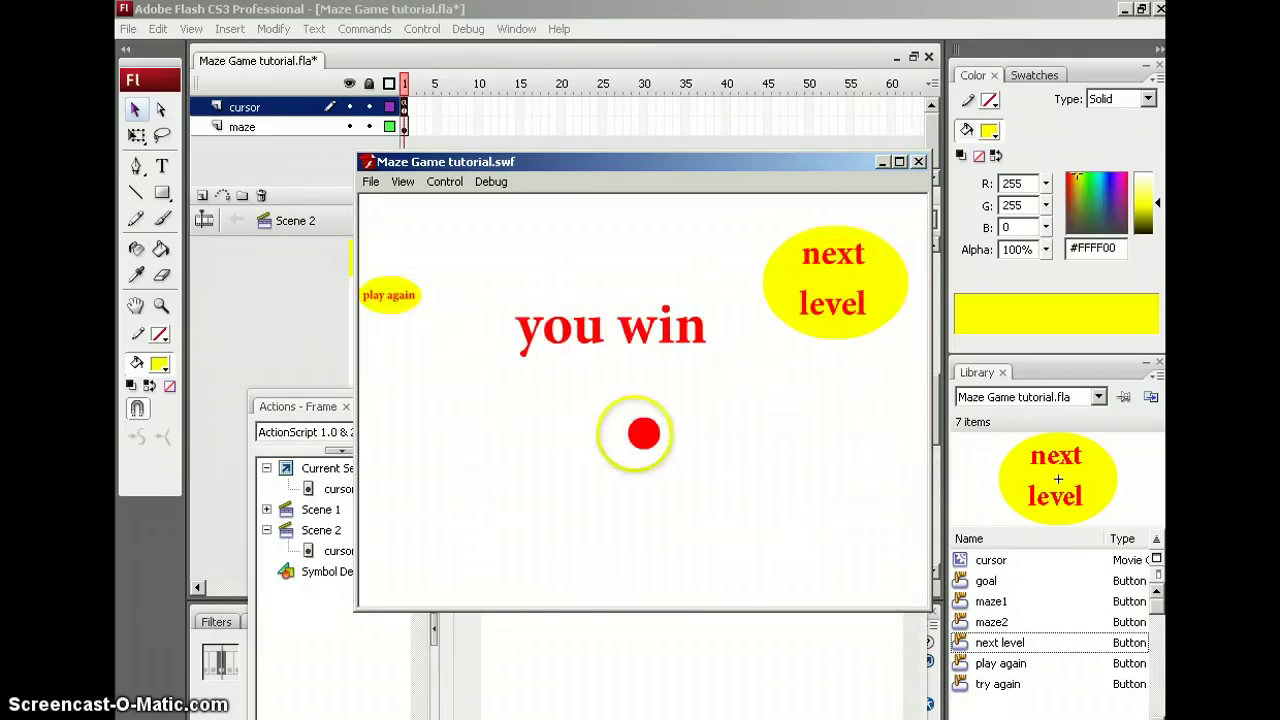
{"action": "left_click", "coordinate": [835, 279]}
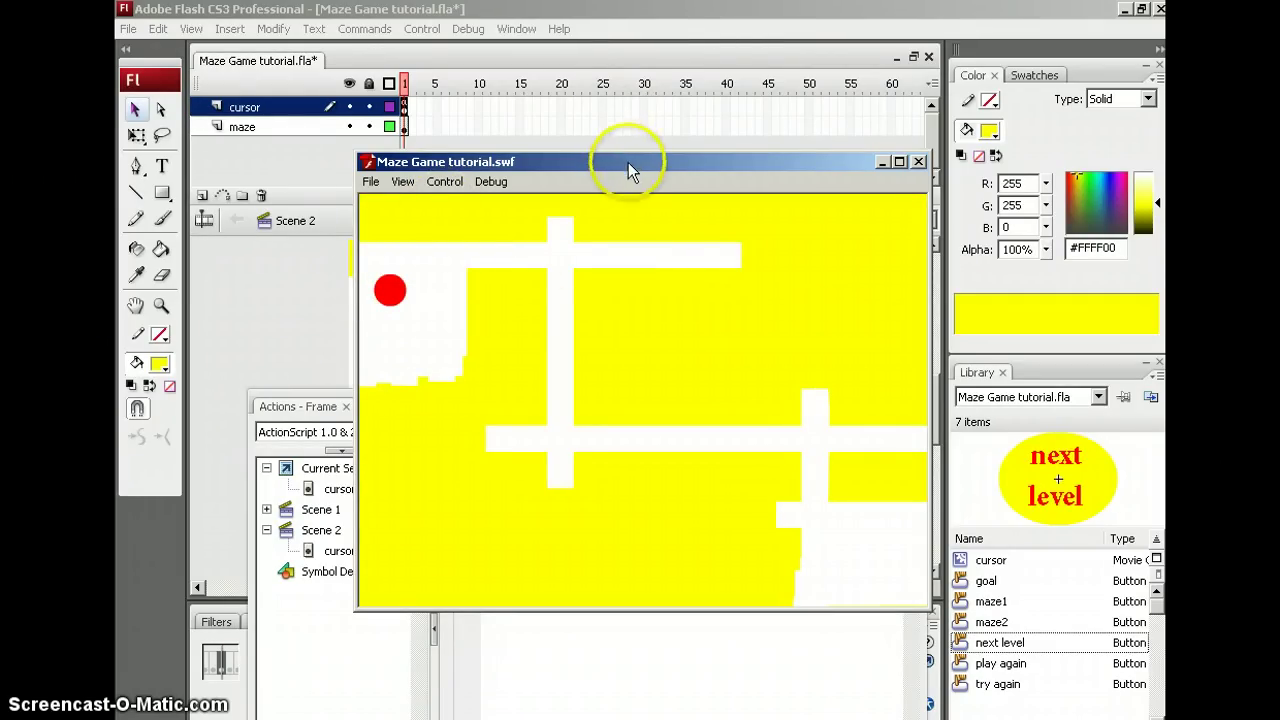
{"action": "left_click_drag", "start_coordinate": [628, 162], "coordinate": [599, 143]}
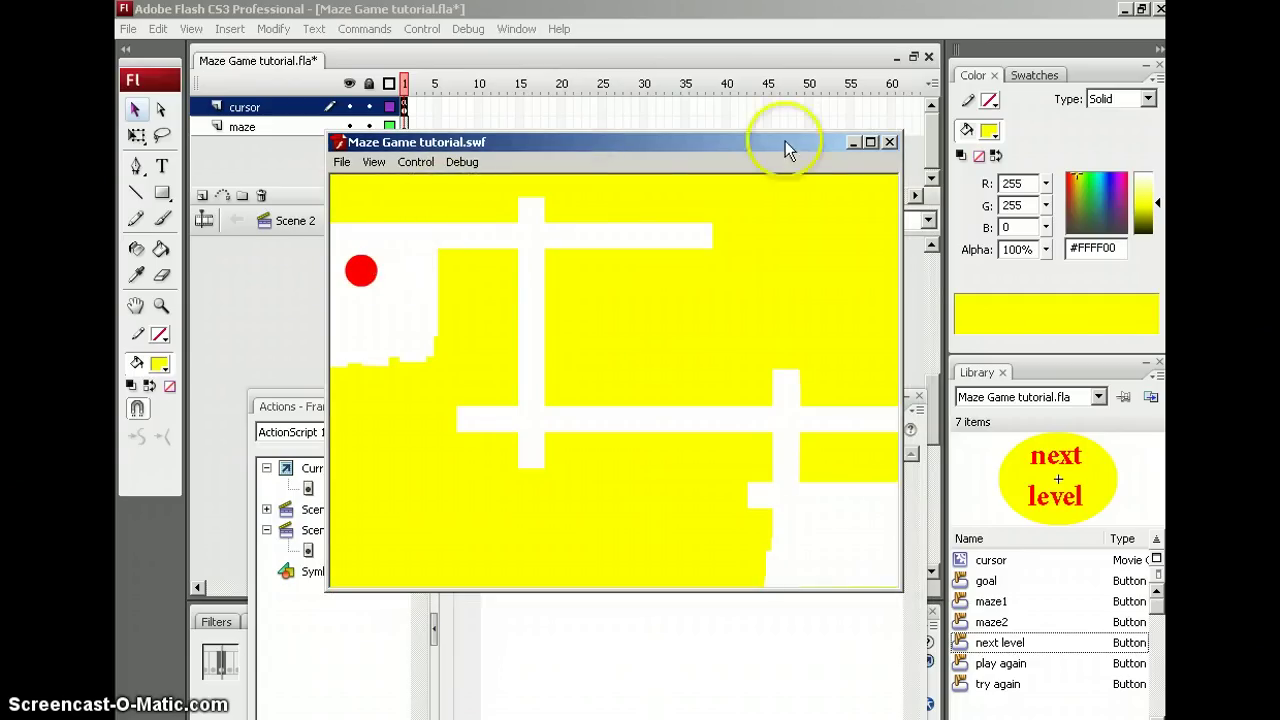
{"action": "left_click", "coordinate": [888, 143]}
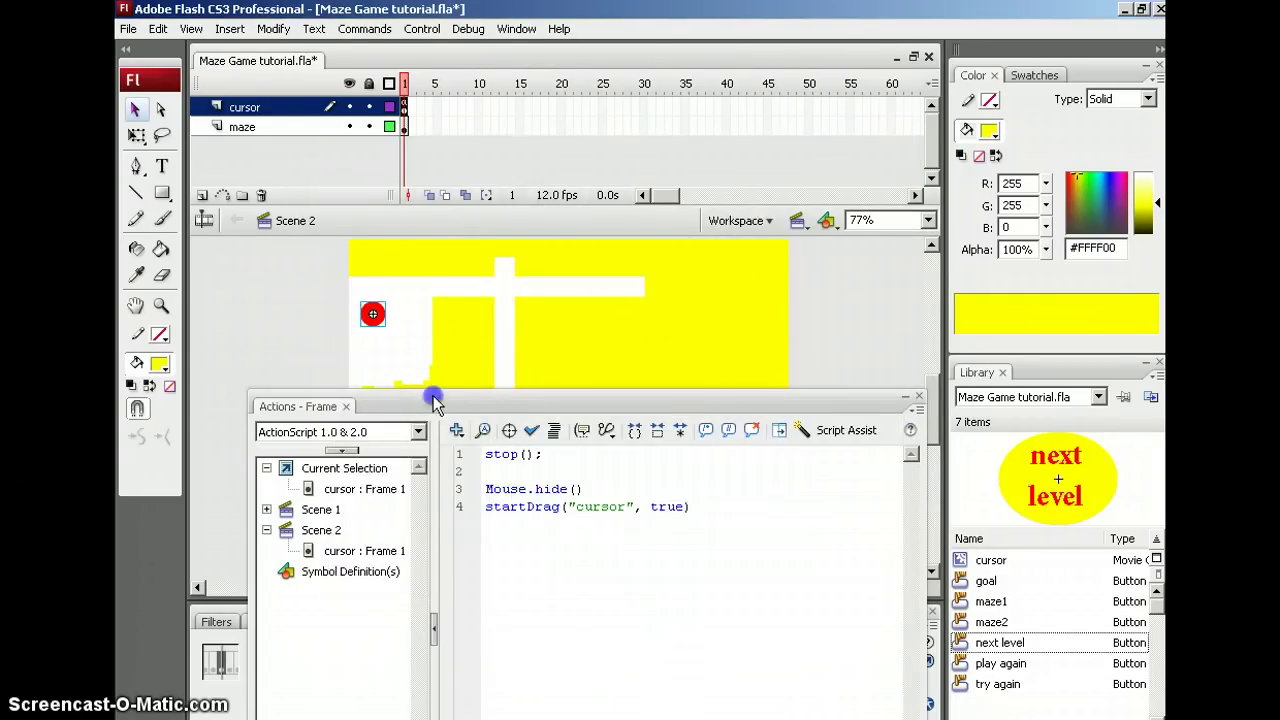
Dock the Actions panel and confirm the red cursor clip's instance name is cursor
{"action": "left_click_drag", "start_coordinate": [600, 406], "coordinate": [651, 600]}
{"action": "left_click", "coordinate": [370, 316]}
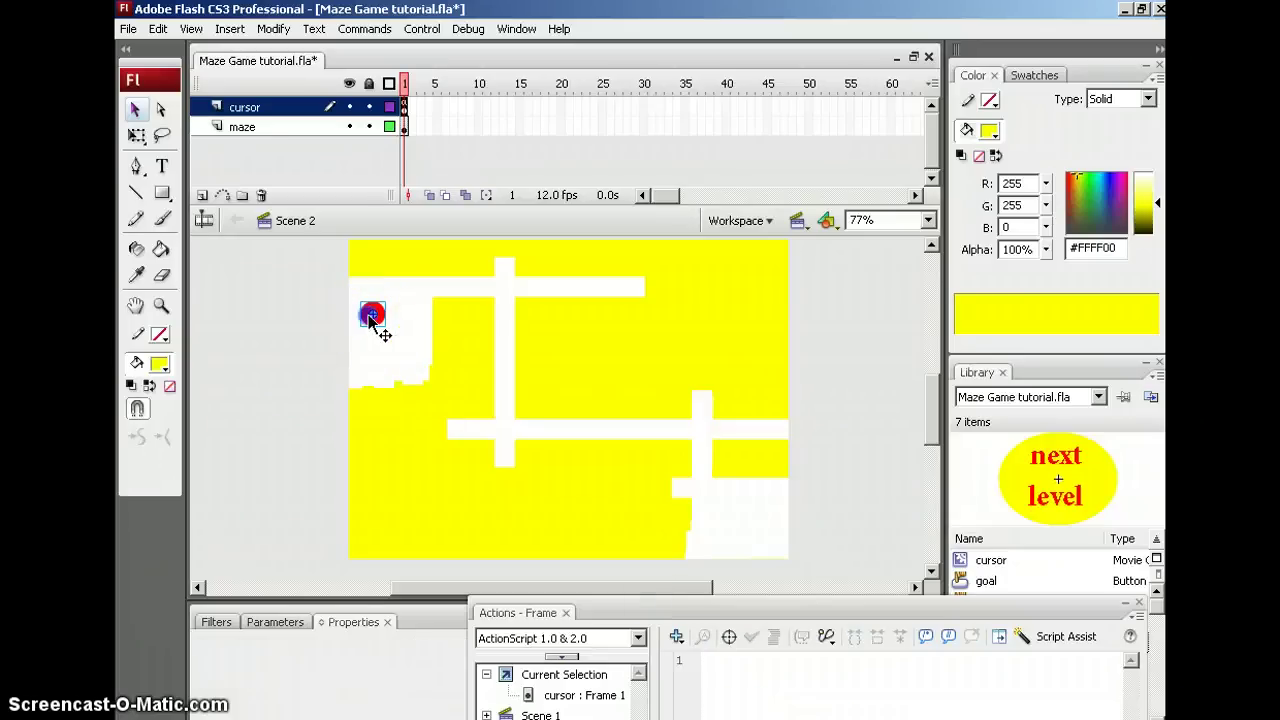
{"action": "left_click", "coordinate": [290, 675]}
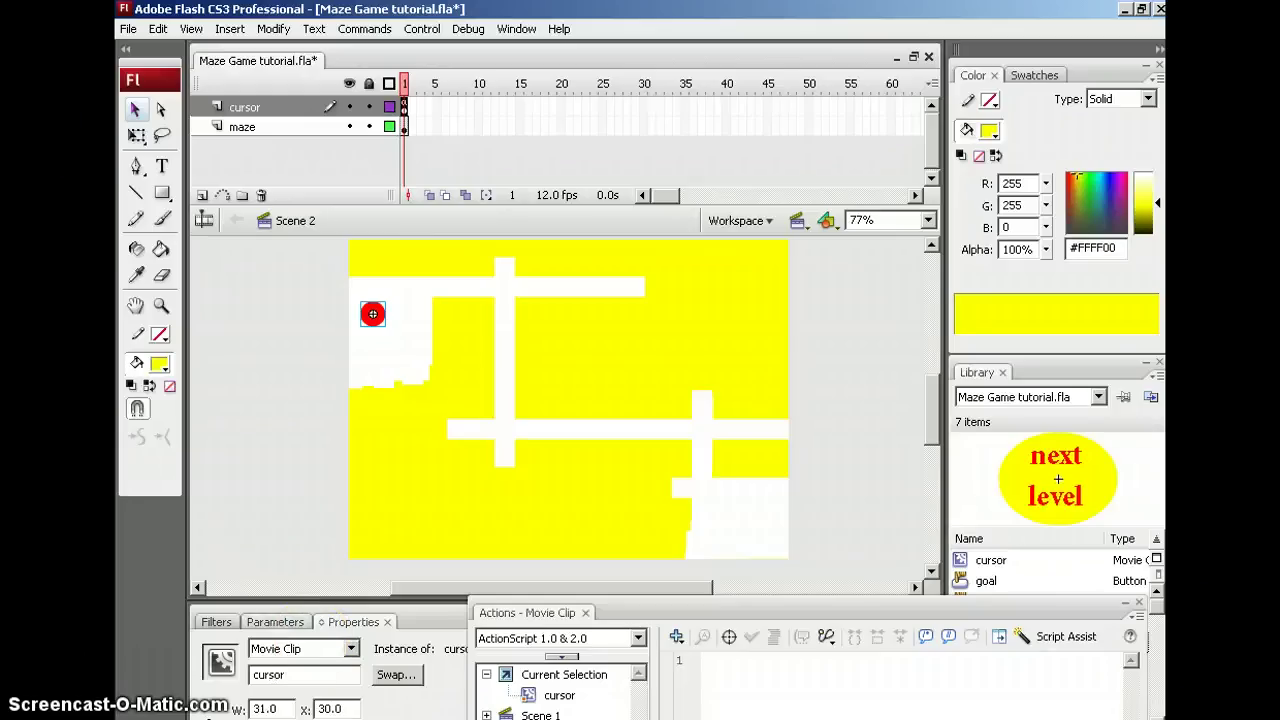
{"action": "left_click", "coordinate": [325, 676]}
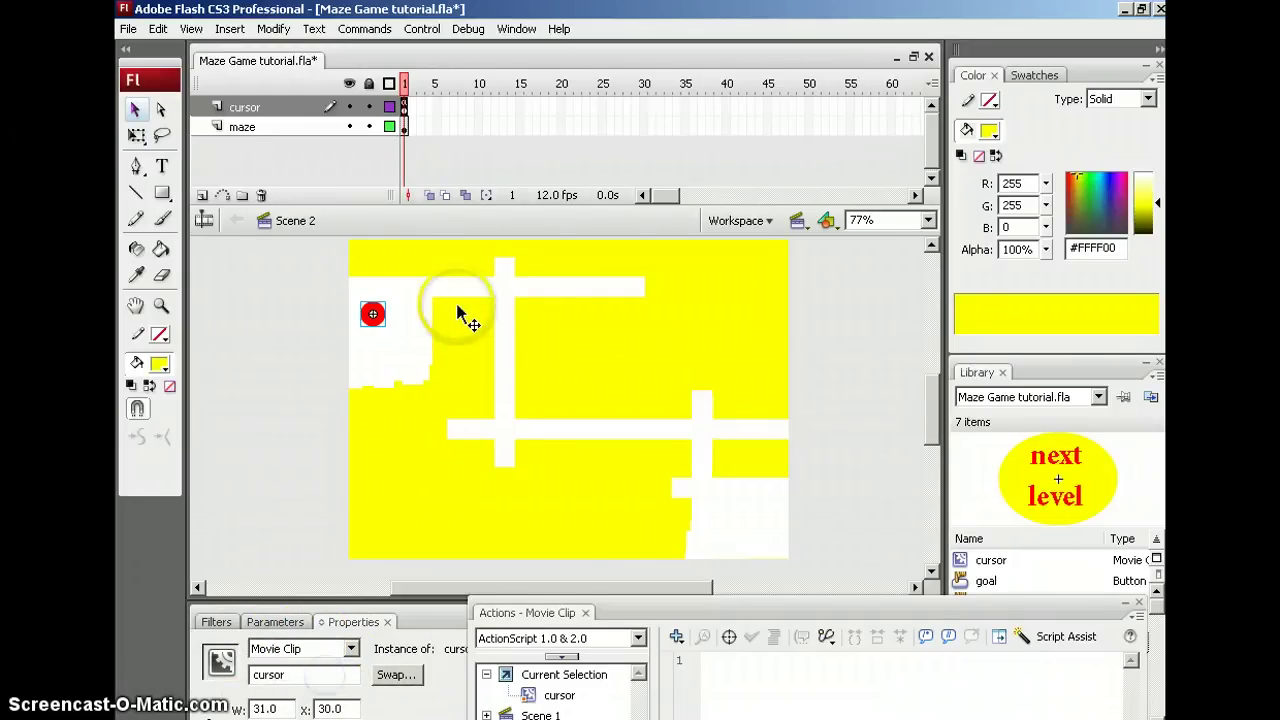
{"action": "left_click", "coordinate": [386, 358]}
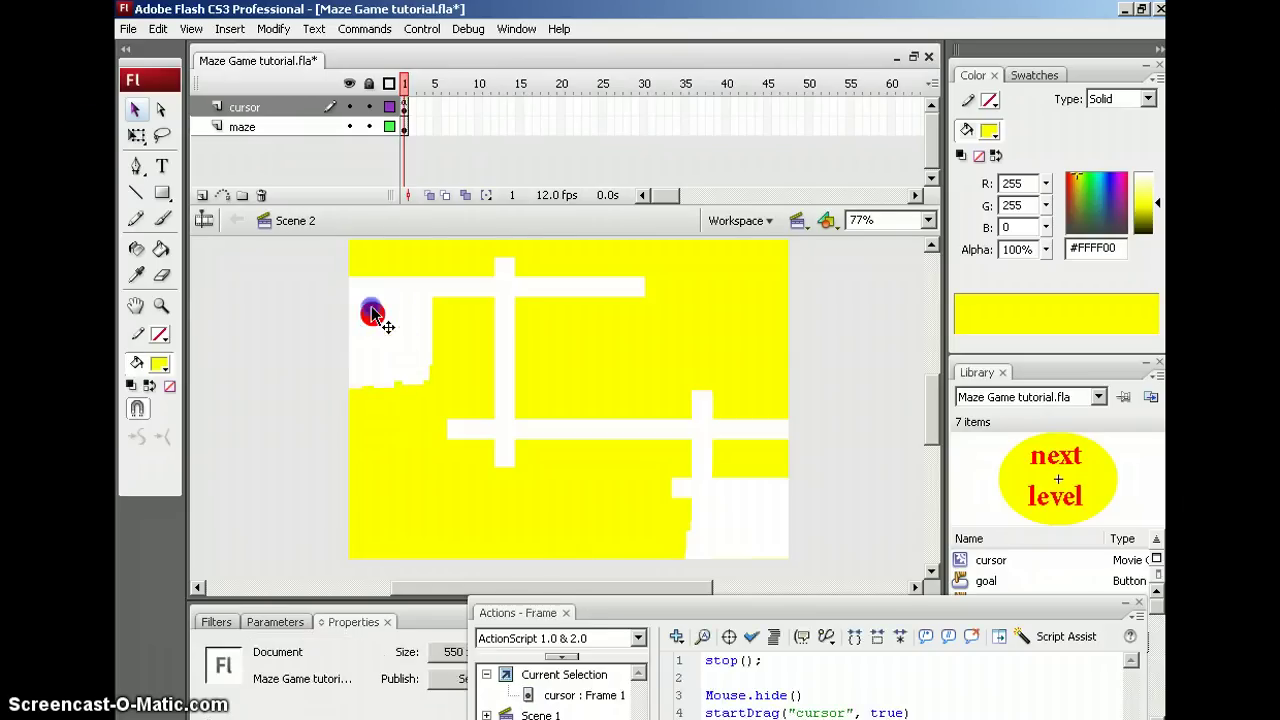
{"action": "left_click", "coordinate": [375, 316]}
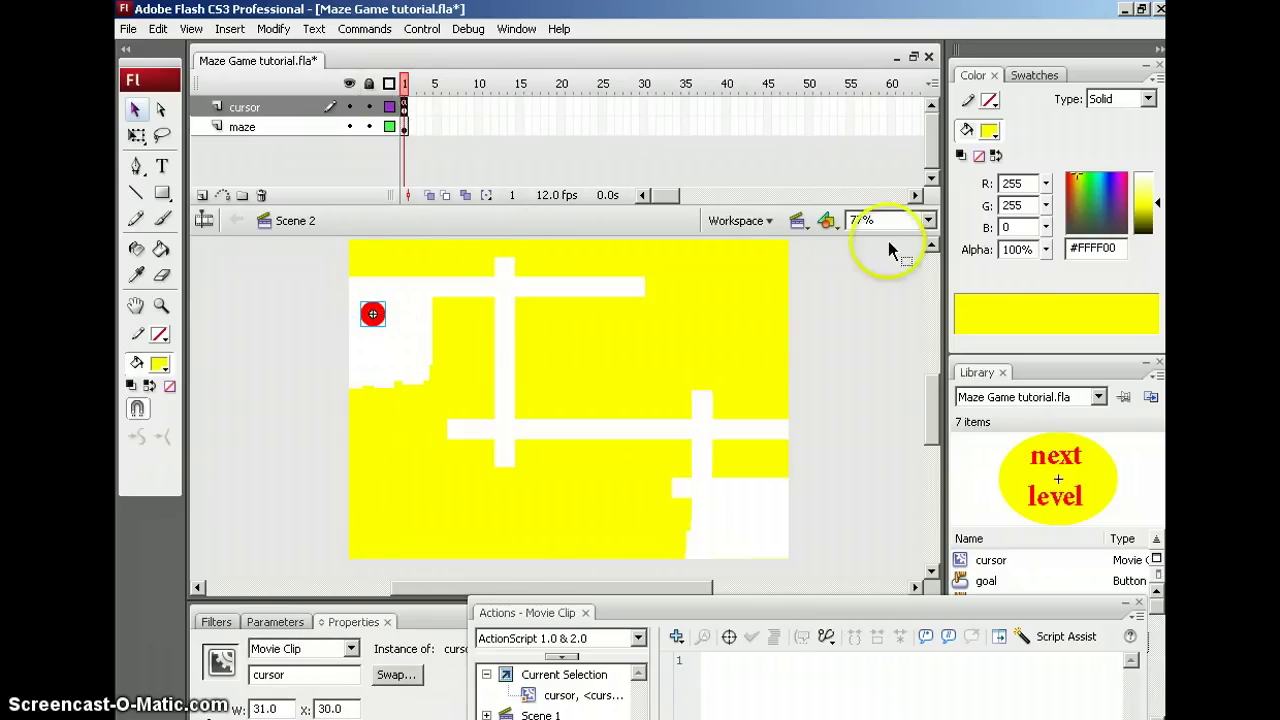
Switch to Scene 1 and select its cursor clip on the win screen
{"action": "left_click", "coordinate": [797, 222]}
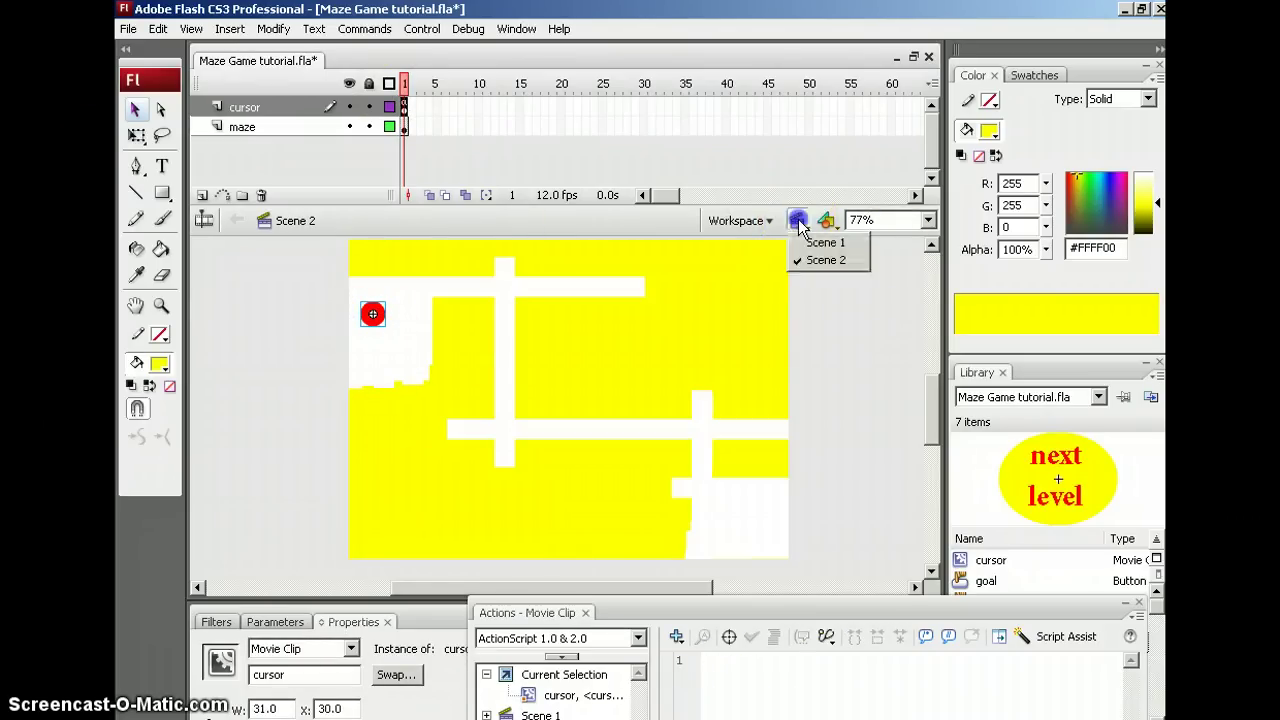
{"action": "left_click", "coordinate": [818, 240]}
{"action": "left_click", "coordinate": [370, 352]}
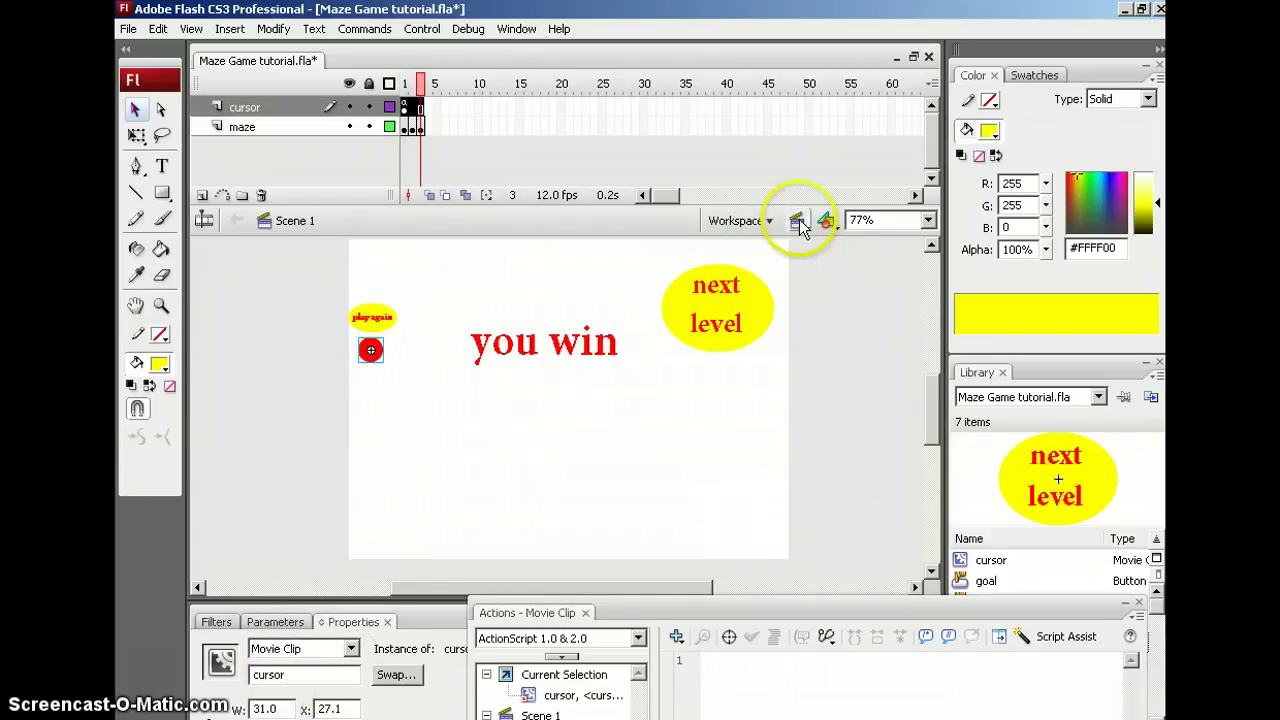
Test the movie by losing, retrying, winning, and advancing to the yellow level 2 maze
{"action": "key", "text": "ctrl+Return"}
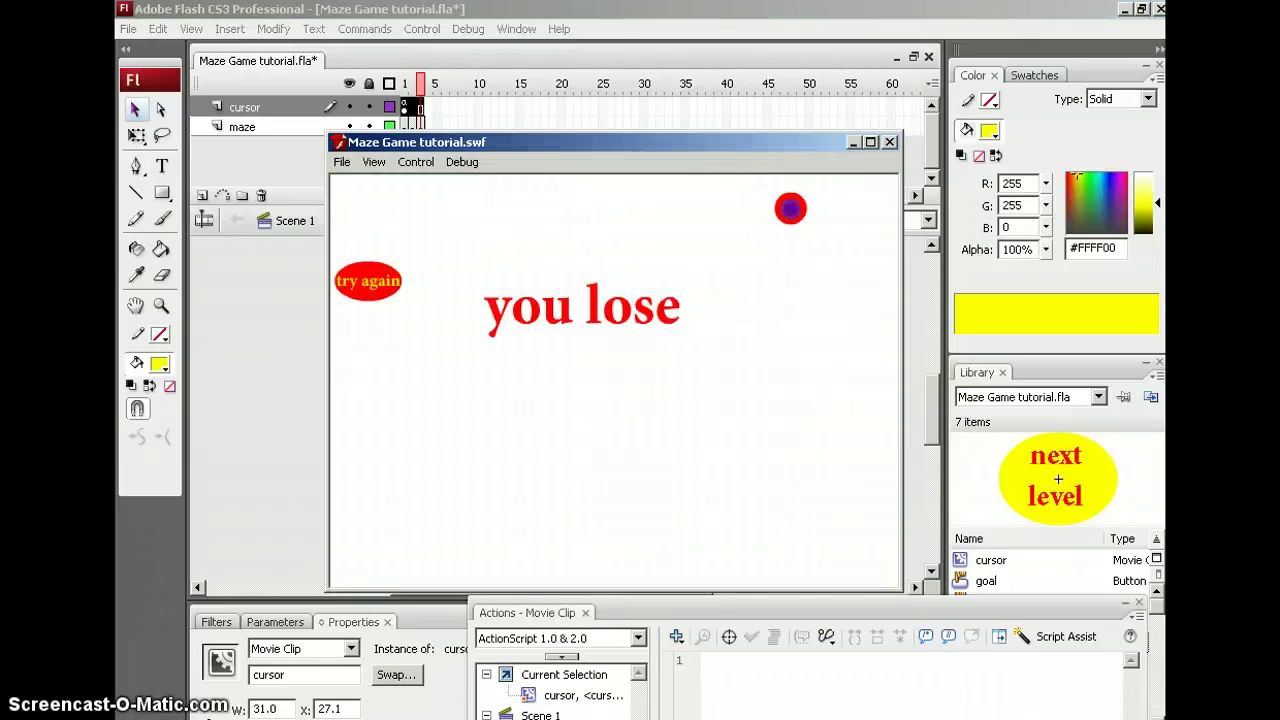
{"action": "left_click", "coordinate": [356, 284]}
{"action": "left_click", "coordinate": [860, 492]}
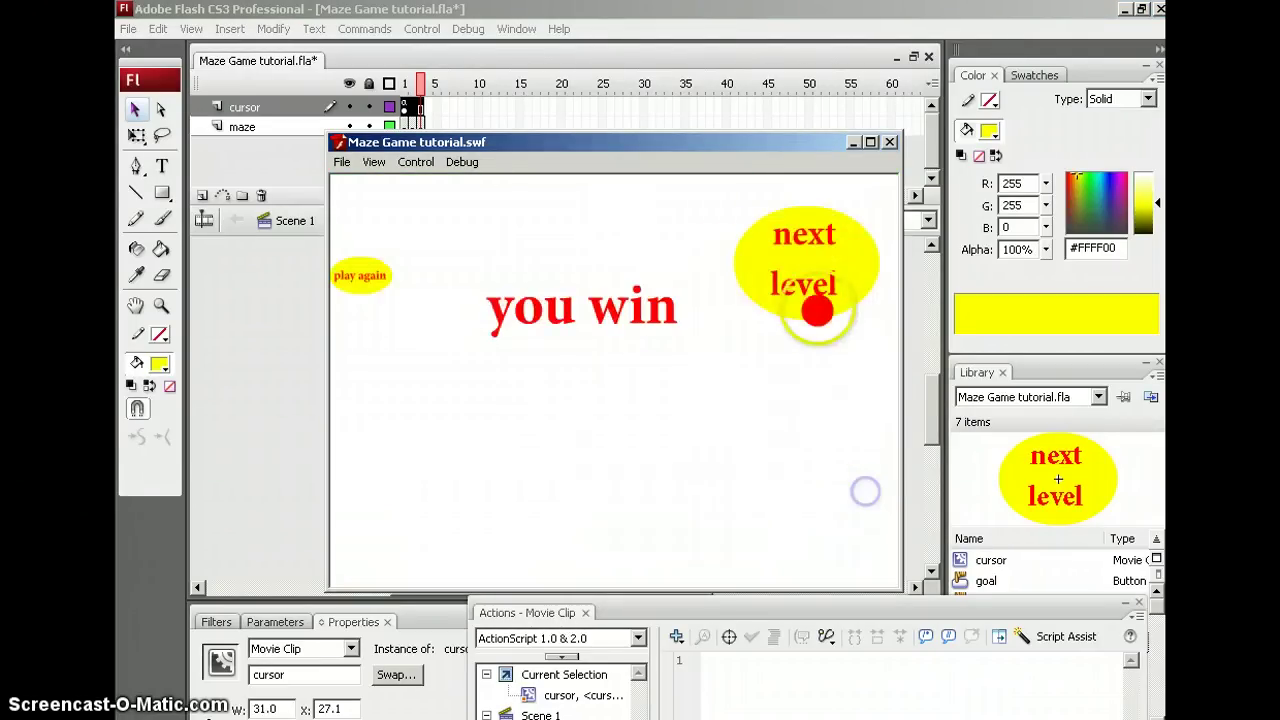
{"action": "left_click", "coordinate": [805, 290]}
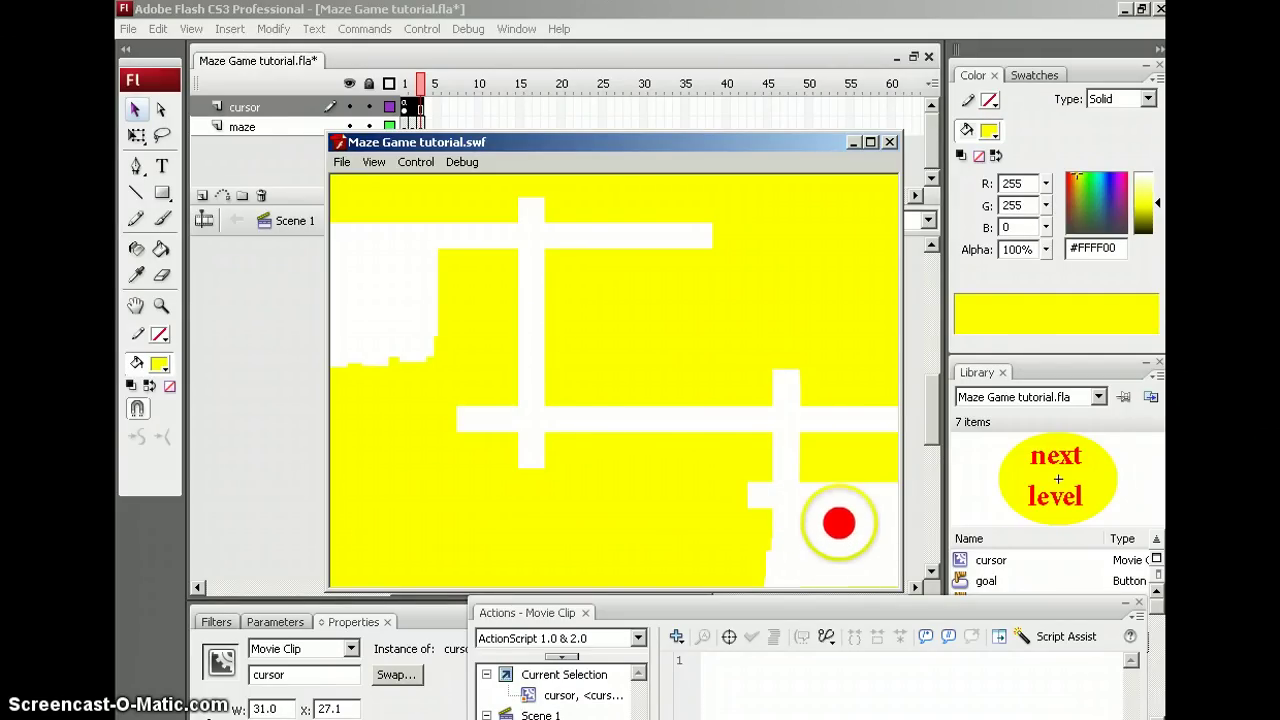
{"action": "left_click_drag", "start_coordinate": [612, 151], "coordinate": [592, 367]}
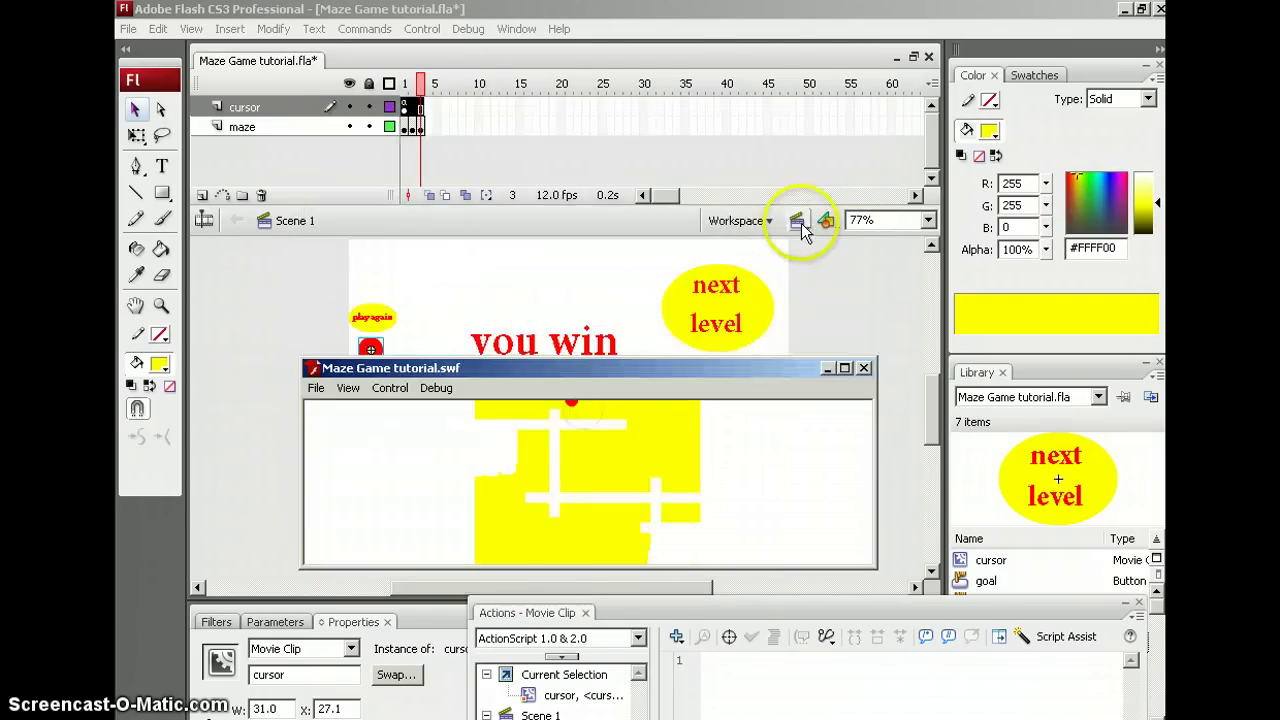
Look over Scene 1's 'you lose' and 'you win' frames, then return to Scene 2's yellow maze
{"action": "left_click", "coordinate": [801, 223]}
{"action": "left_click", "coordinate": [816, 242]}
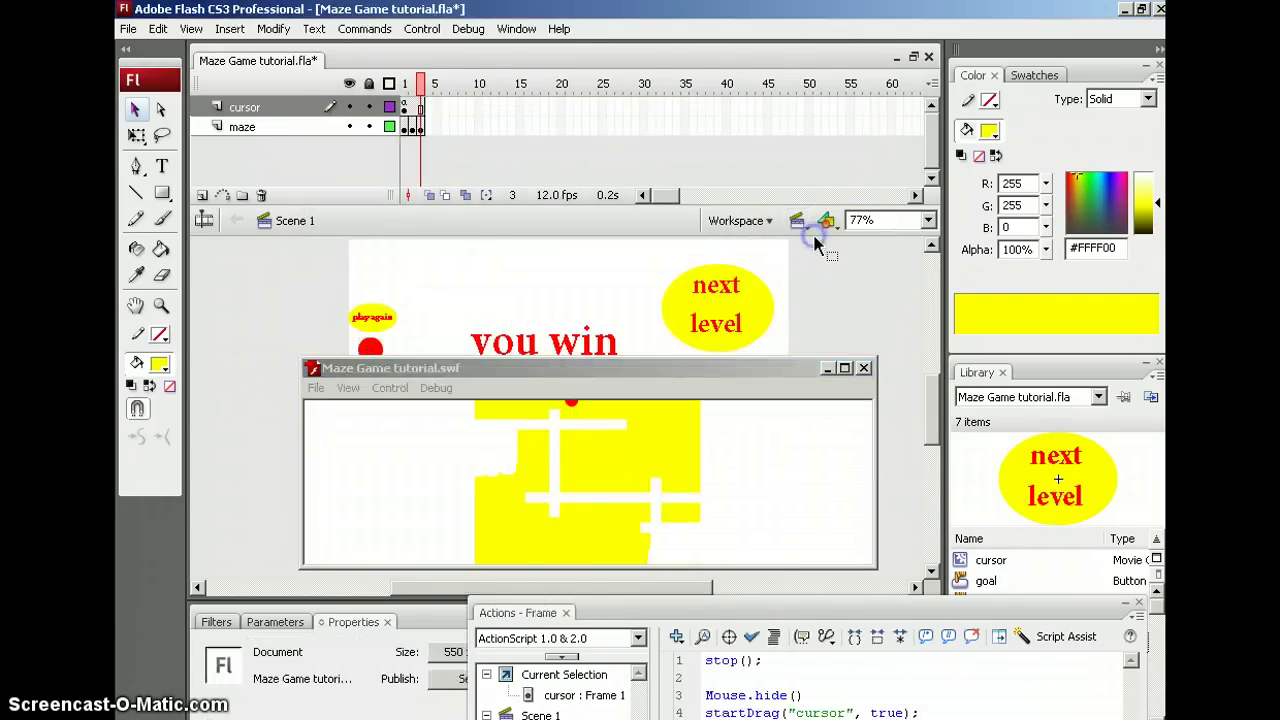
{"action": "left_click", "coordinate": [412, 127]}
{"action": "left_click", "coordinate": [432, 578]}
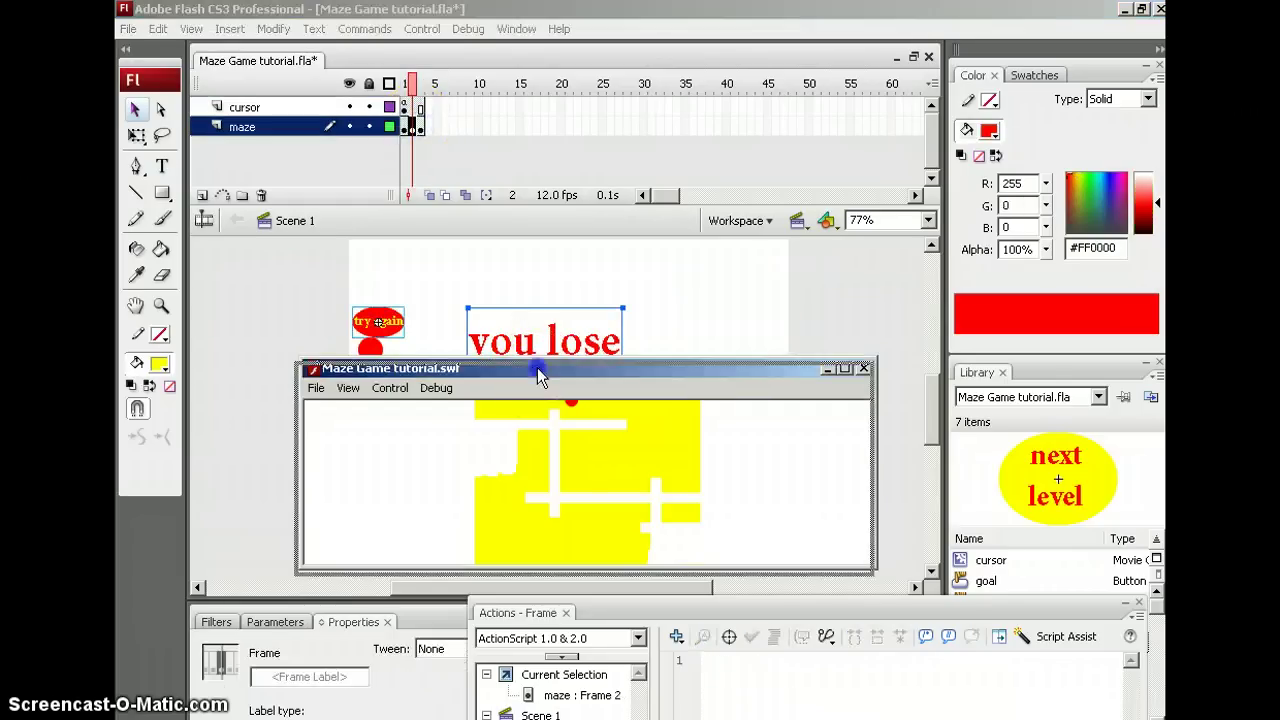
{"action": "left_click_drag", "start_coordinate": [432, 578], "coordinate": [432, 578]}
{"action": "left_click", "coordinate": [421, 127]}
{"action": "left_click", "coordinate": [530, 315]}
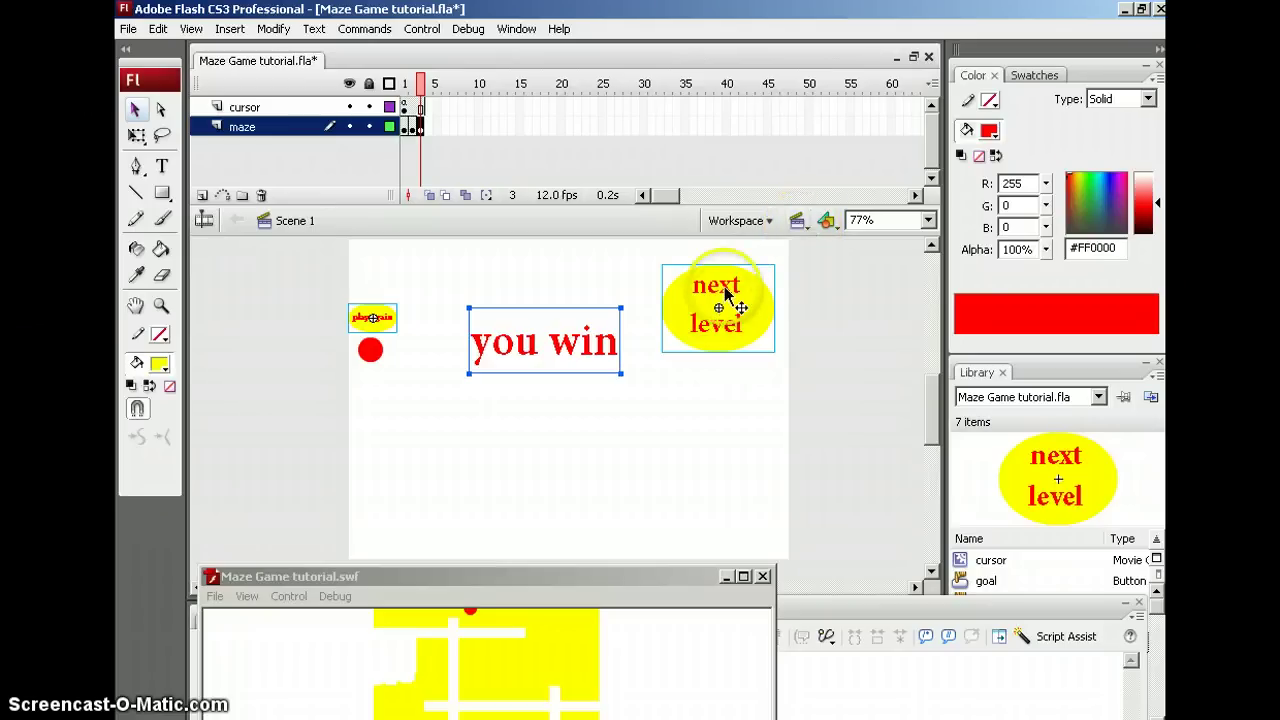
{"action": "left_click", "coordinate": [799, 226]}
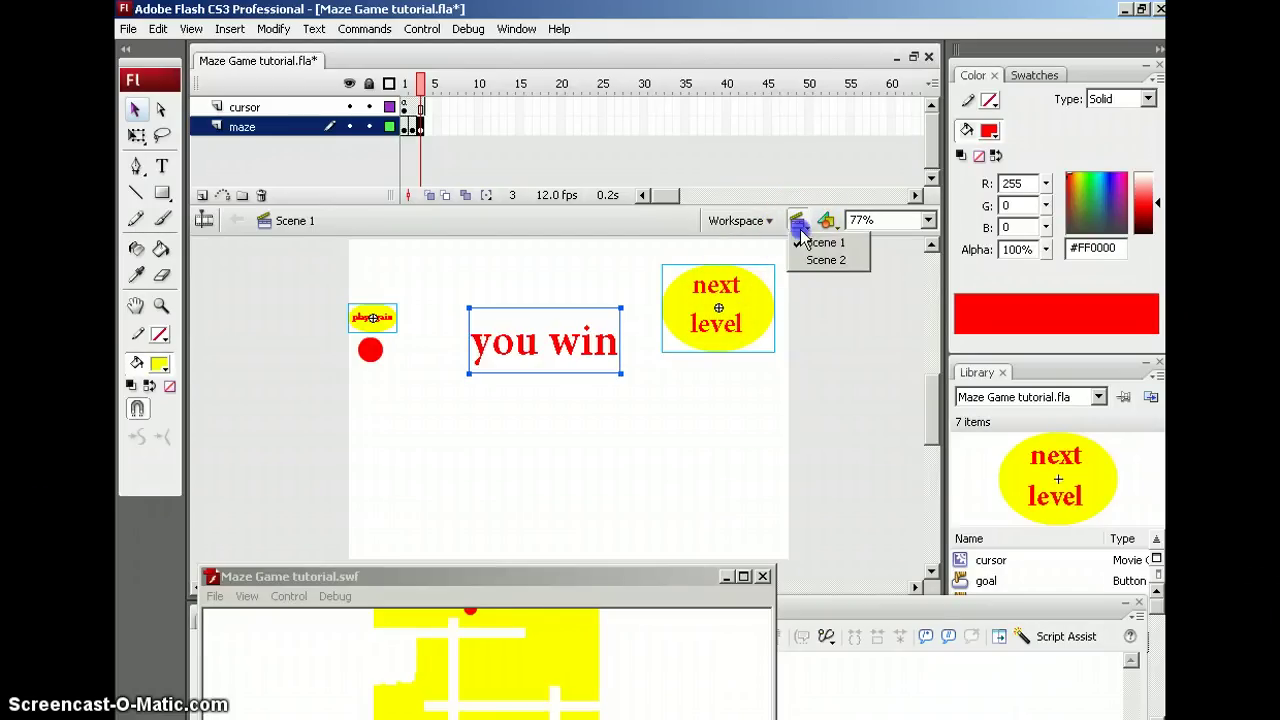
{"action": "left_click", "coordinate": [826, 260]}
Add a second frame to Scene 2 and clear the cursor layer's keyframe at frame 2
{"action": "left_click", "coordinate": [404, 107]}
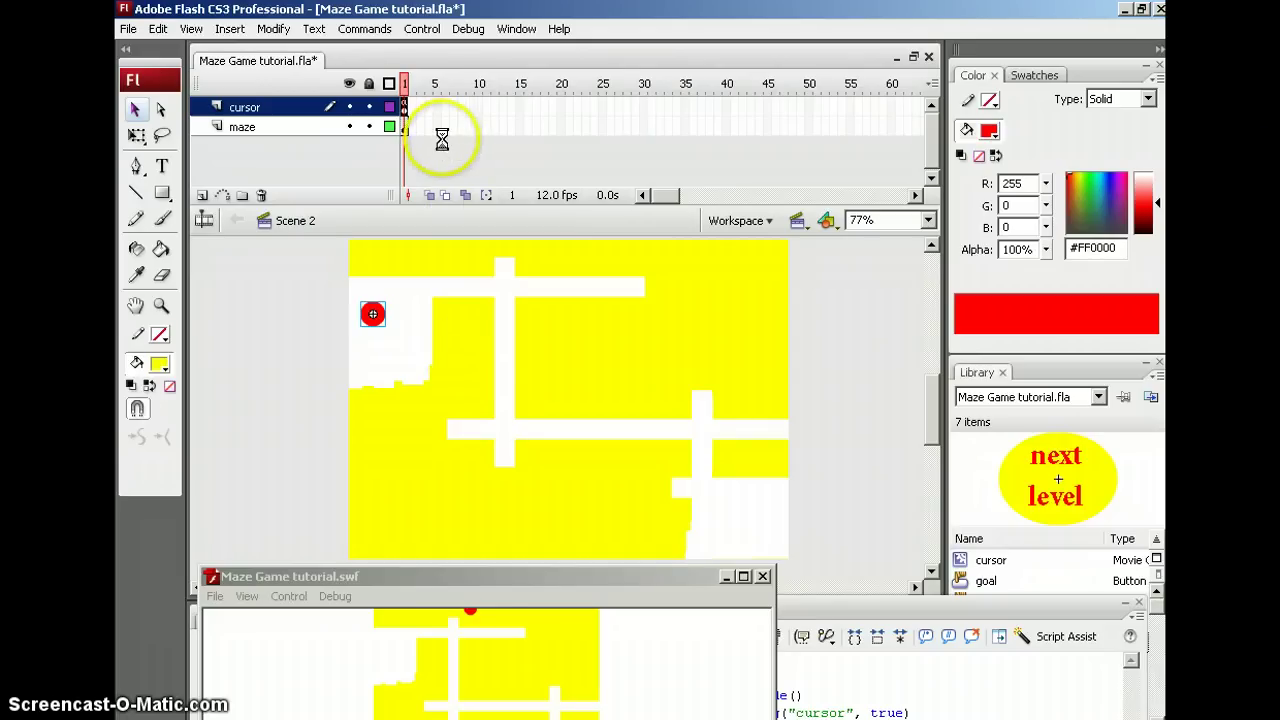
{"action": "key", "text": "F6"}
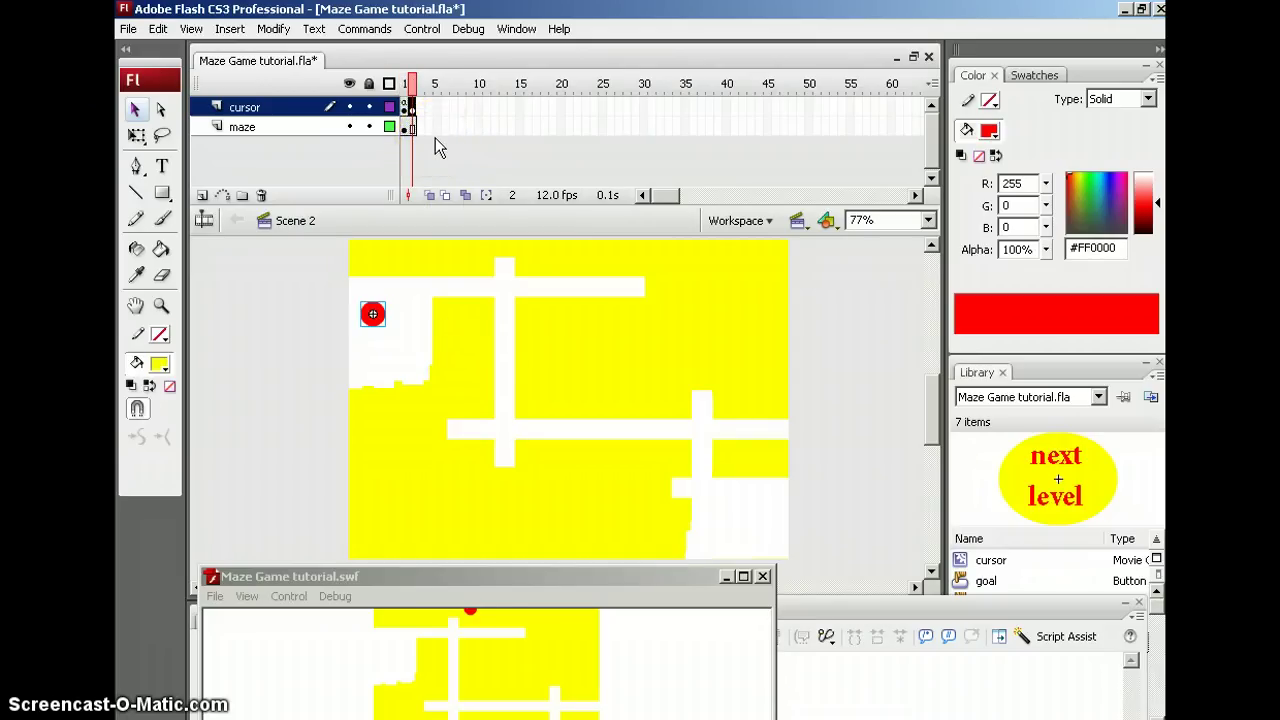
{"action": "key", "text": "ctrl+z"}
{"action": "left_click", "coordinate": [410, 107]}
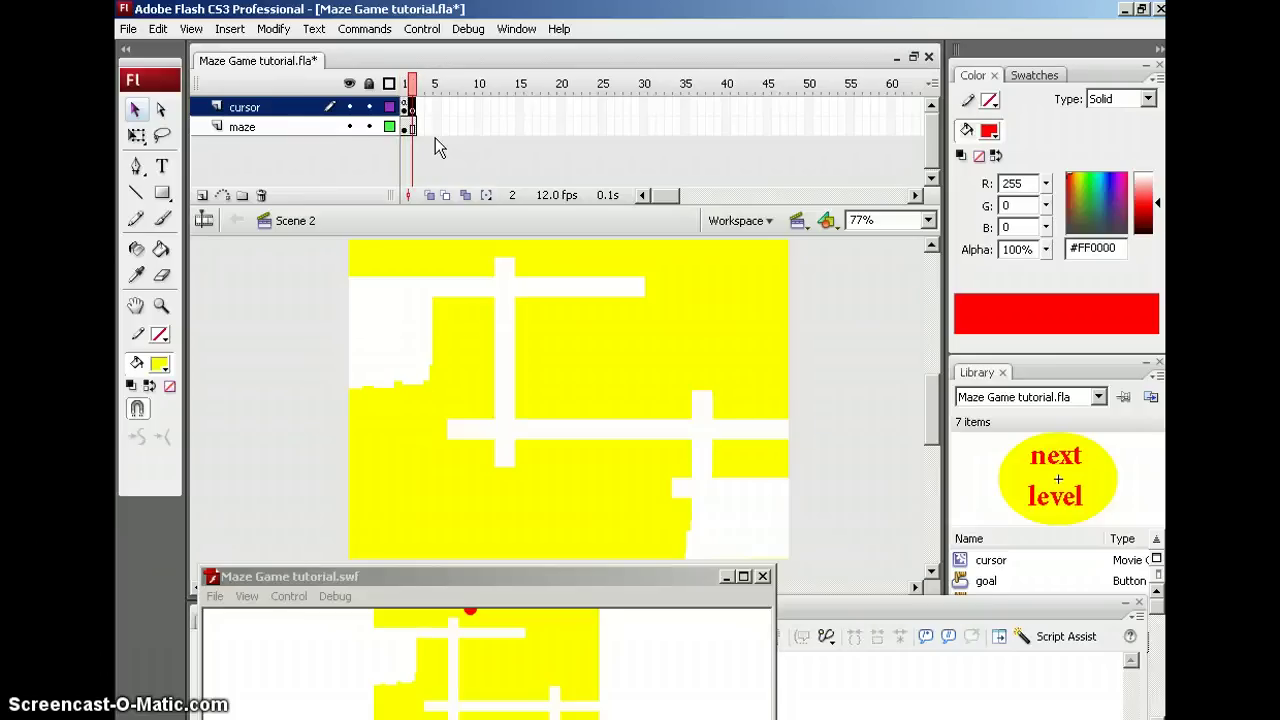
{"action": "left_click", "coordinate": [411, 127]}
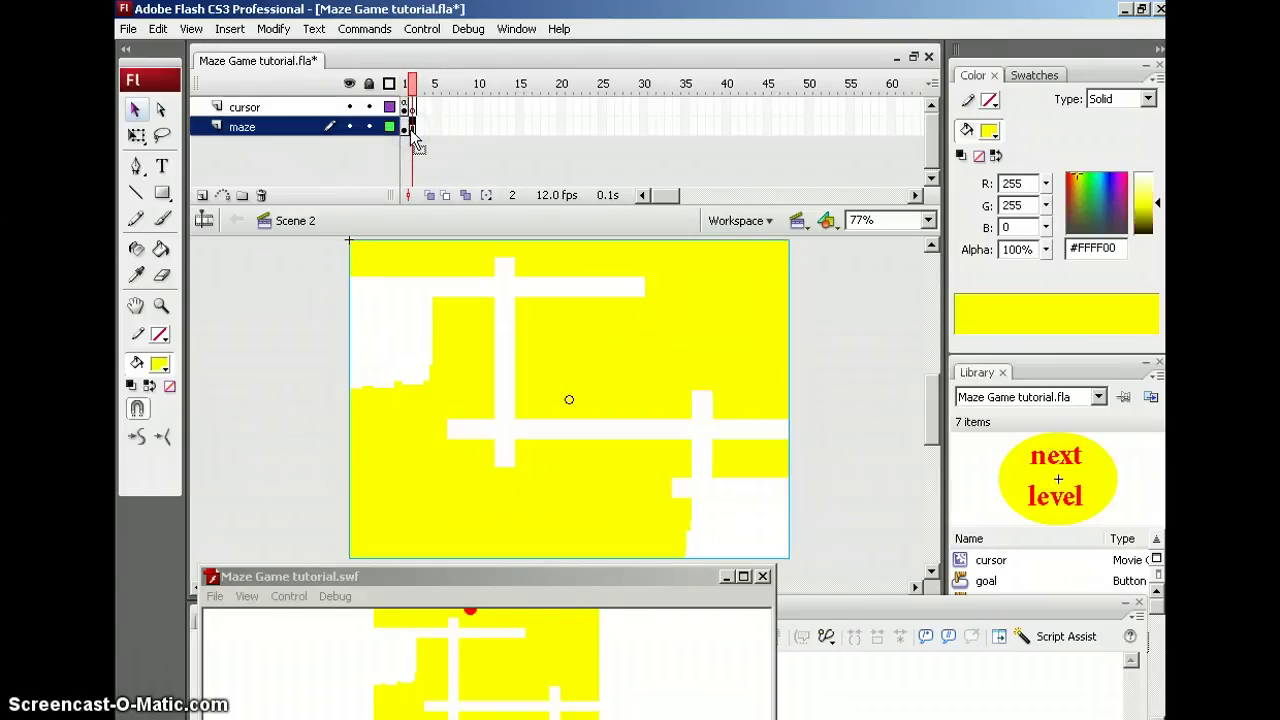
{"action": "left_click", "coordinate": [410, 107]}
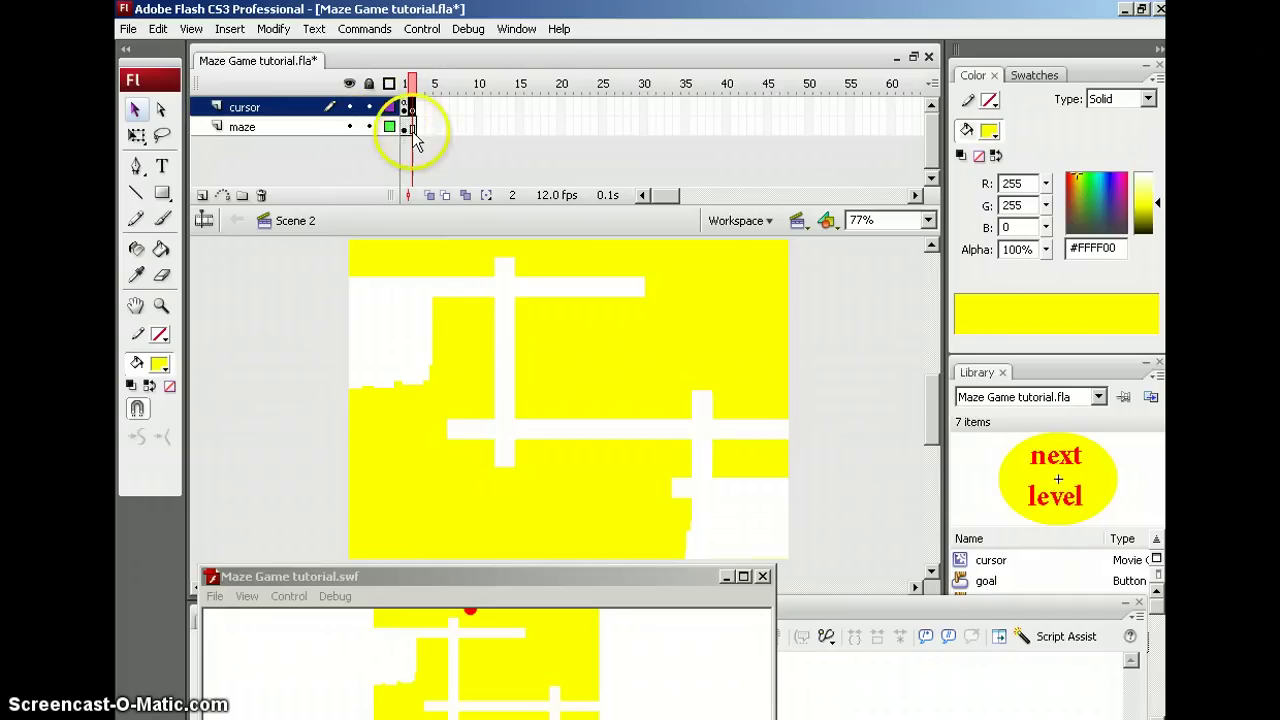
{"action": "left_click", "coordinate": [405, 128]}
{"action": "left_click", "coordinate": [411, 127]}
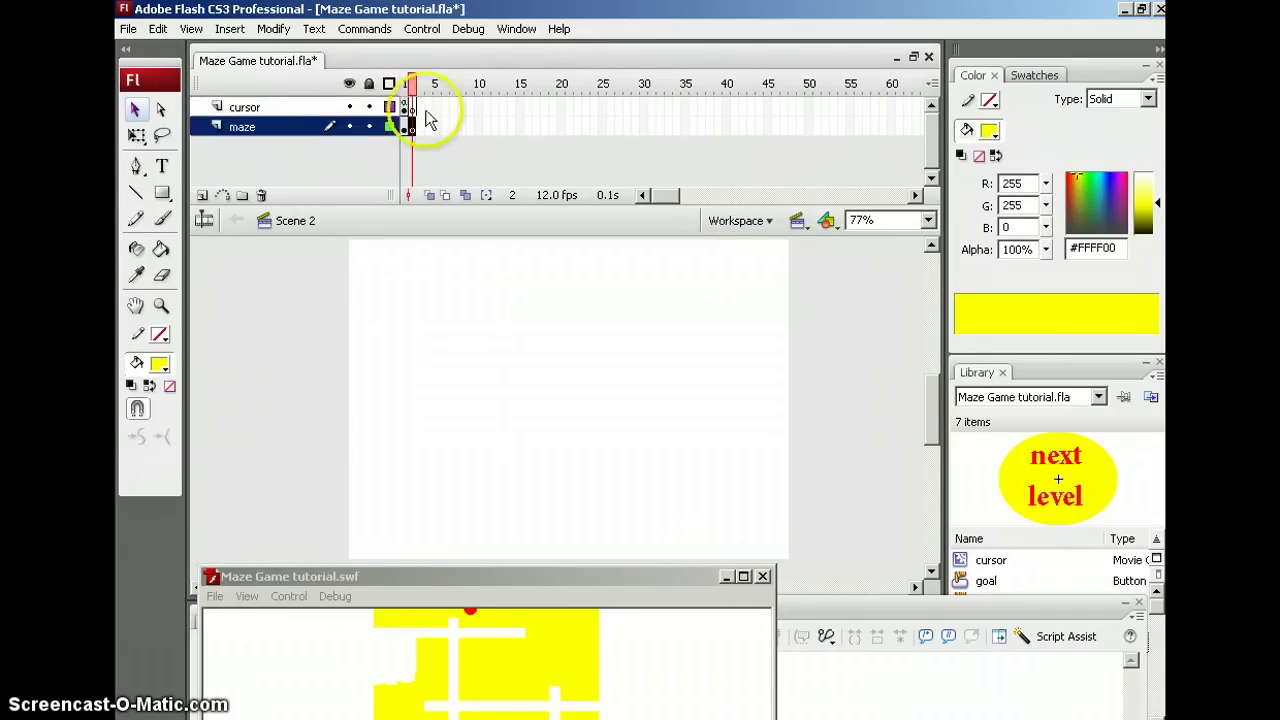
{"action": "left_click", "coordinate": [411, 107]}
{"action": "right_click", "coordinate": [413, 108]}
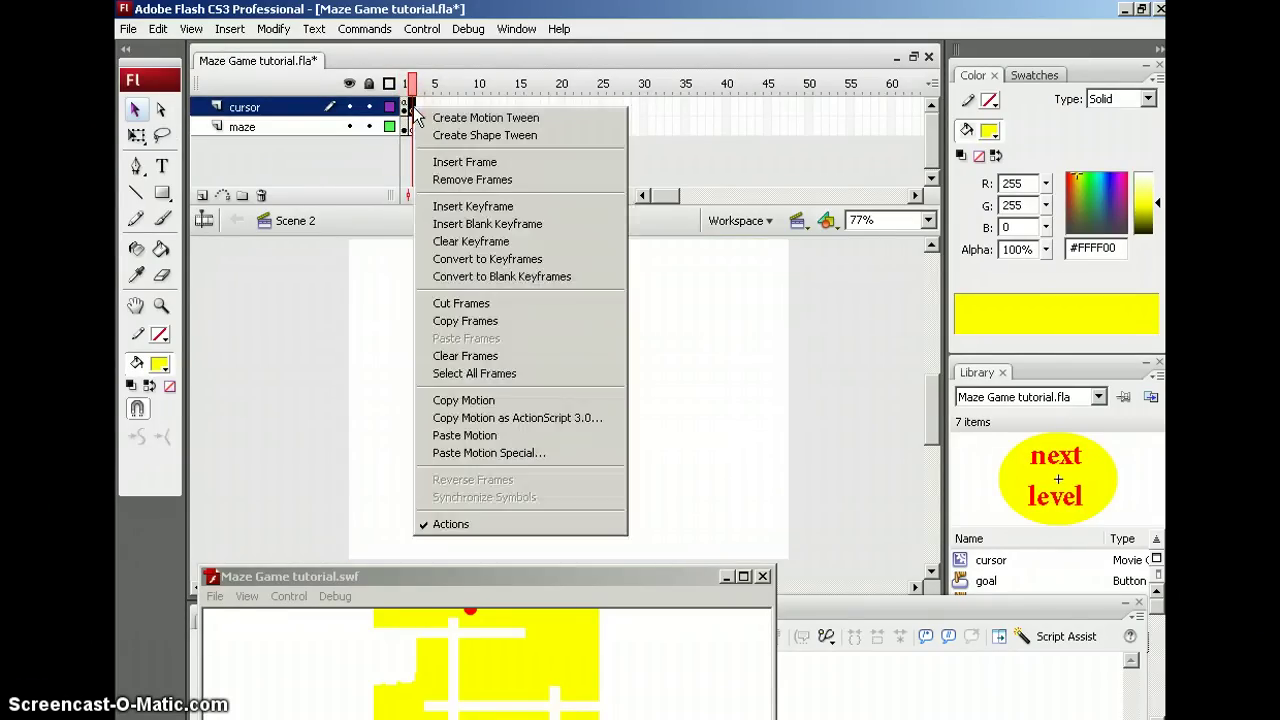
{"action": "left_click", "coordinate": [464, 241]}
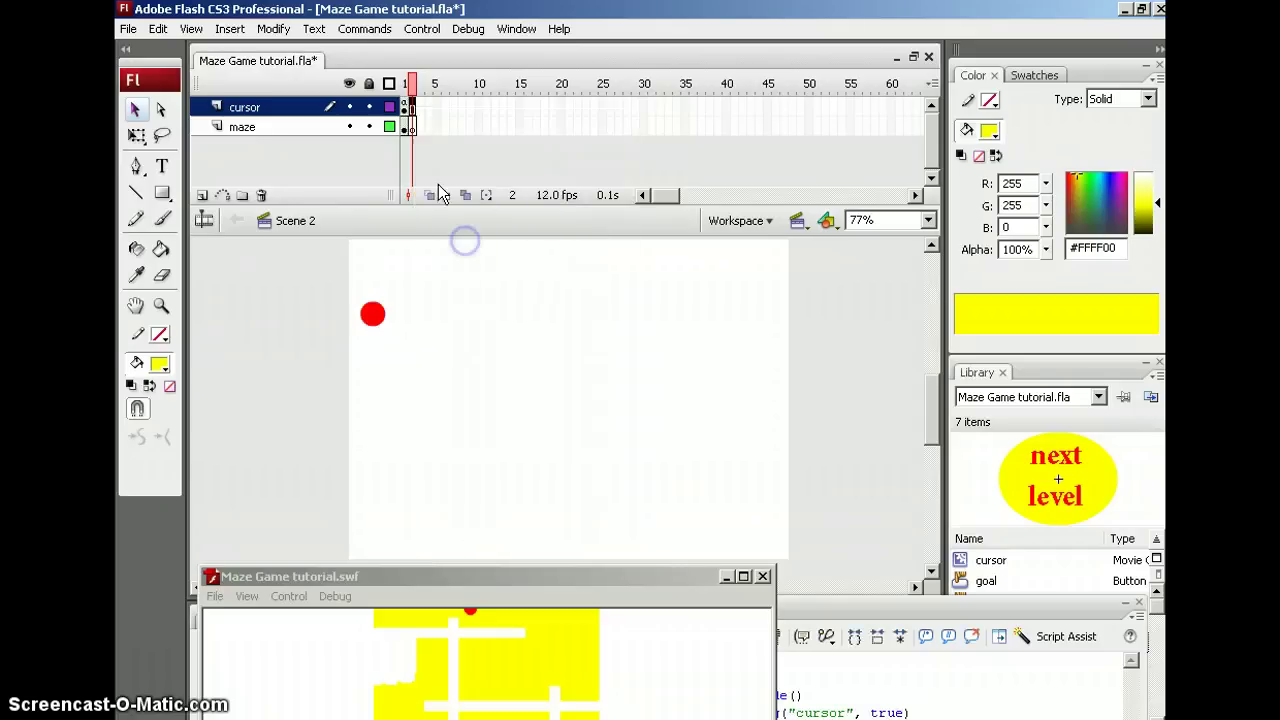
{"action": "left_click", "coordinate": [408, 127]}
{"action": "left_click", "coordinate": [472, 323]}
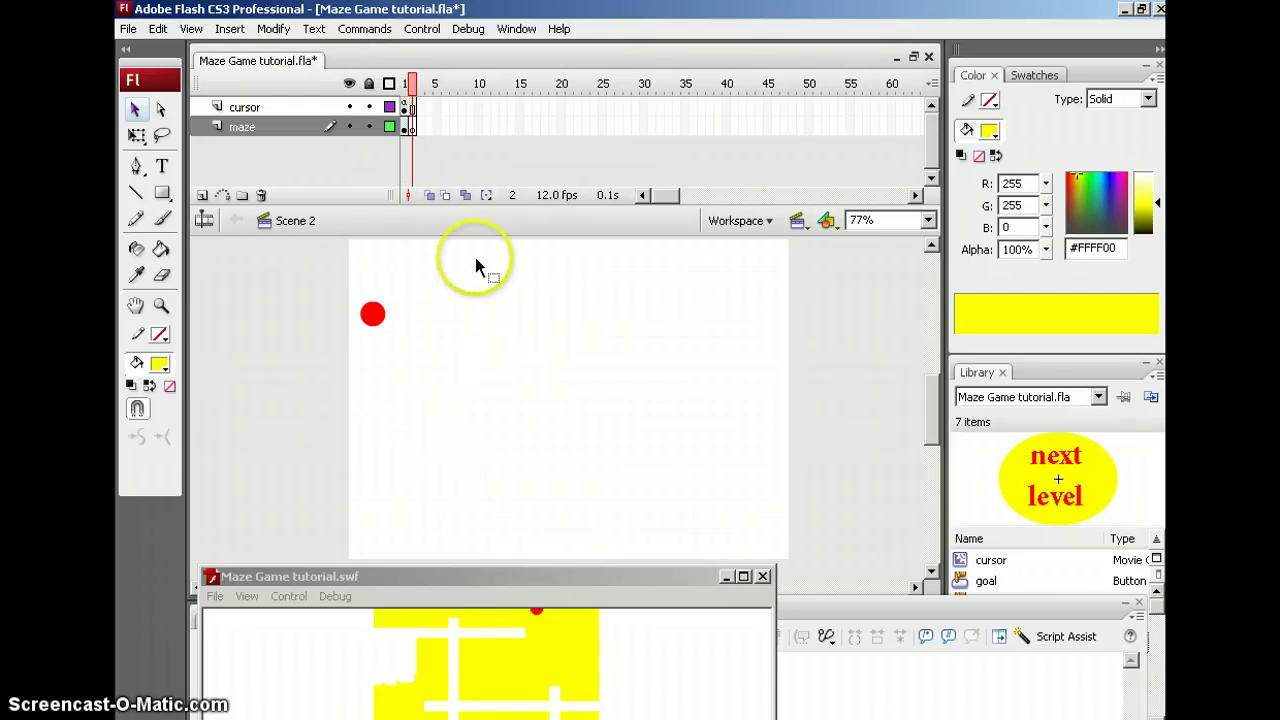
Close the test movie window and go back to Scene 1's green maze on frame 1
{"action": "left_click", "coordinate": [762, 576]}
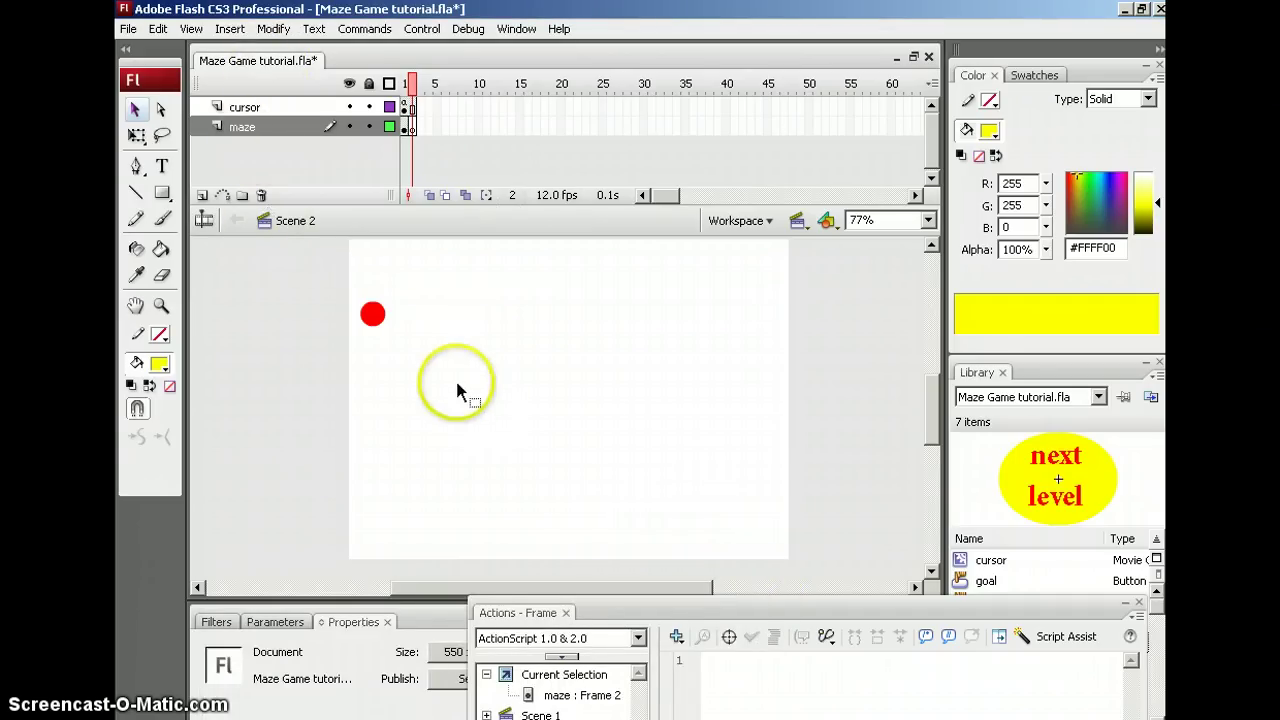
{"action": "left_click", "coordinate": [406, 83]}
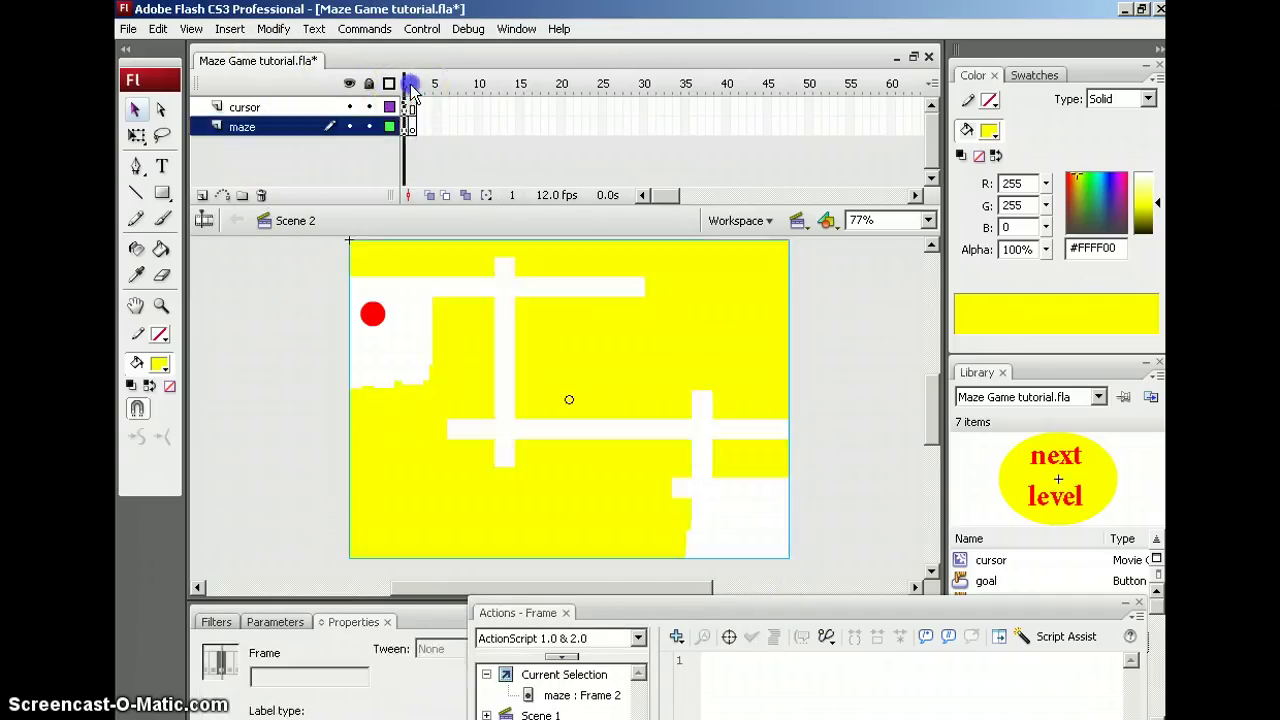
{"action": "left_click", "coordinate": [798, 228]}
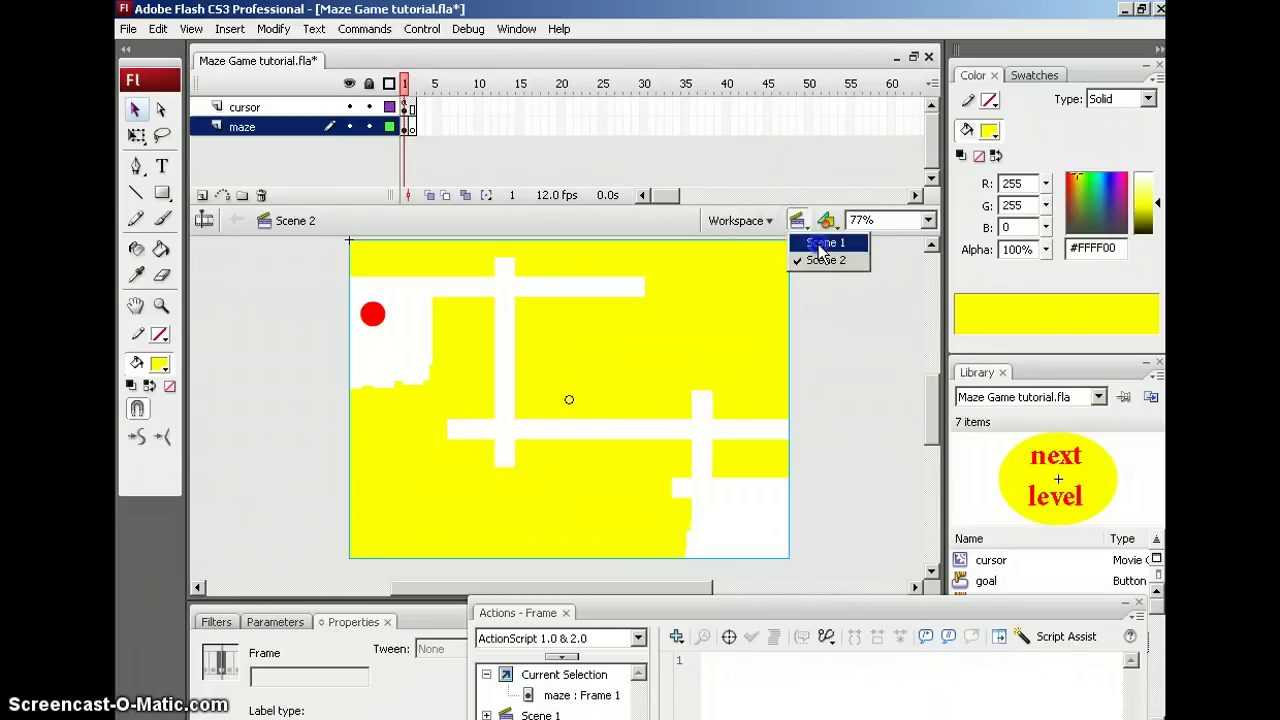
{"action": "left_click", "coordinate": [818, 247]}
{"action": "left_click", "coordinate": [405, 126]}
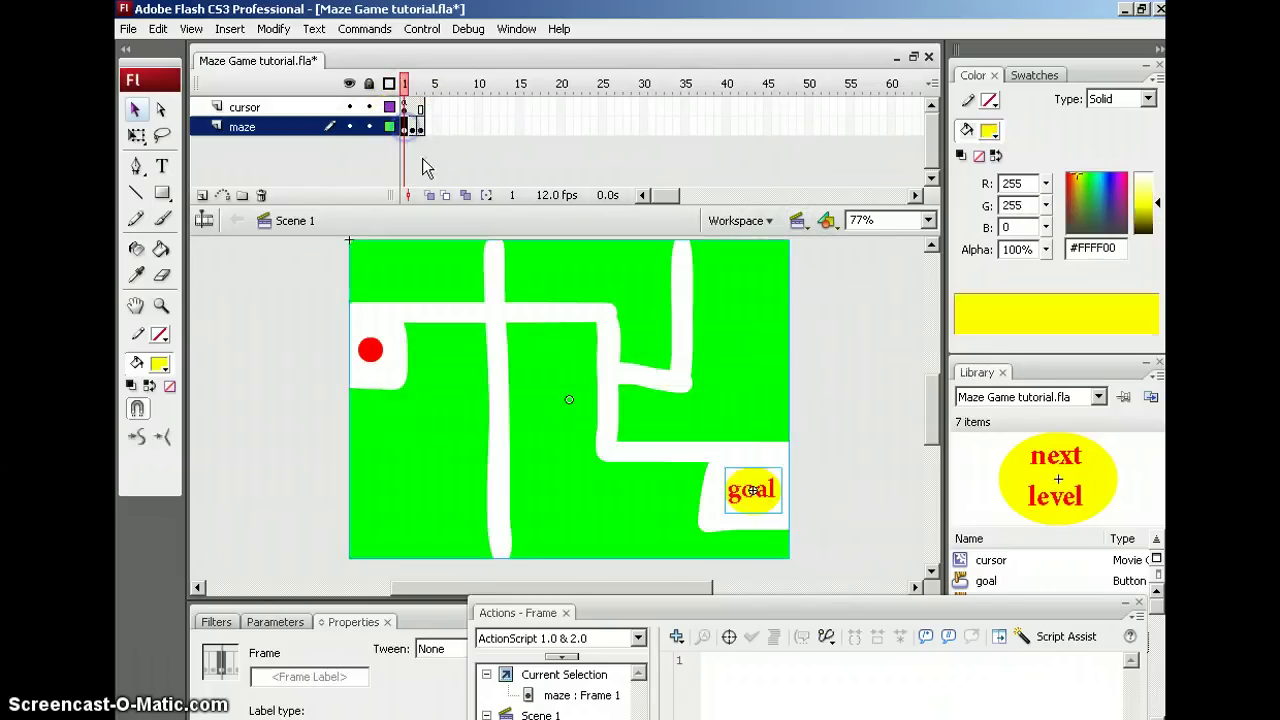
{"action": "left_click", "coordinate": [537, 391]}
Select the green maze in Flash, then switch to the blog in Firefox and scroll to Labels
{"action": "left_click", "coordinate": [551, 349]}
{"action": "left_click", "coordinate": [442, 561]}
{"action": "key", "text": "alt+Tab"}
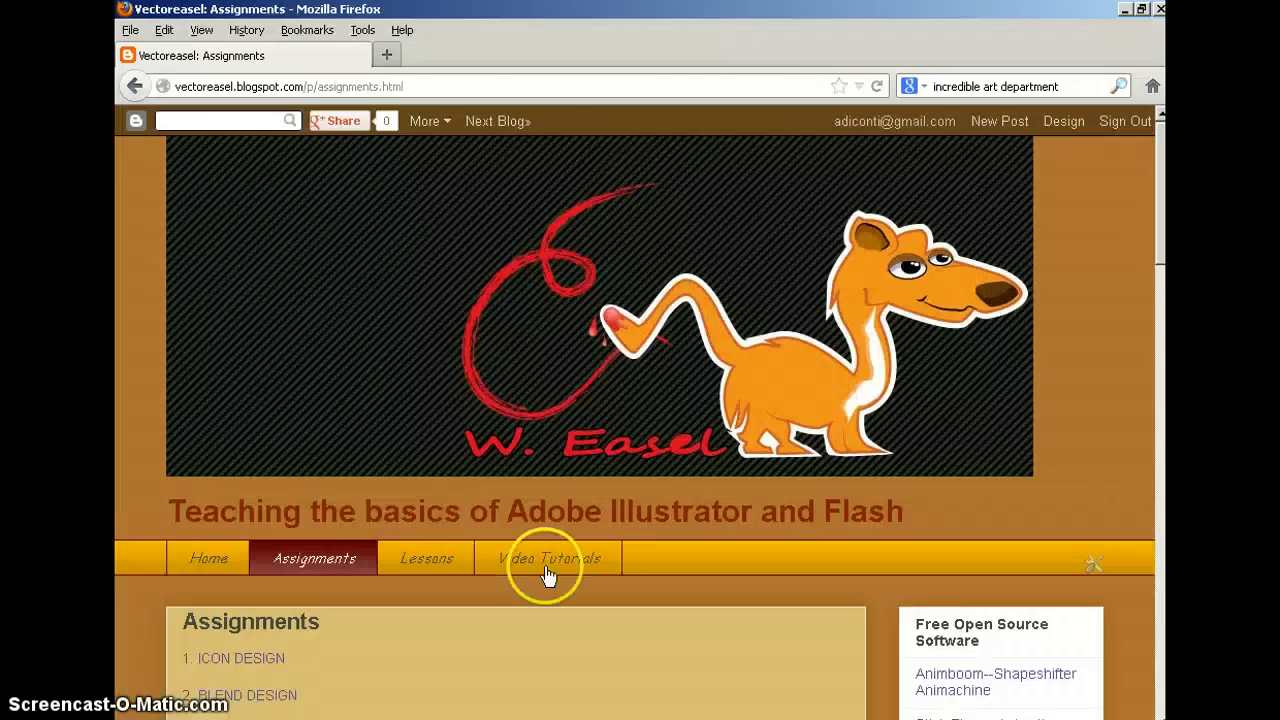
{"action": "scroll", "coordinate": [629, 571], "scroll_direction": "down", "scroll_amount": 3}
{"action": "scroll", "coordinate": [763, 497], "scroll_direction": "down", "scroll_amount": 10}
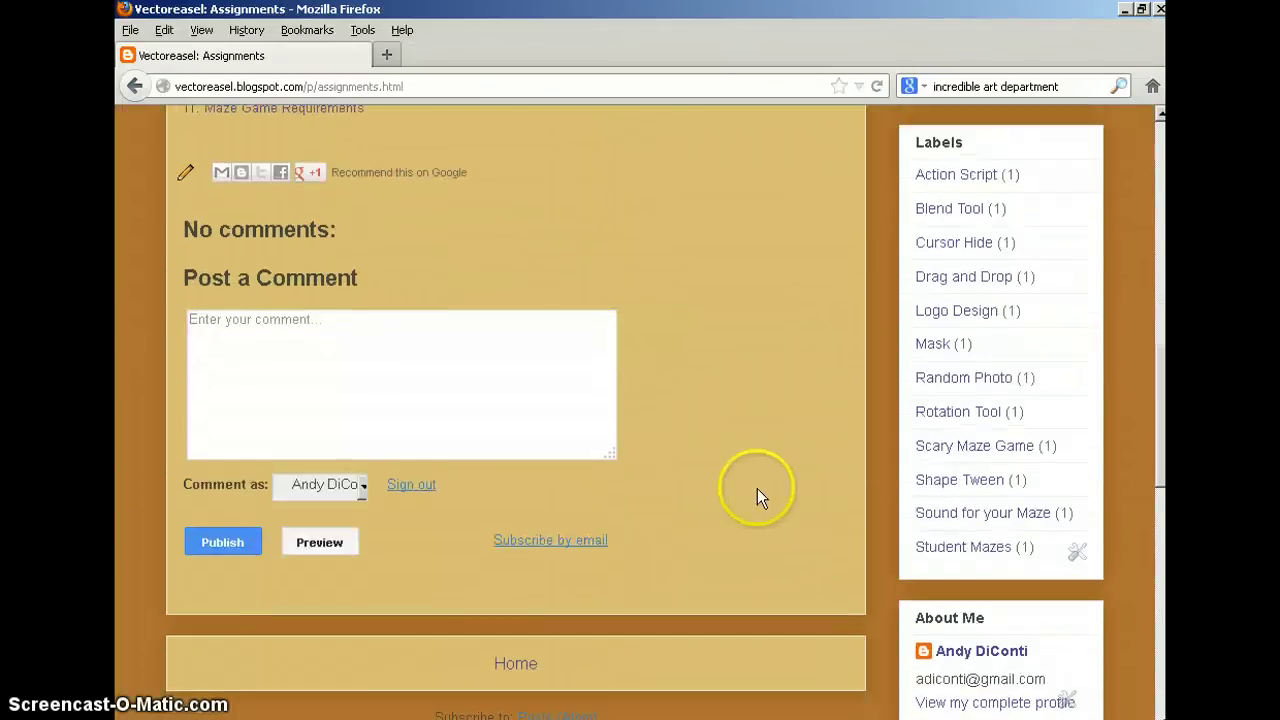
Open the 'Sound for your Maze' post and follow its Partners In Rhymes link
{"action": "left_click", "coordinate": [977, 505]}
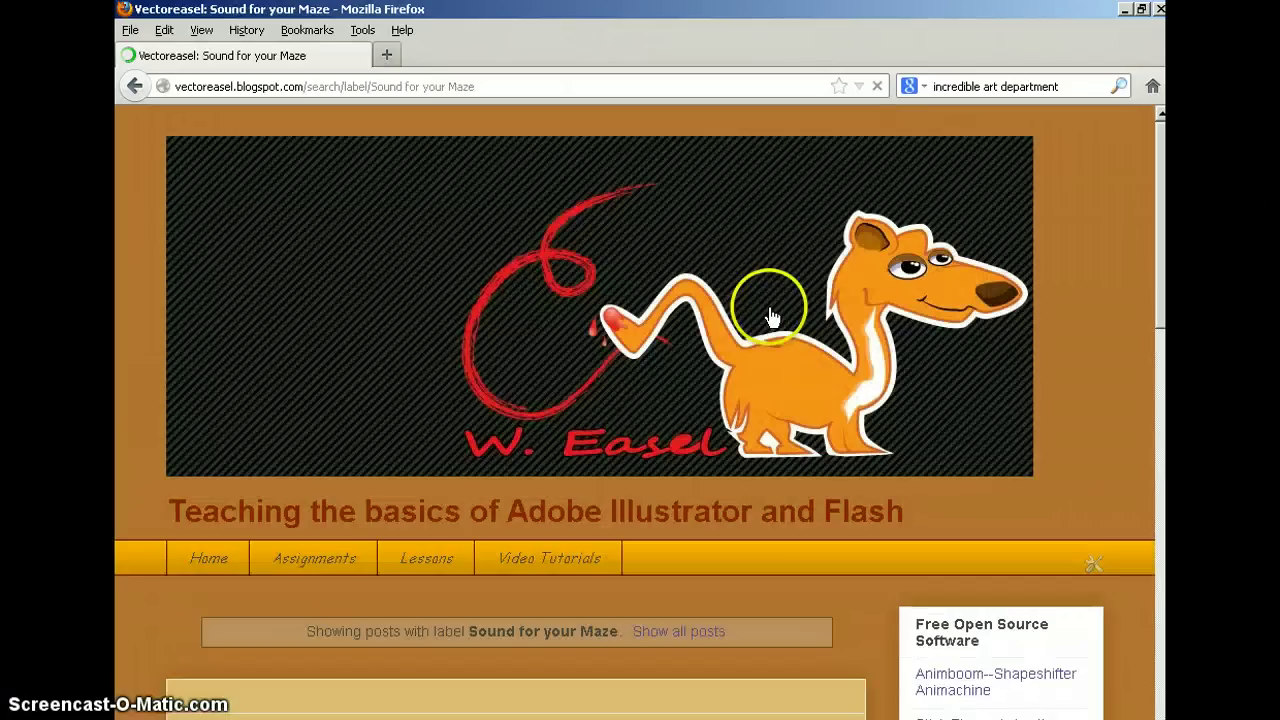
{"action": "scroll", "coordinate": [800, 670], "scroll_direction": "down", "scroll_amount": 10}
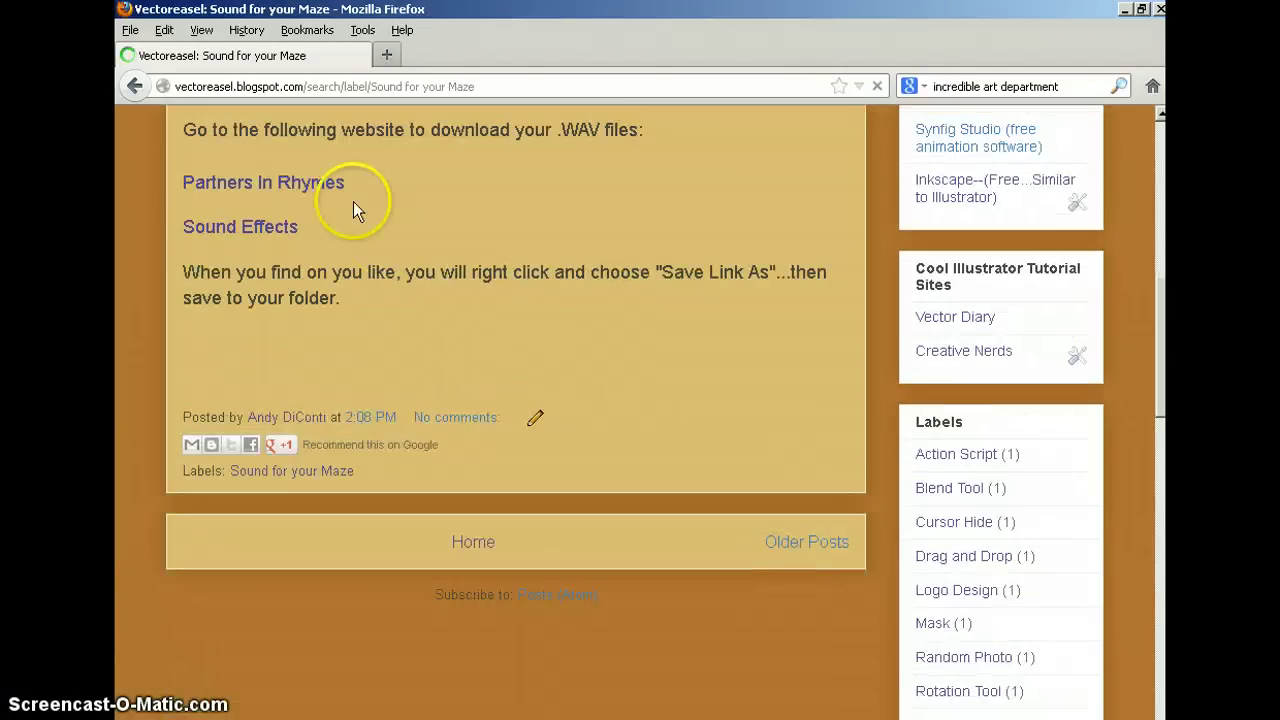
{"action": "left_click", "coordinate": [277, 190]}
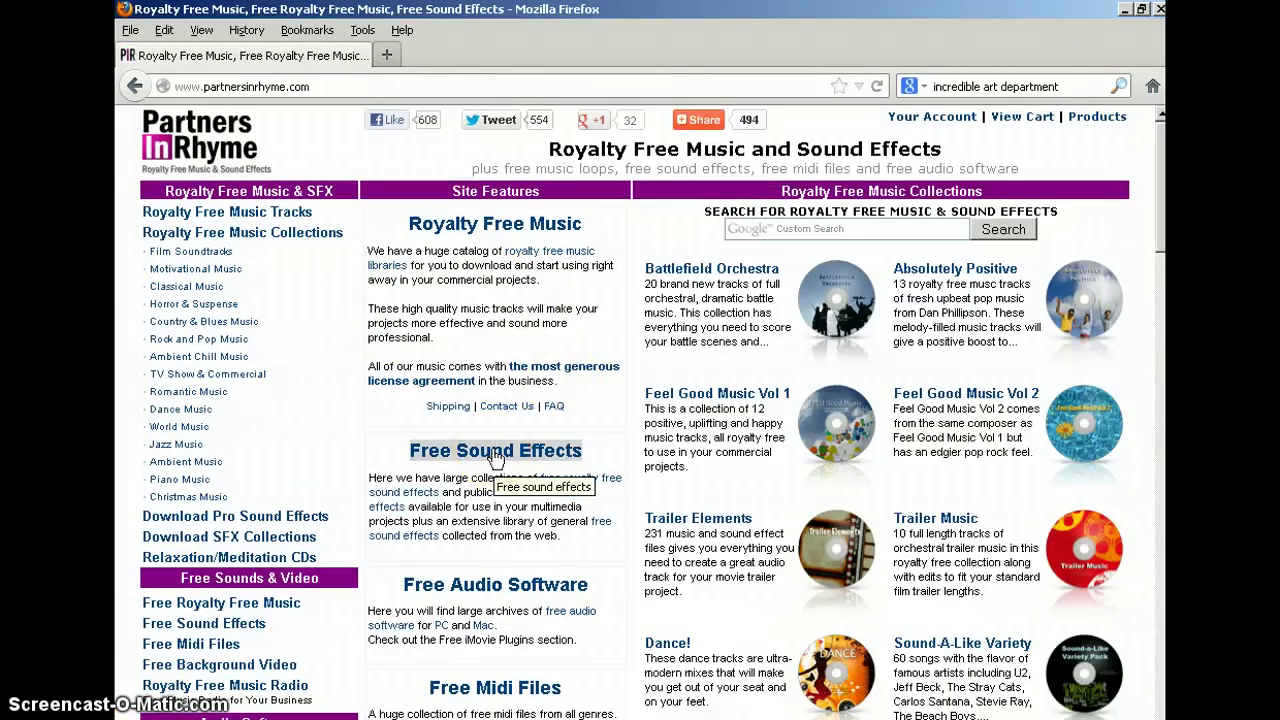
Go through Free Sound Effects and the Noise category to the electric_e-sparks3 sound page
{"action": "left_click", "coordinate": [497, 455]}
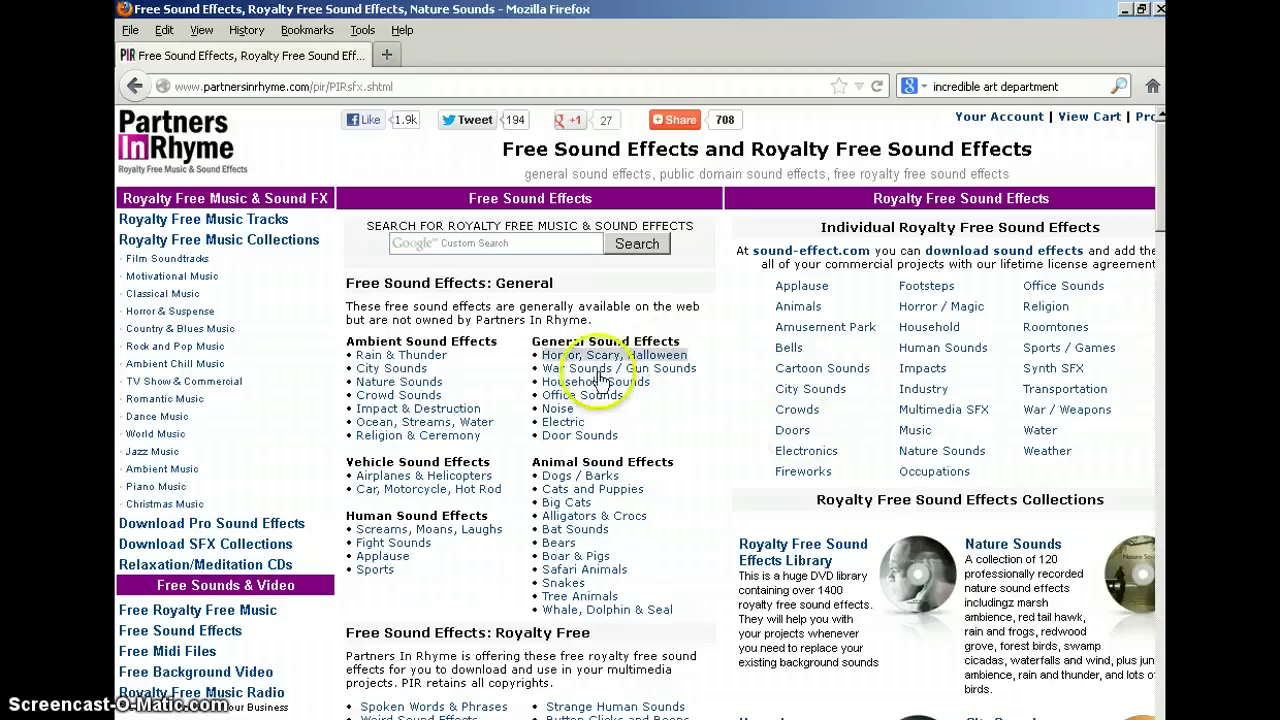
{"action": "left_click", "coordinate": [558, 409]}
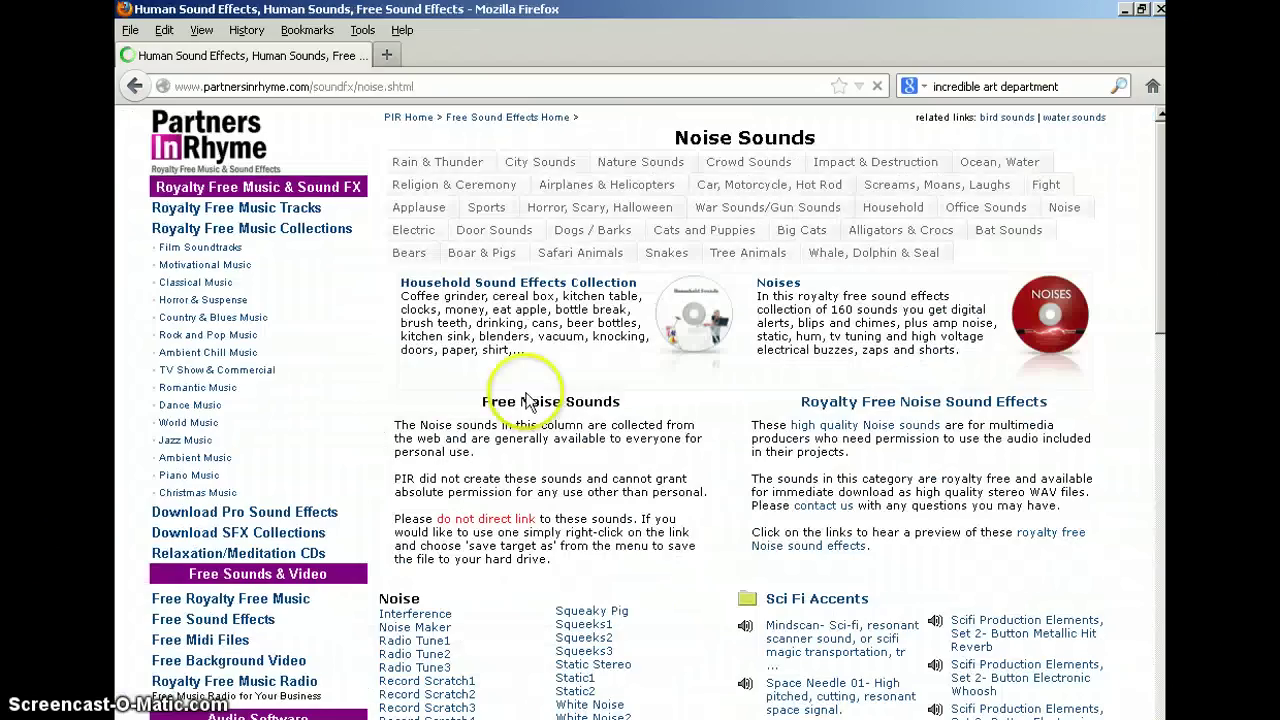
{"action": "scroll", "coordinate": [509, 370], "scroll_direction": "down", "scroll_amount": 5}
{"action": "scroll", "coordinate": [519, 386], "scroll_direction": "down", "scroll_amount": 1}
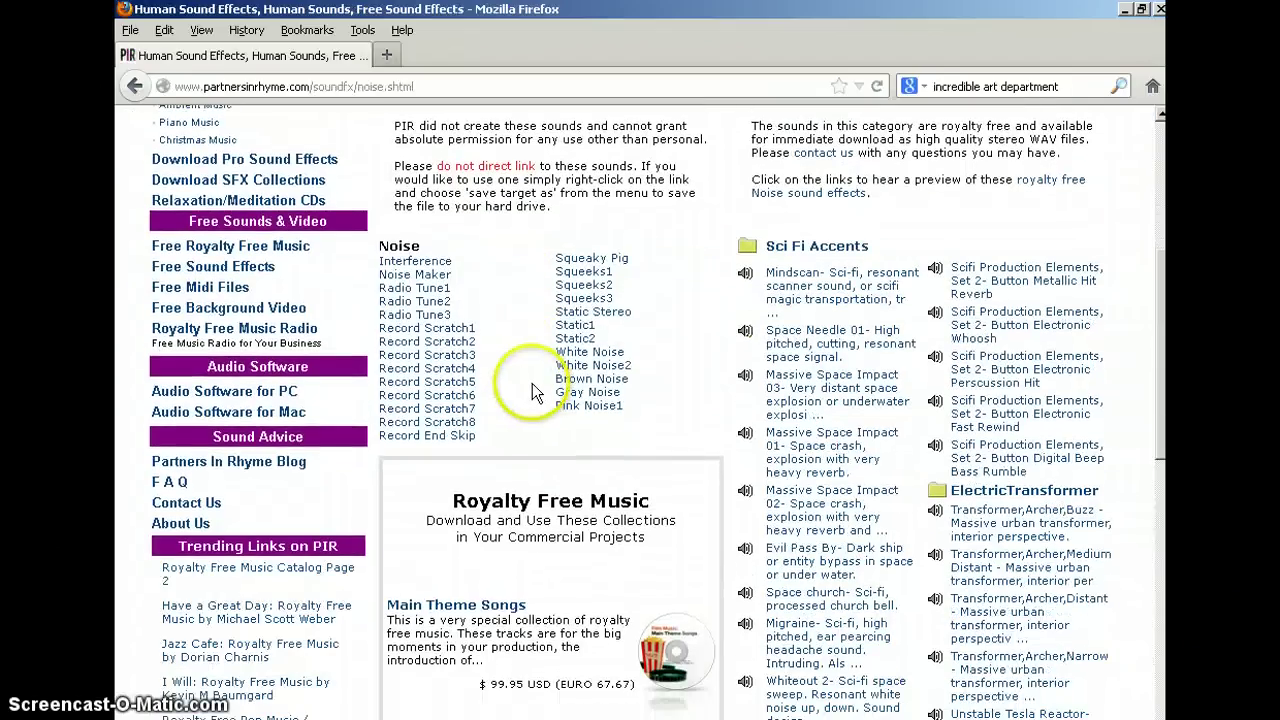
{"action": "left_click", "coordinate": [456, 330]}
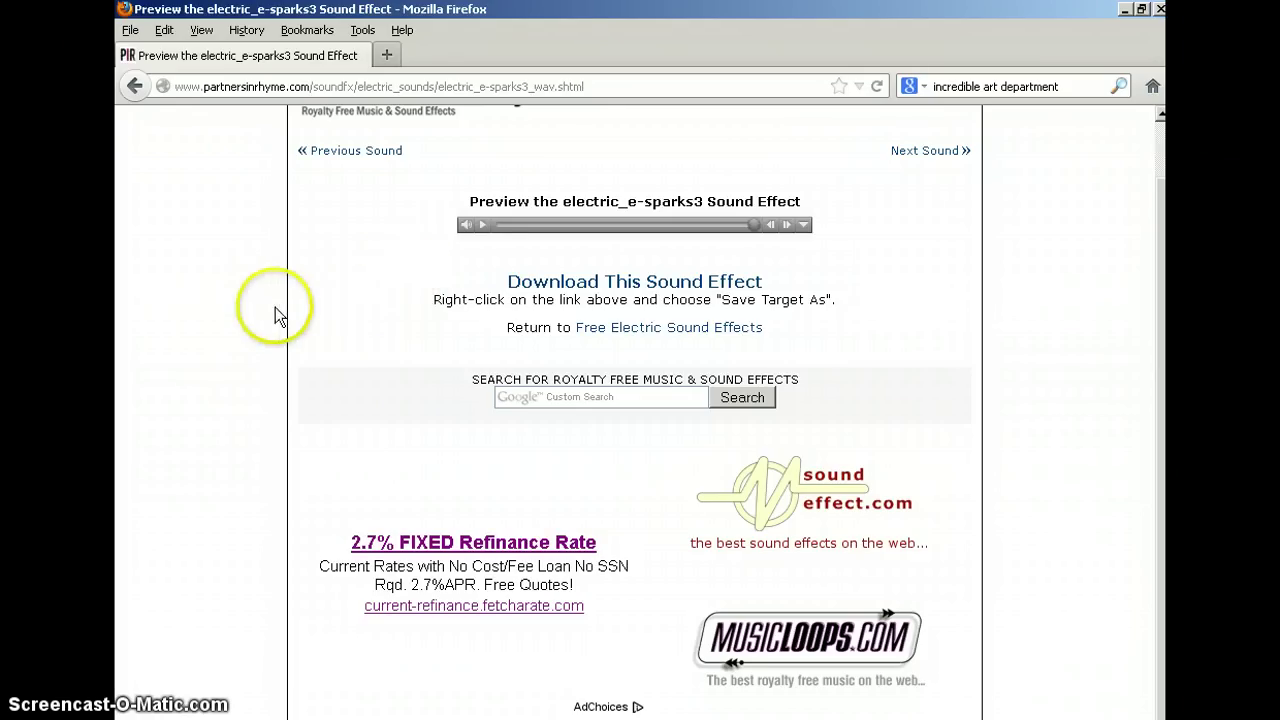
Preview the electric_e-sparks3 sound and save its download link to the Desktop as esparks.wav
{"action": "left_click", "coordinate": [484, 224]}
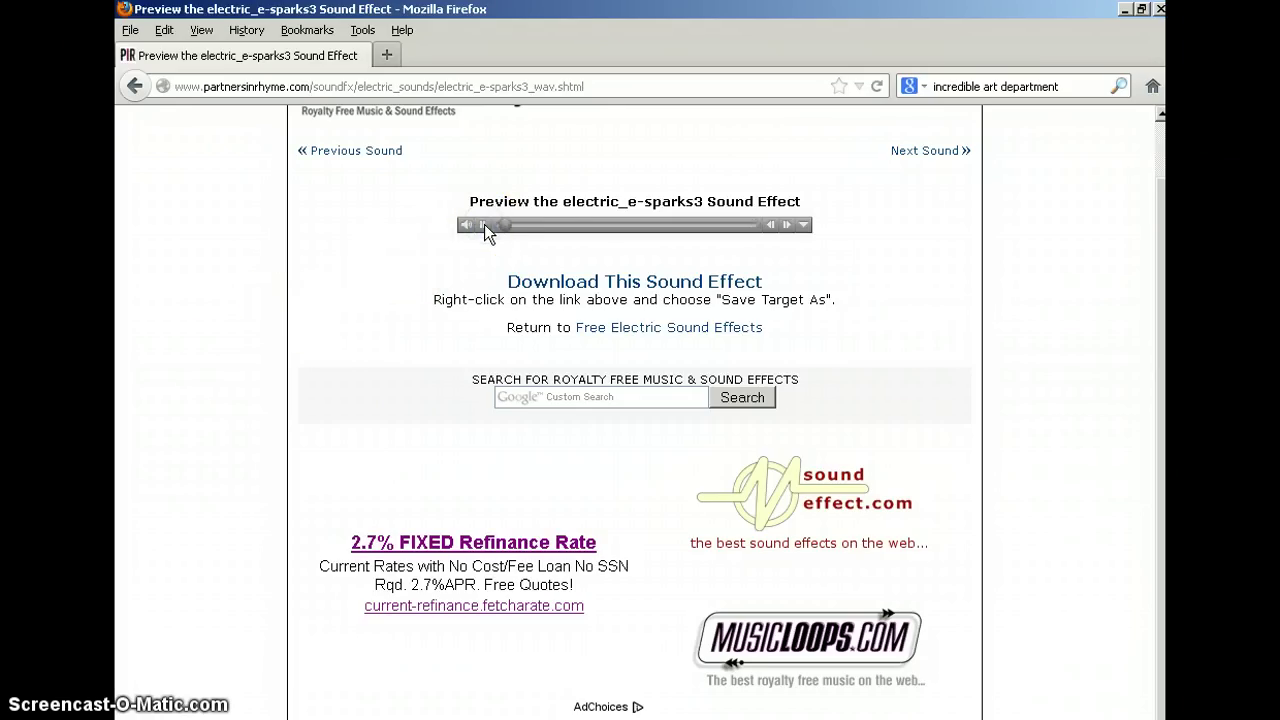
{"action": "right_click", "coordinate": [625, 288]}
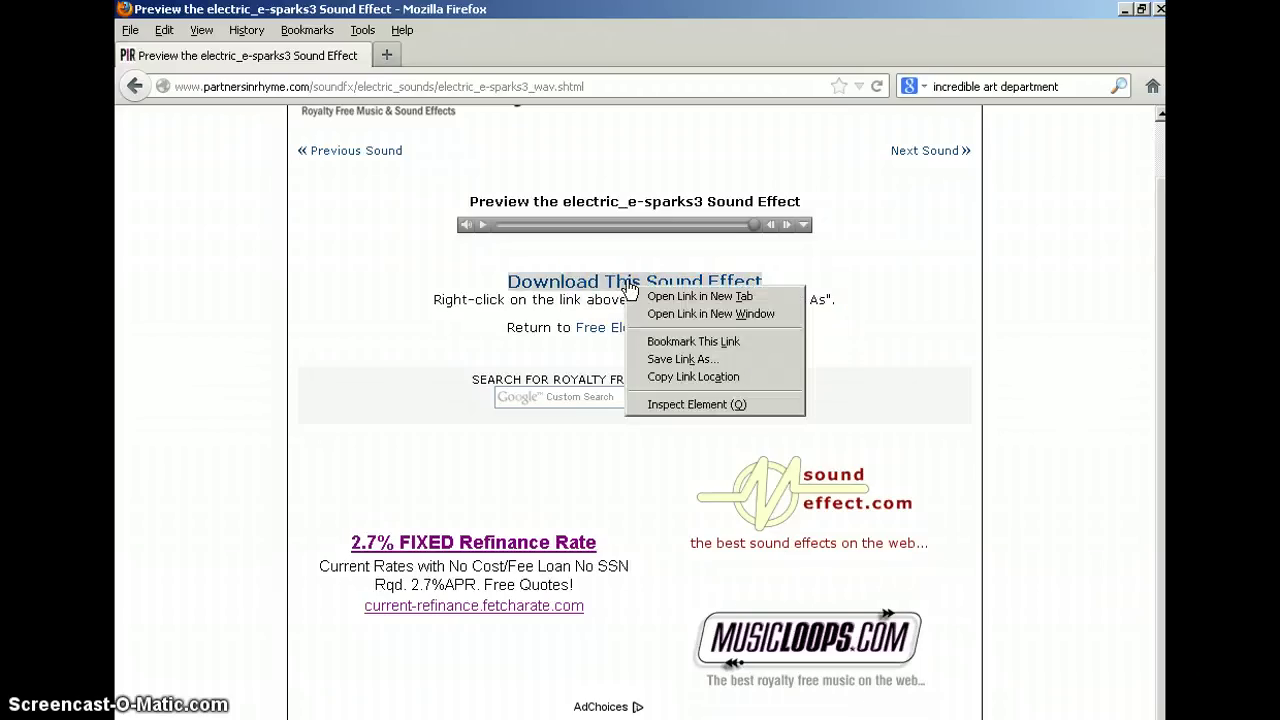
{"action": "left_click", "coordinate": [655, 362]}
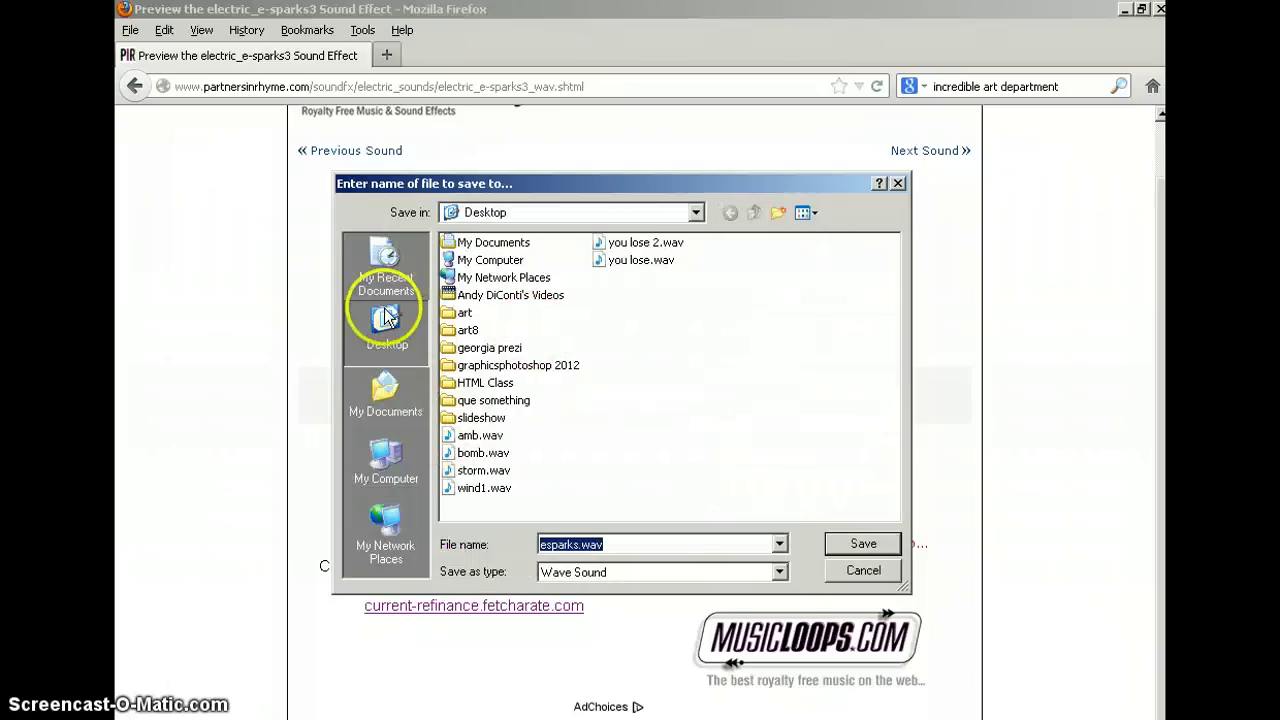
{"action": "left_click", "coordinate": [863, 545]}
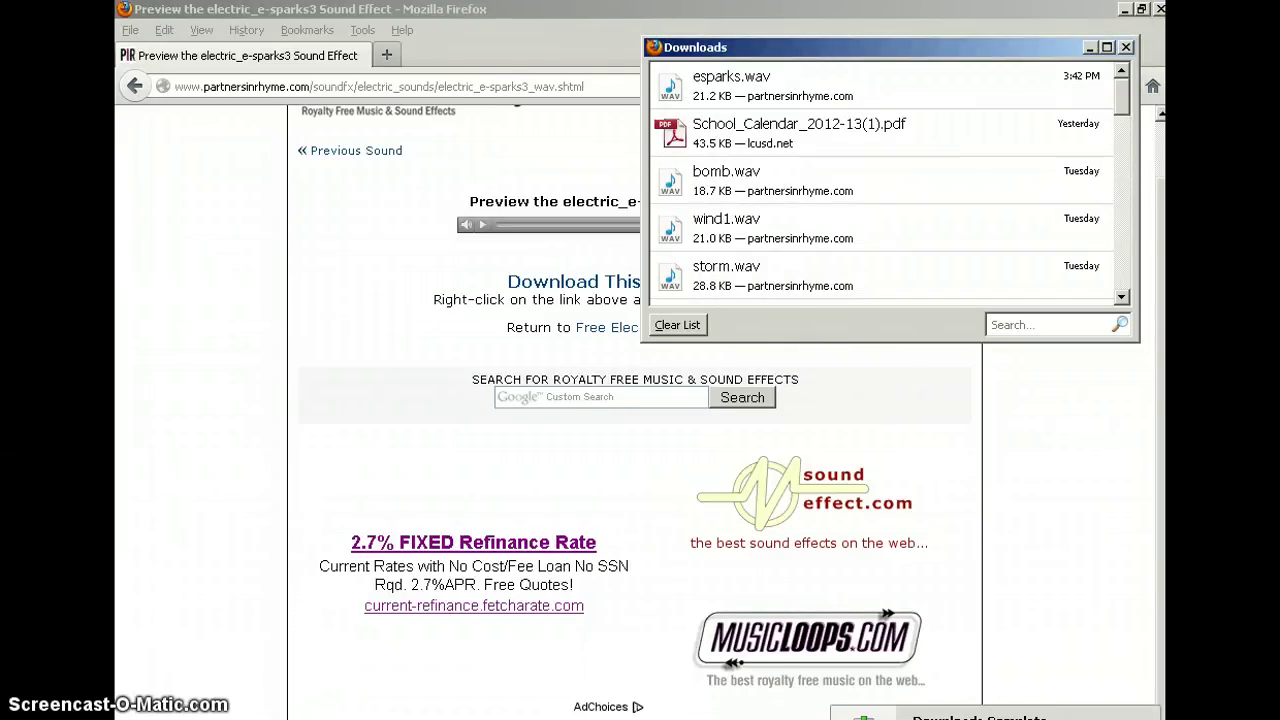
Back in Flash, edit the maze1 button symbol and insert a keyframe on its Over state
{"action": "key", "text": "alt+Tab"}
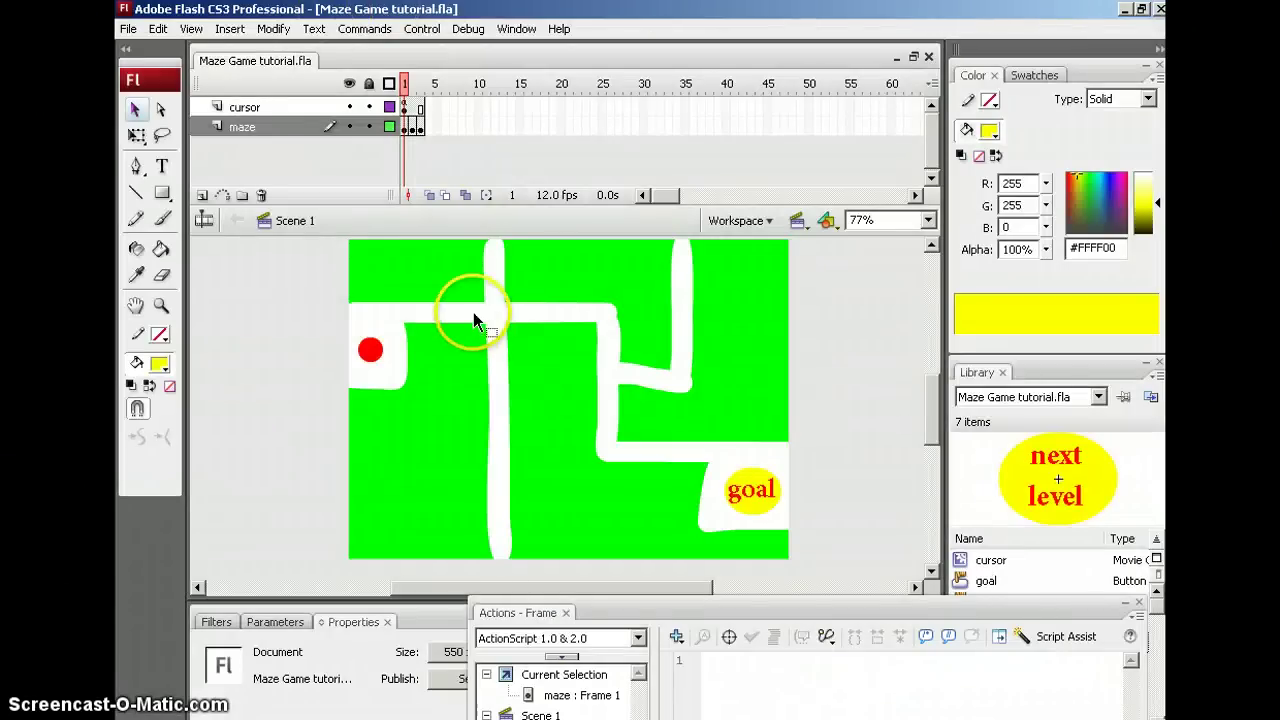
{"action": "left_click", "coordinate": [466, 346]}
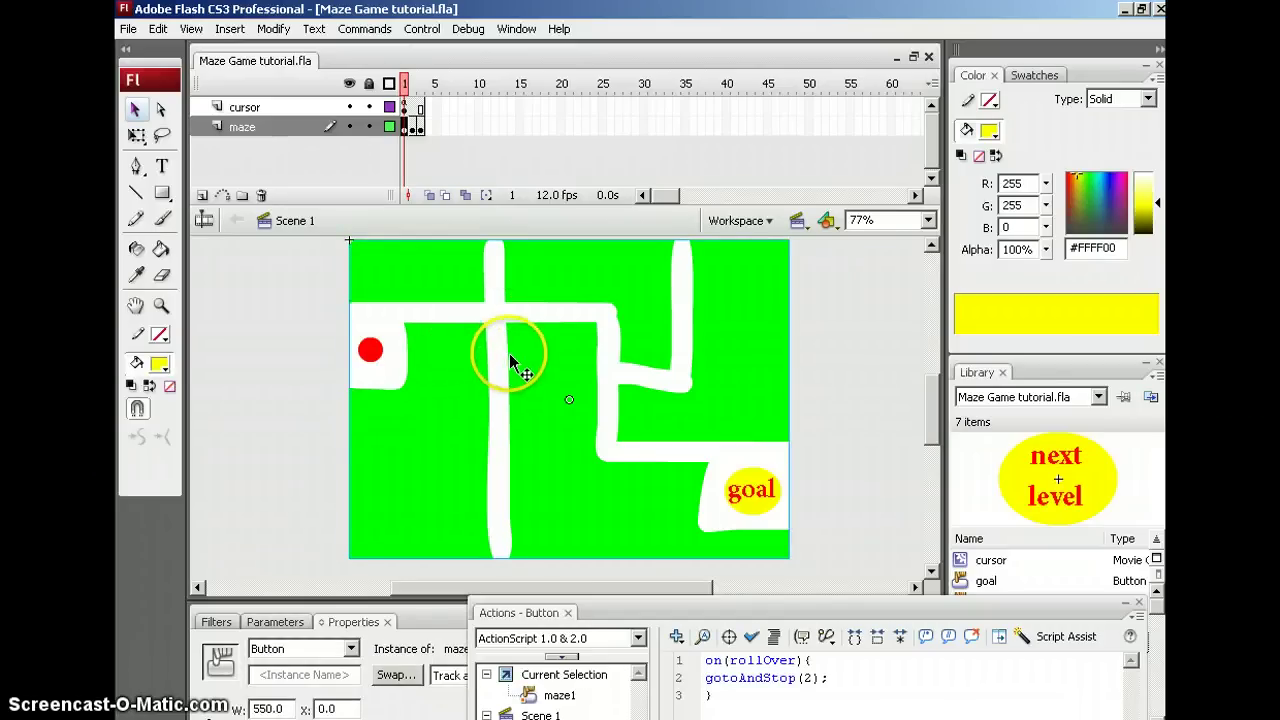
{"action": "double_click", "coordinate": [455, 440]}
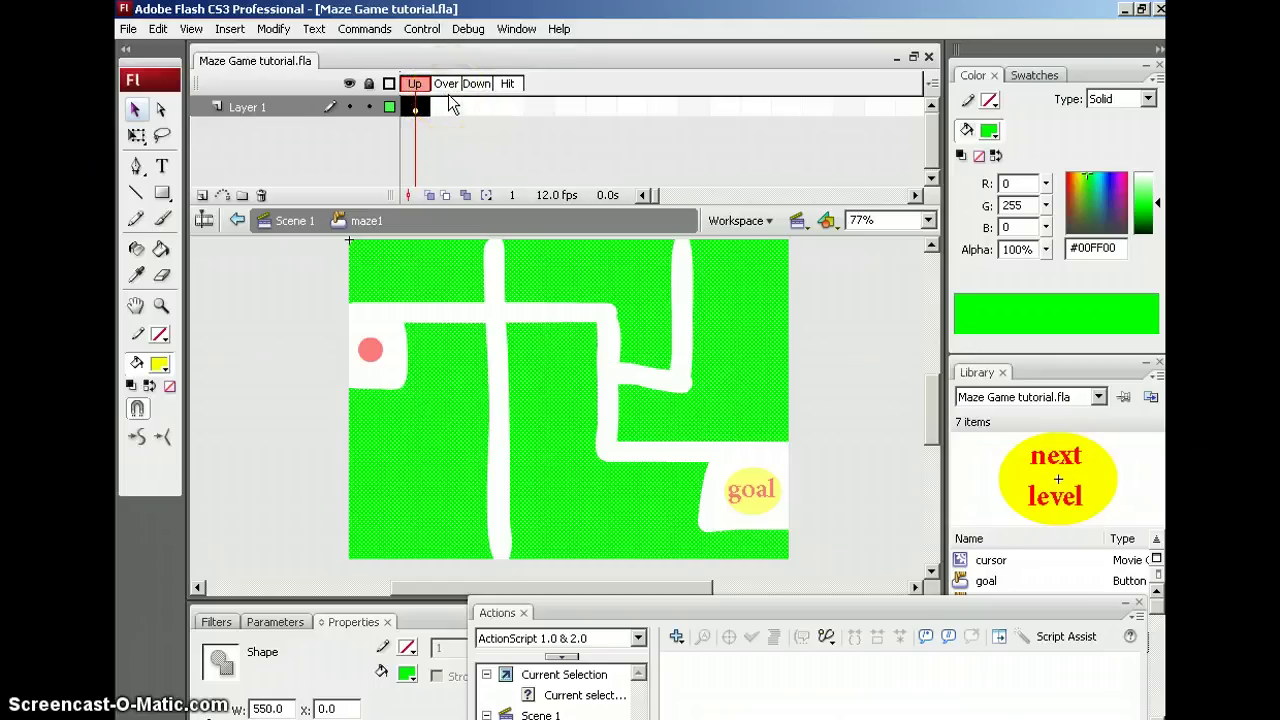
{"action": "left_click", "coordinate": [446, 107]}
{"action": "key", "text": "F6"}
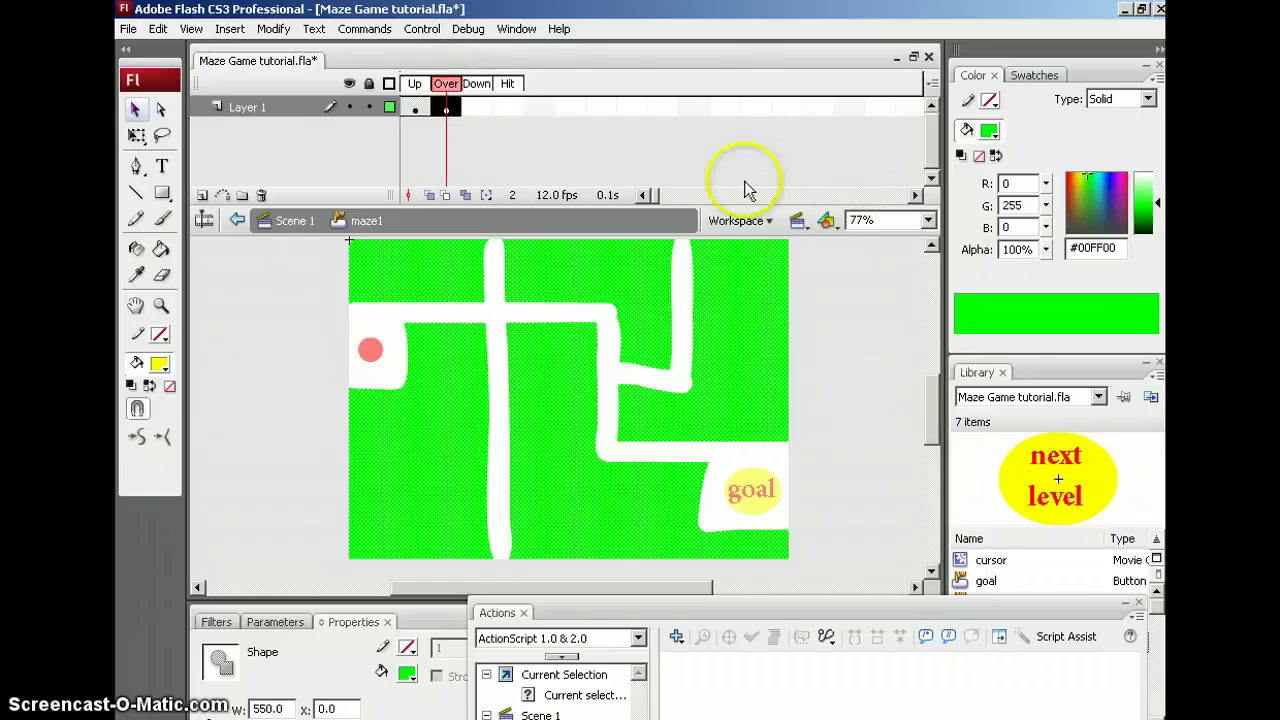
{"action": "left_click", "coordinate": [129, 30]}
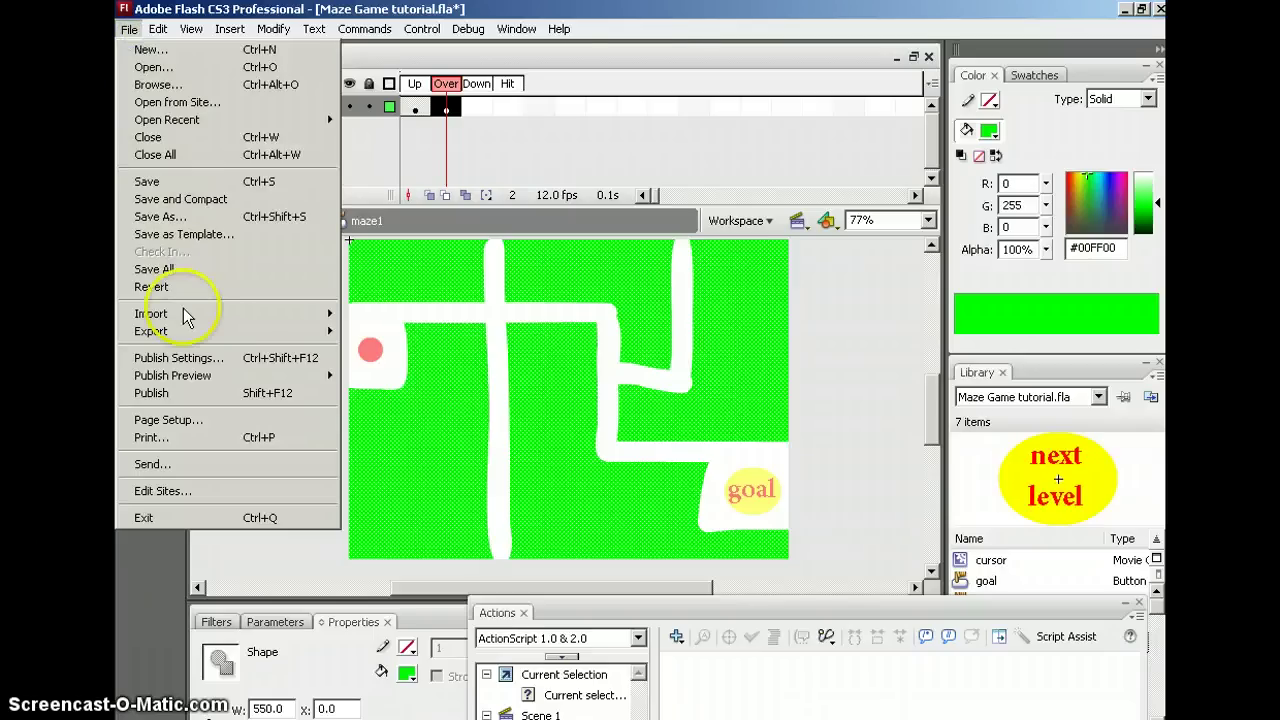
Import esparks.wav from the Desktop into the library, bringing it to 8 items
{"action": "mouse_move", "coordinate": [151, 313]}
{"action": "left_click", "coordinate": [393, 333]}
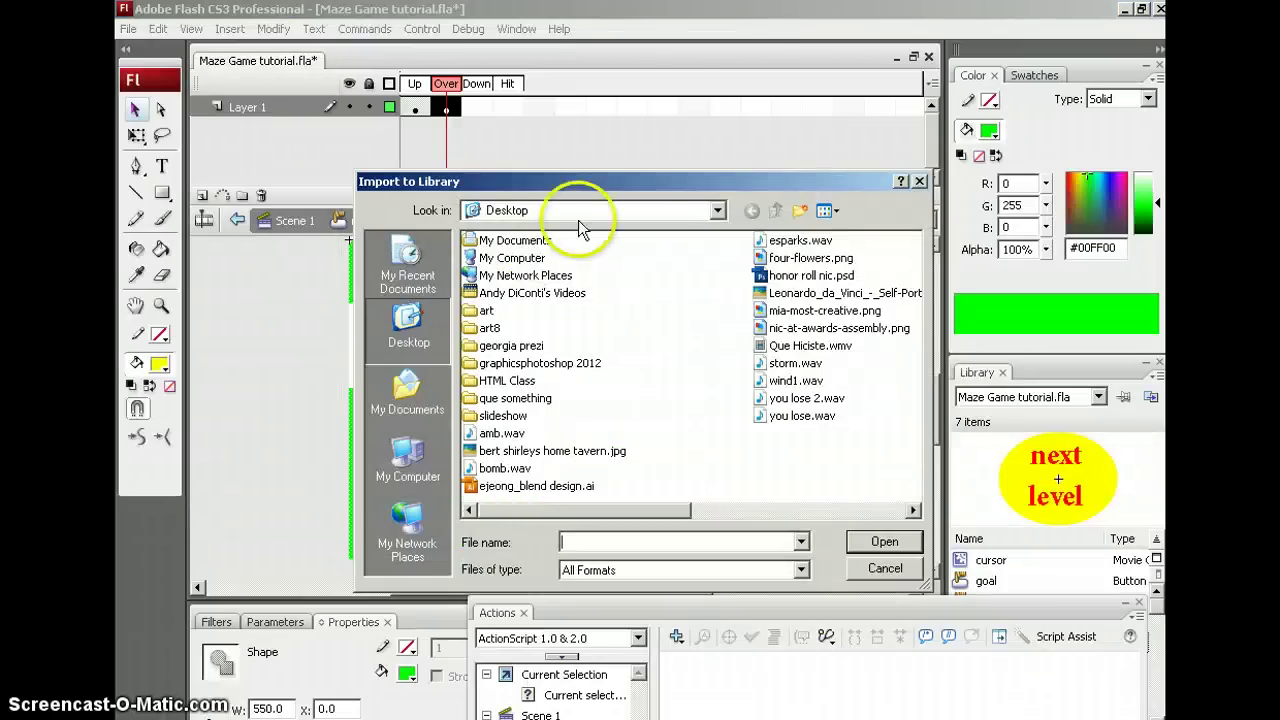
{"action": "left_click_drag", "start_coordinate": [629, 183], "coordinate": [580, 143]}
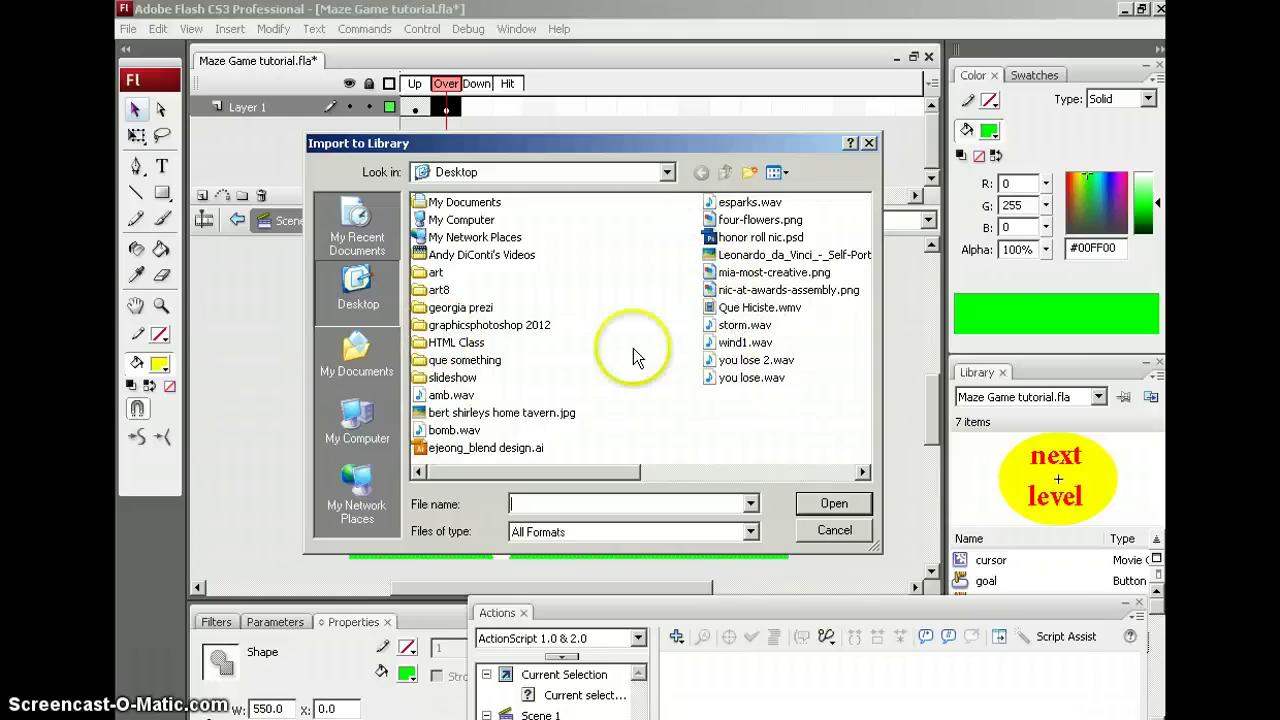
{"action": "left_click", "coordinate": [740, 202]}
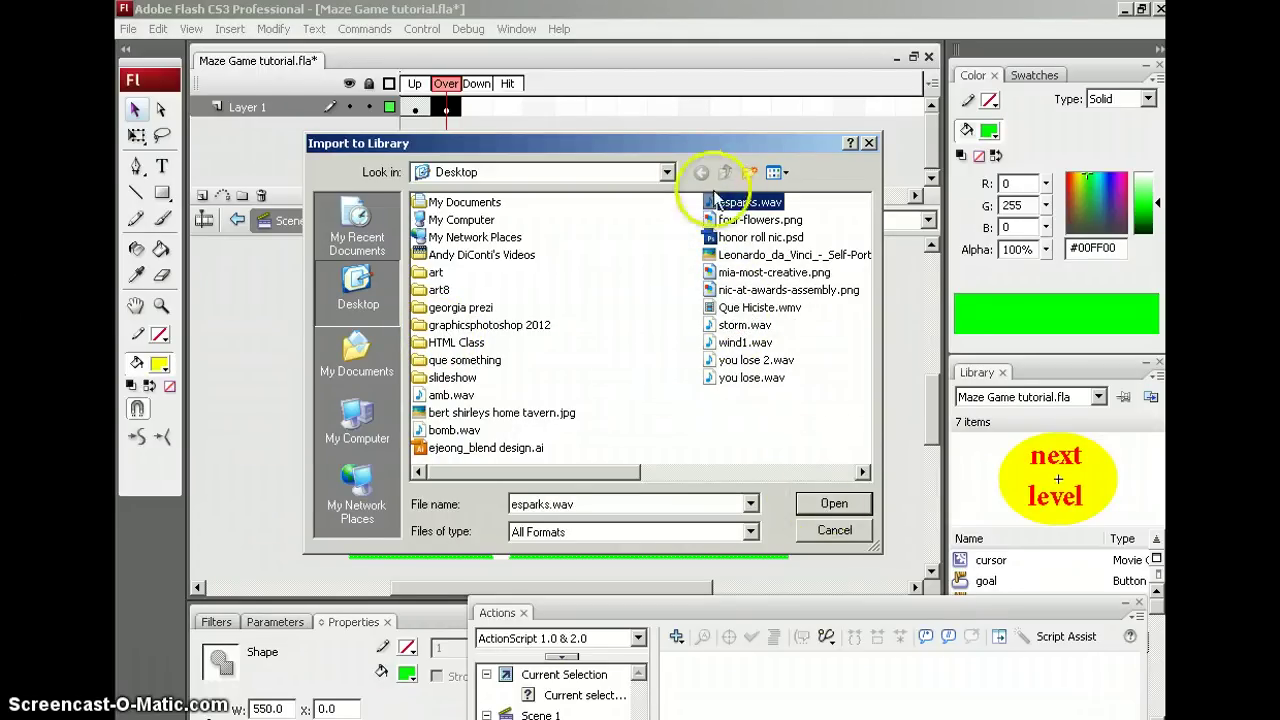
{"action": "left_click", "coordinate": [830, 505]}
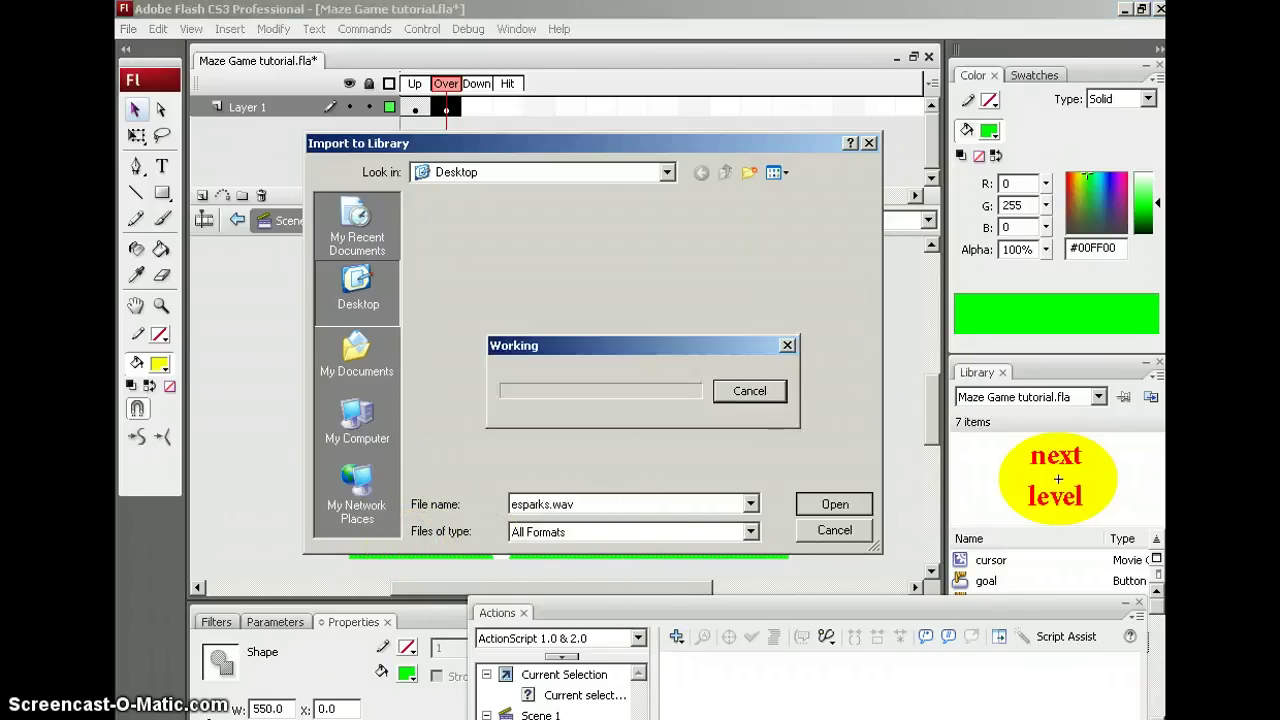
{"action": "left_click", "coordinate": [835, 504]}
{"action": "left_click_drag", "start_coordinate": [855, 613], "coordinate": [737, 700]}
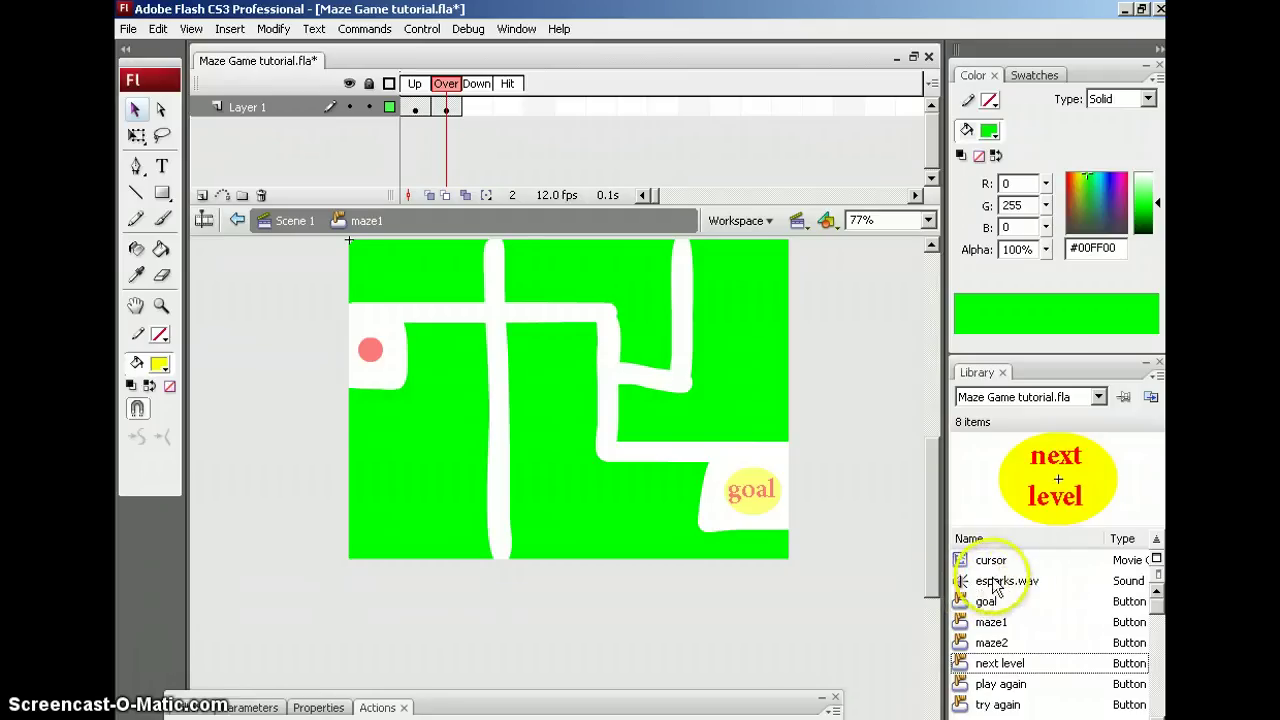
Place the esparks.wav sound from the Library onto the maze1 button's Over keyframe
{"action": "left_click_drag", "start_coordinate": [1007, 586], "coordinate": [567, 368]}
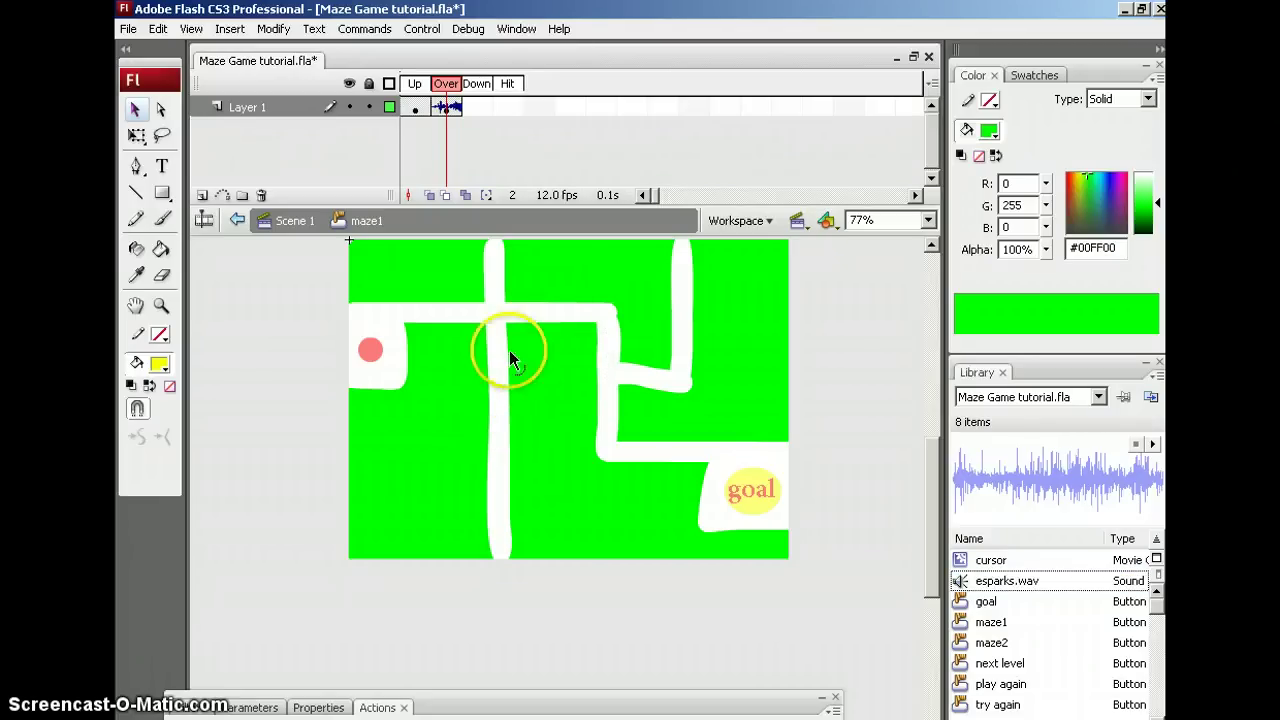
{"action": "left_click", "coordinate": [436, 110]}
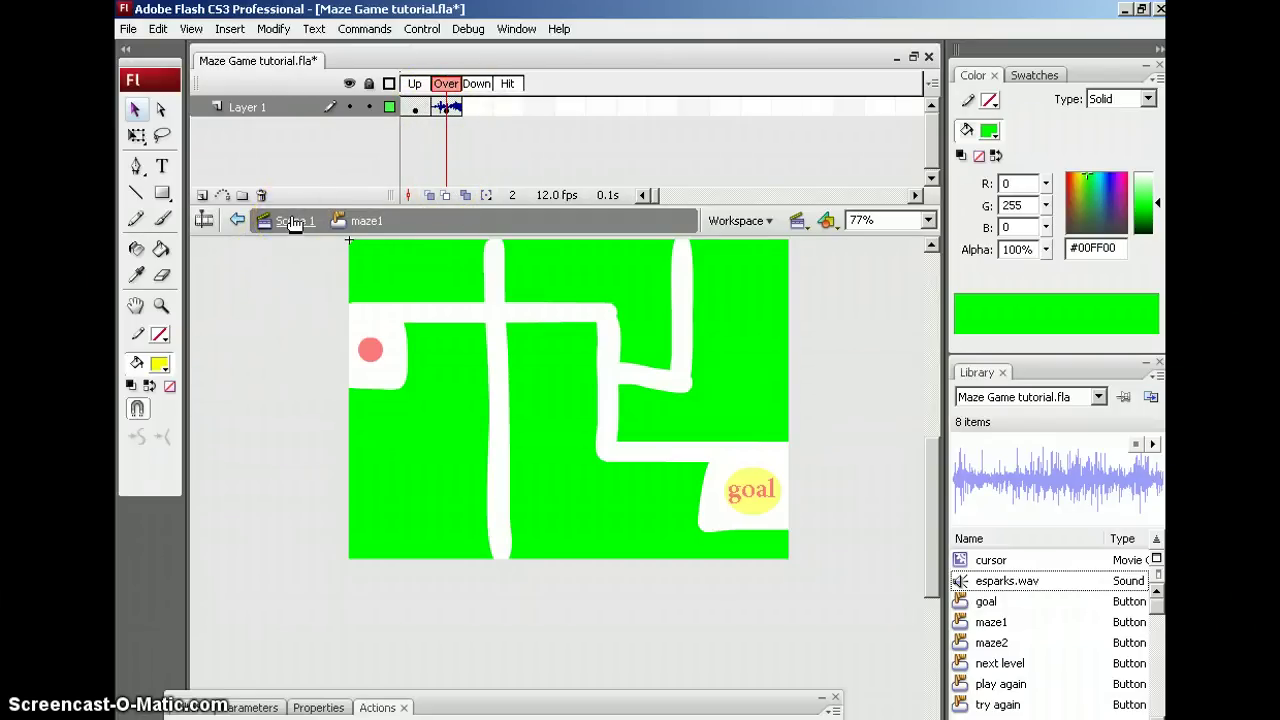
{"action": "left_click_drag", "start_coordinate": [294, 224], "coordinate": [233, 247]}
{"action": "key", "text": "ctrl+Return"}
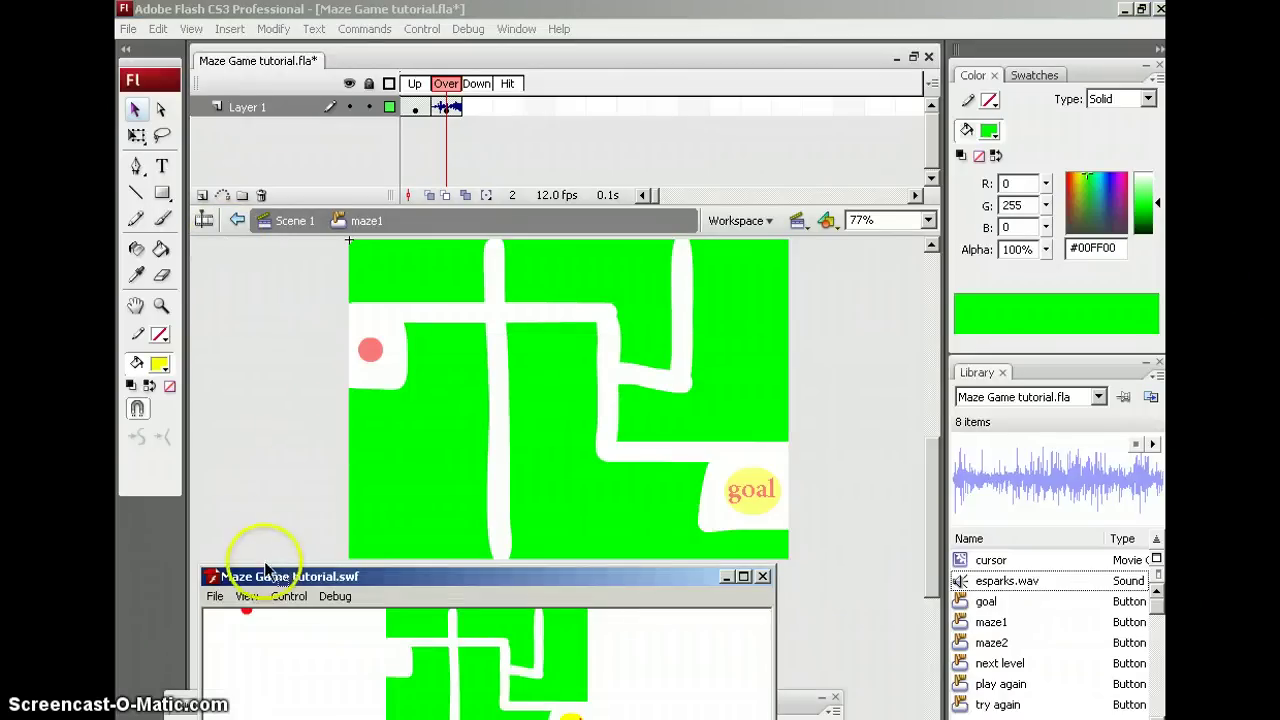
{"action": "left_click_drag", "start_coordinate": [265, 565], "coordinate": [262, 288]}
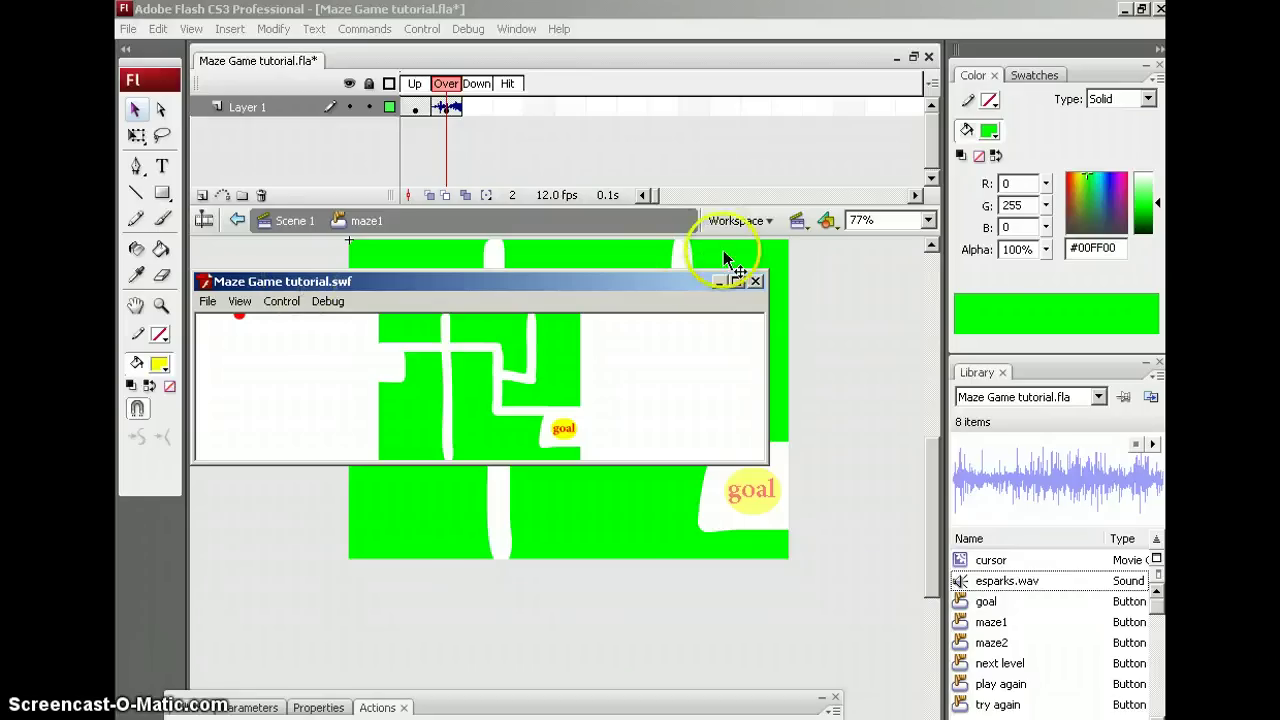
{"action": "left_click", "coordinate": [756, 282]}
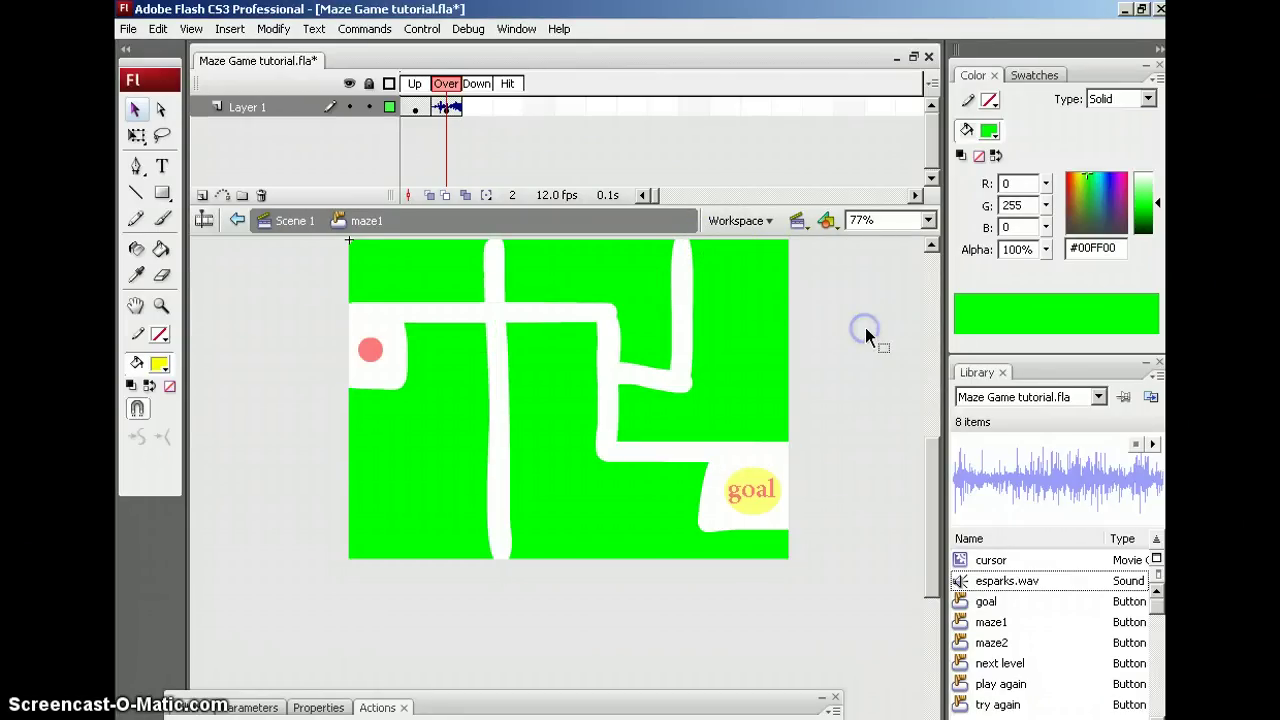
{"action": "key", "text": "ctrl+Return"}
{"action": "left_click", "coordinate": [328, 284]}
{"action": "left_click_drag", "start_coordinate": [328, 284], "coordinate": [375, 174]}
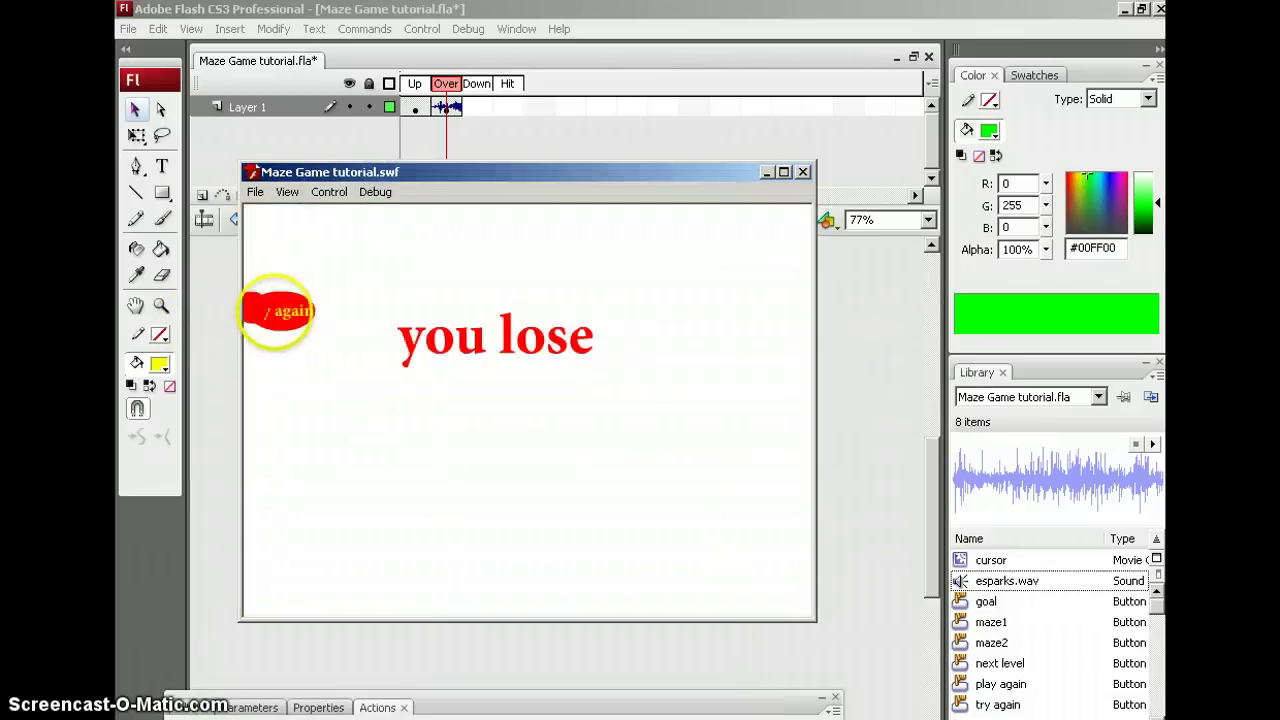
{"action": "left_click", "coordinate": [278, 314]}
{"action": "mouse_move", "coordinate": [279, 324]}
{"action": "left_mouse_down"}
{"action": "mouse_move", "coordinate": [266, 331]}
{"action": "mouse_move", "coordinate": [457, 314]}
{"action": "mouse_move", "coordinate": [280, 309]}
{"action": "mouse_move", "coordinate": [290, 313]}
{"action": "left_mouse_up"}
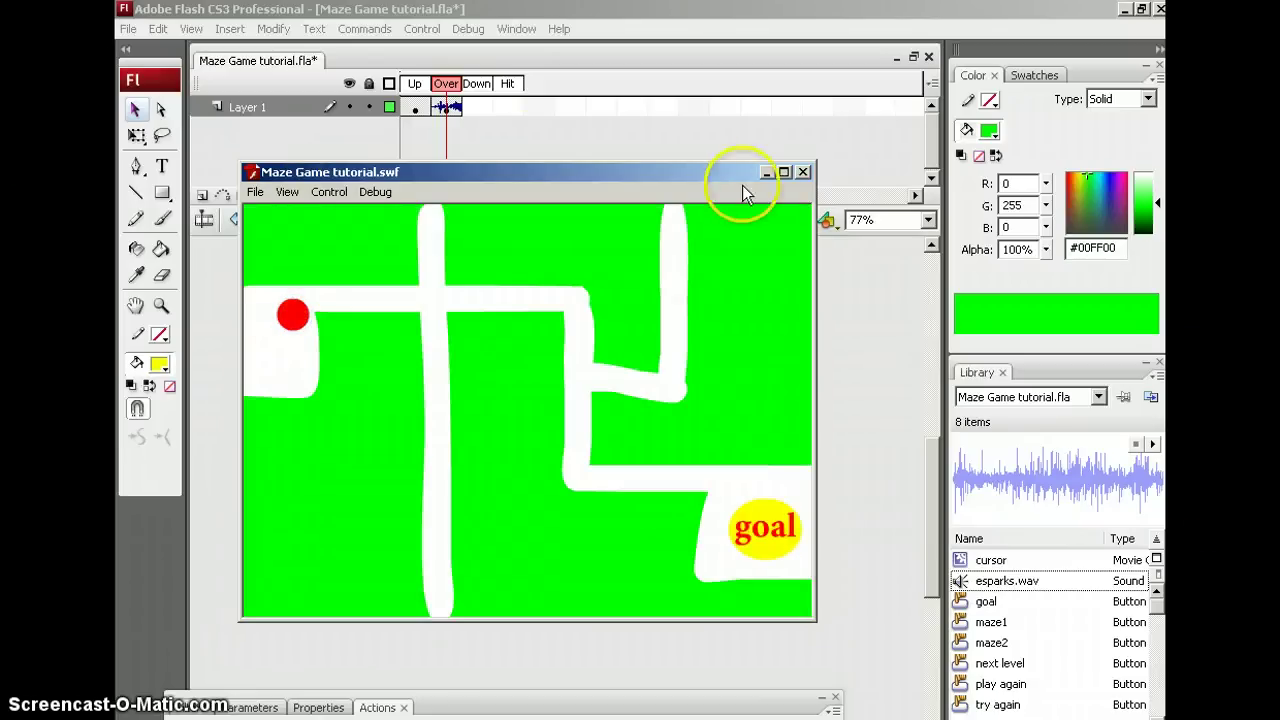
{"action": "left_click", "coordinate": [801, 172]}
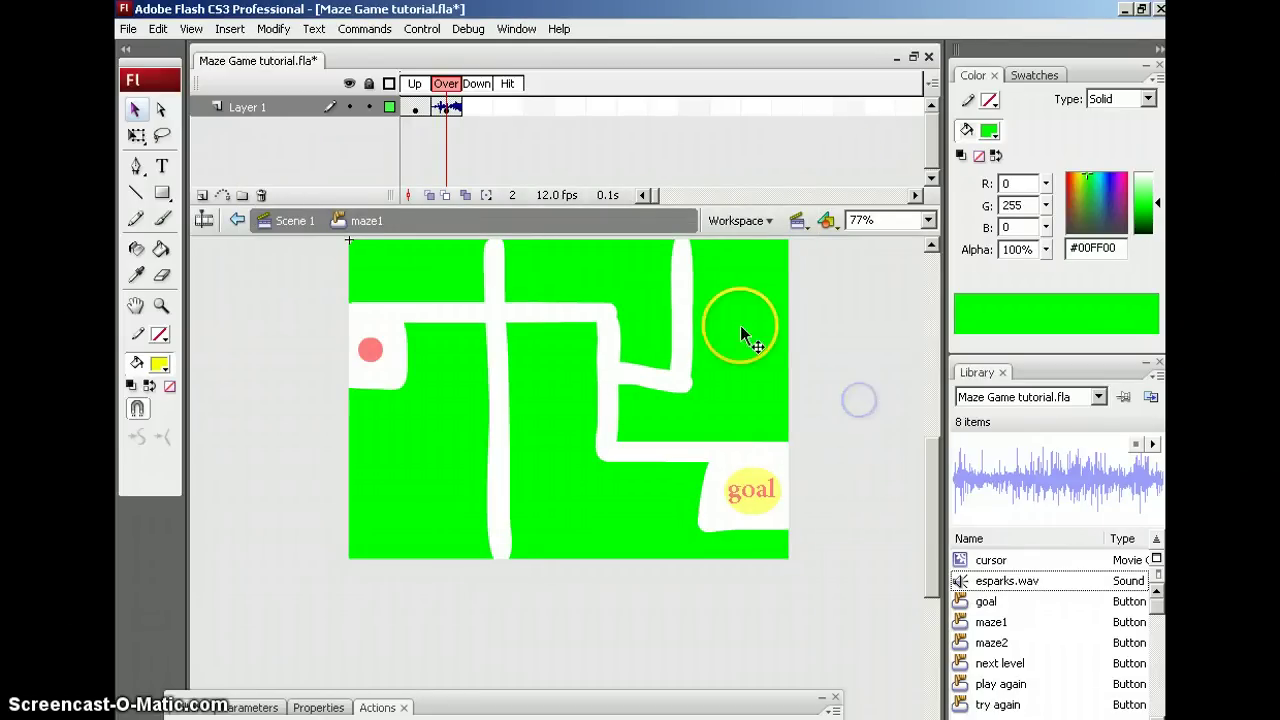
Add a keyframe on the goal button's Over state and return to Scene 1
{"action": "left_click", "coordinate": [275, 222]}
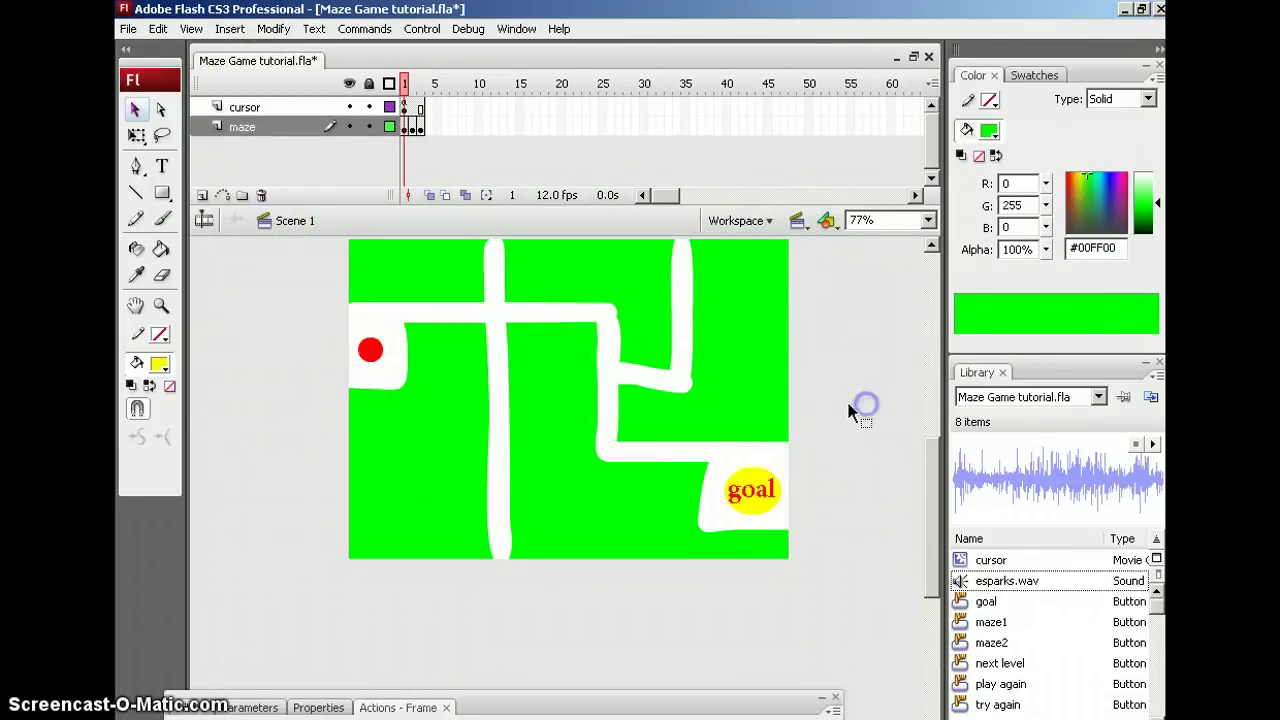
{"action": "double_click", "coordinate": [761, 490]}
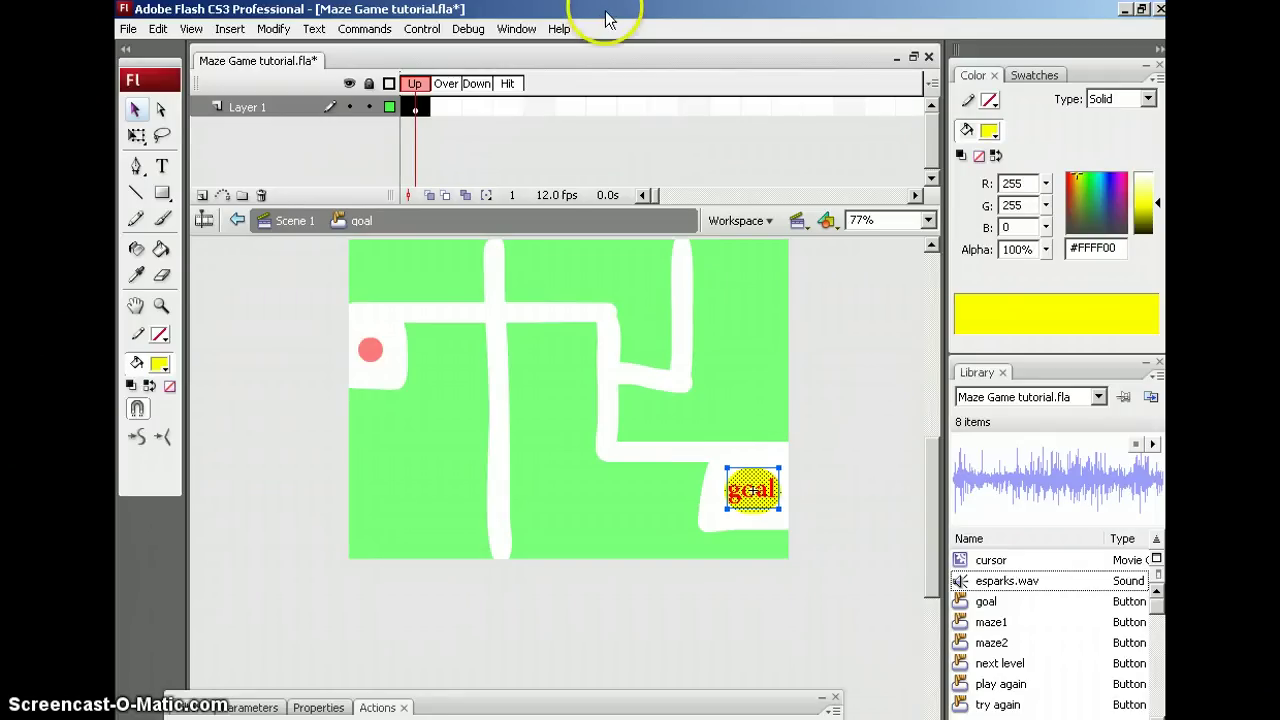
{"action": "key", "text": "F6"}
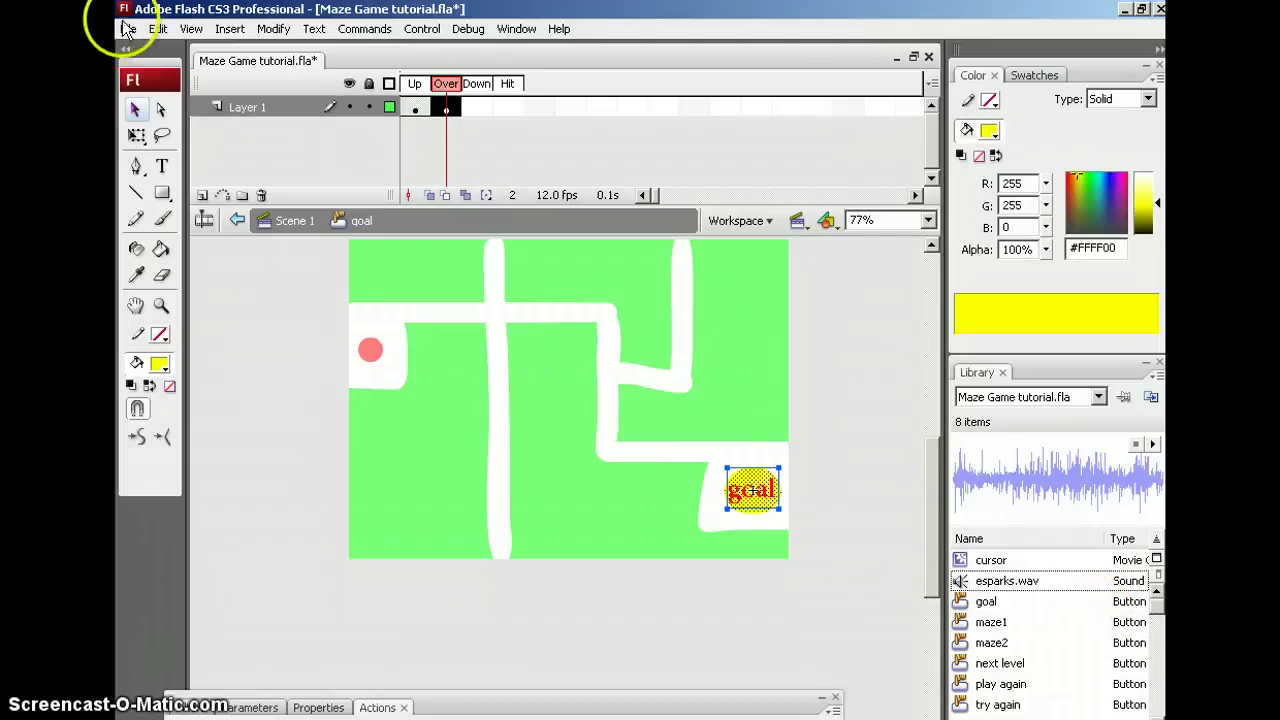
{"action": "left_click", "coordinate": [290, 220]}
Deselect the goal button and adjust the panels on the right of the workspace
{"action": "left_click", "coordinate": [270, 427]}
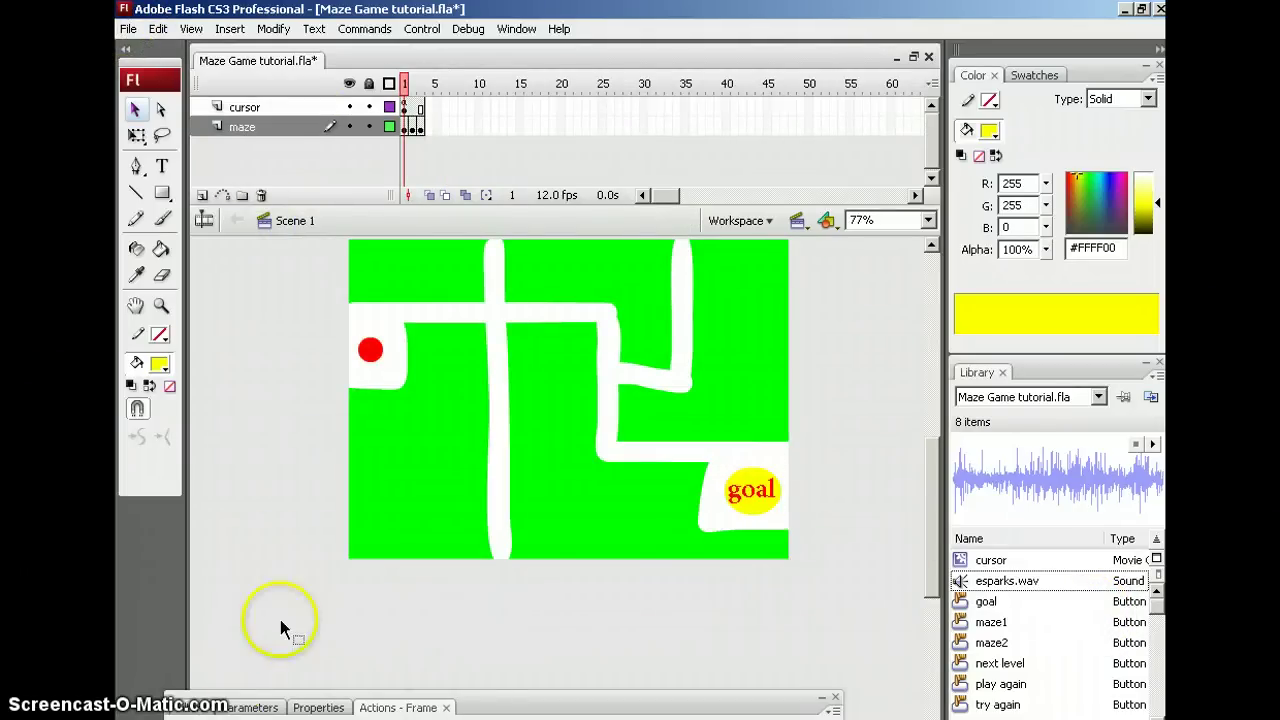
{"action": "mouse_move", "coordinate": [935, 572]}
{"action": "left_mouse_down"}
{"action": "mouse_move", "coordinate": [934, 531]}
{"action": "mouse_move", "coordinate": [927, 551]}
{"action": "left_mouse_up"}
{"action": "left_click", "coordinate": [917, 541]}
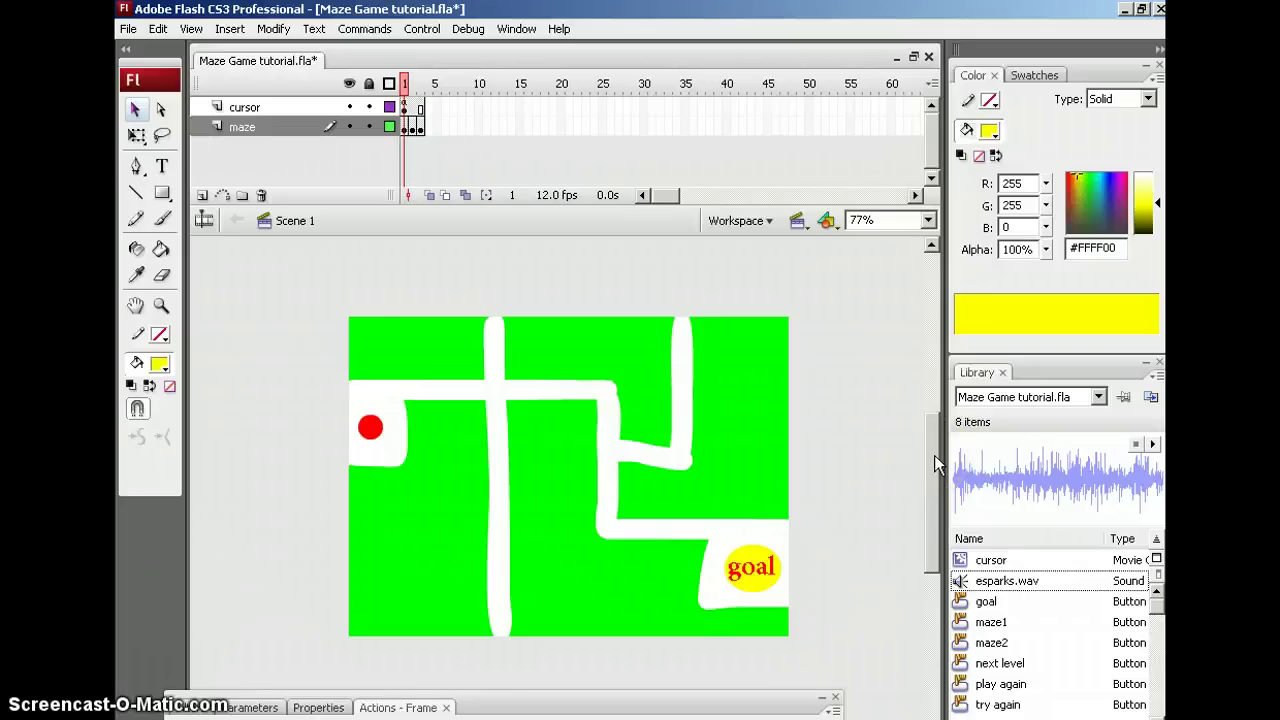
{"action": "left_click_drag", "start_coordinate": [934, 455], "coordinate": [934, 450]}
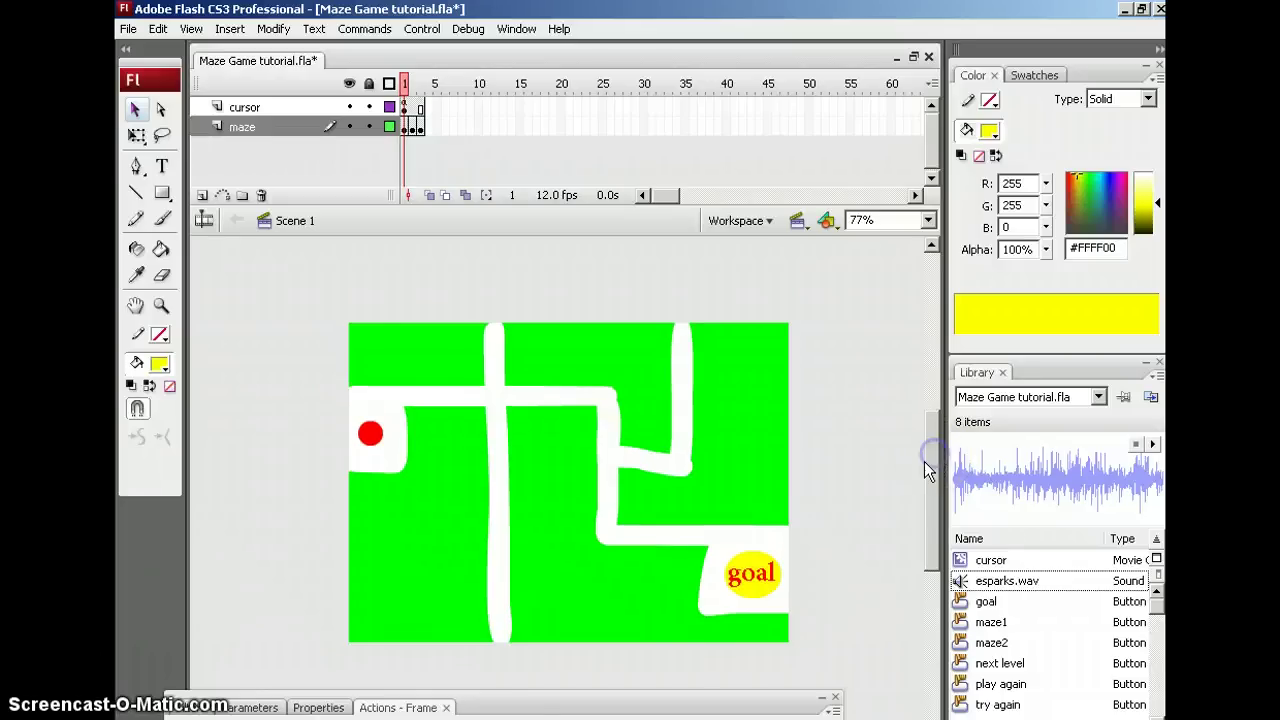